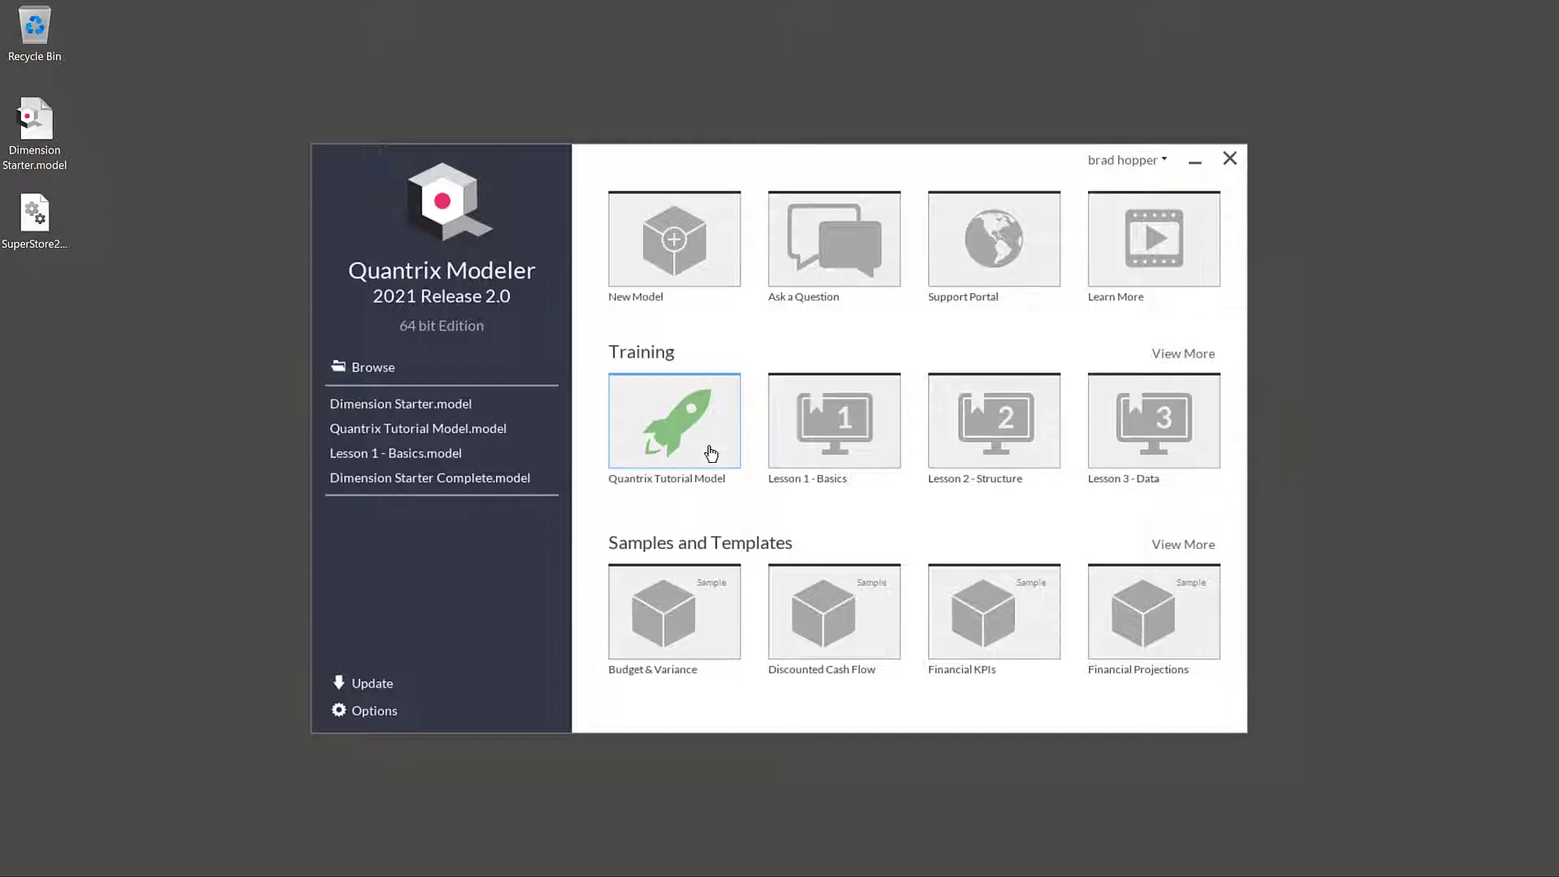
- Show all the training lessons and open the Quantrix Tutorial Model at its Basics lesson
click(1158, 355)
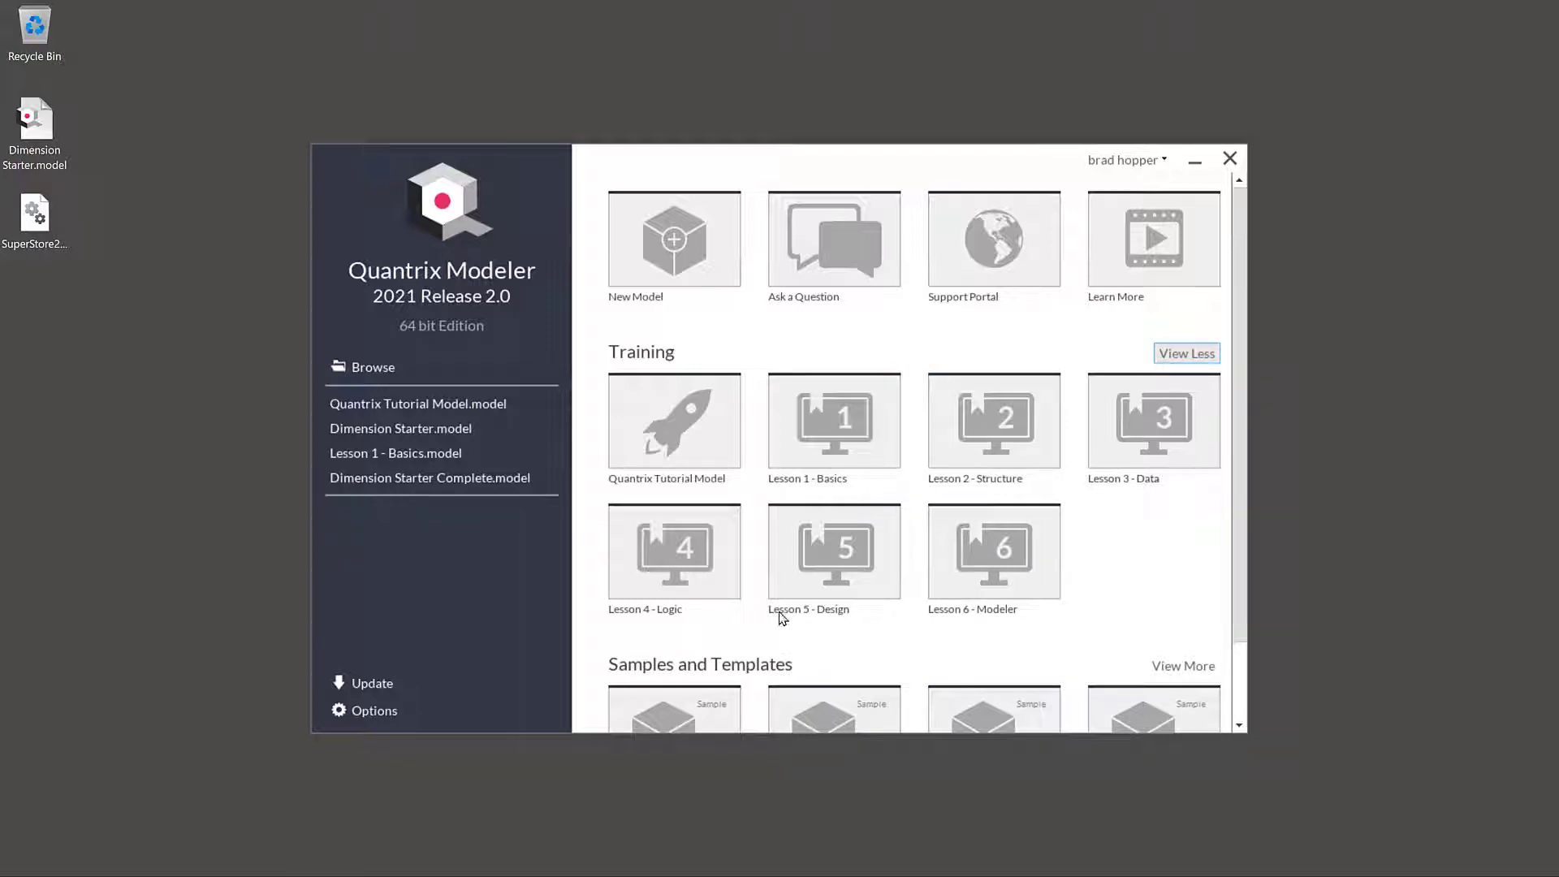
click(712, 452)
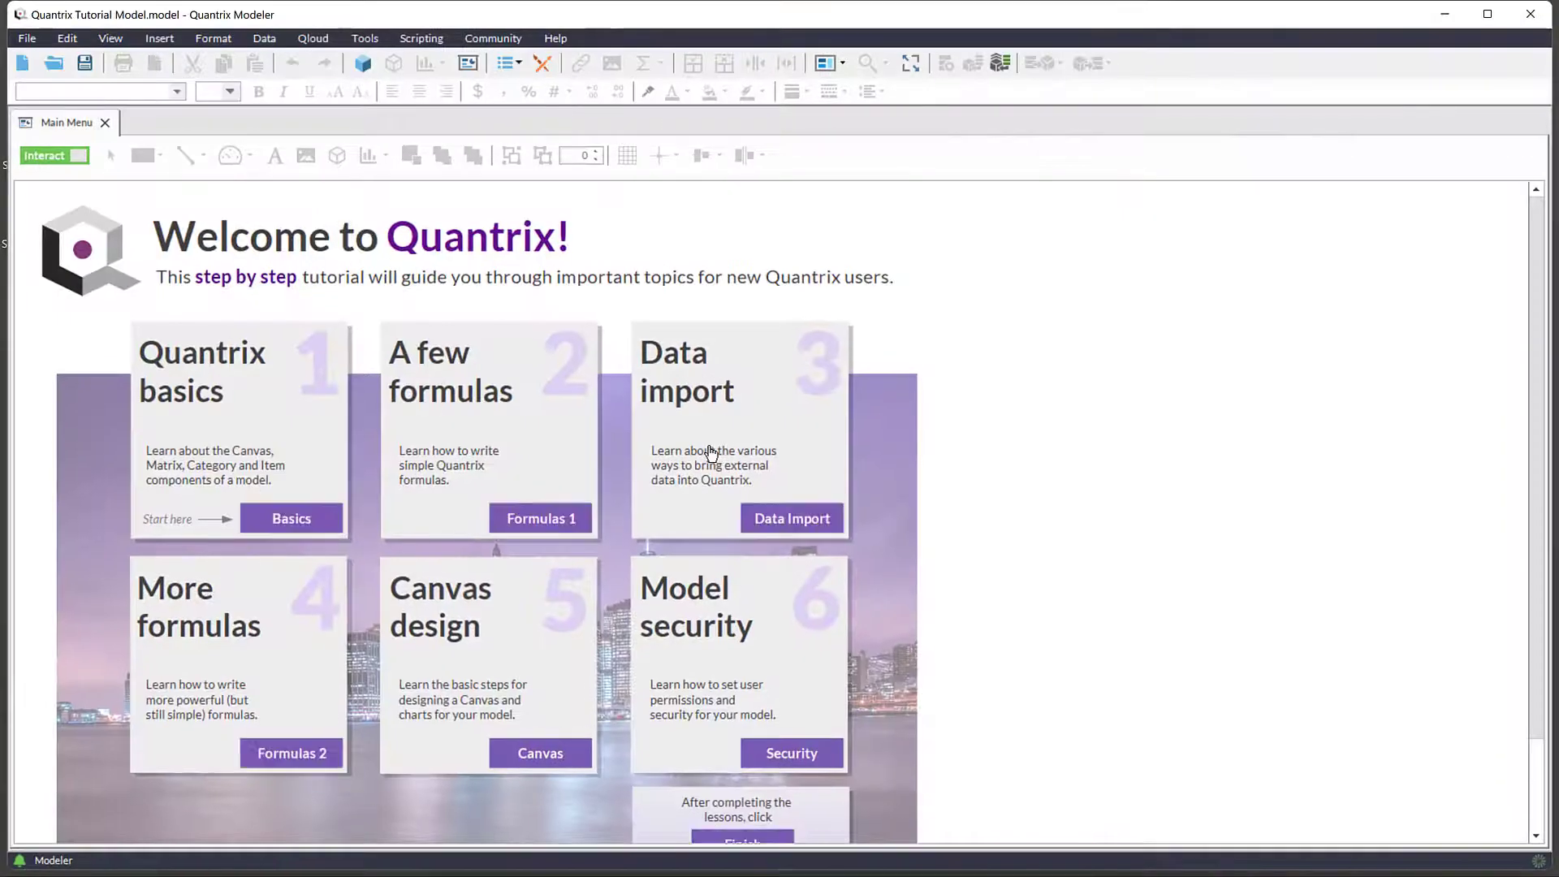
click(338, 519)
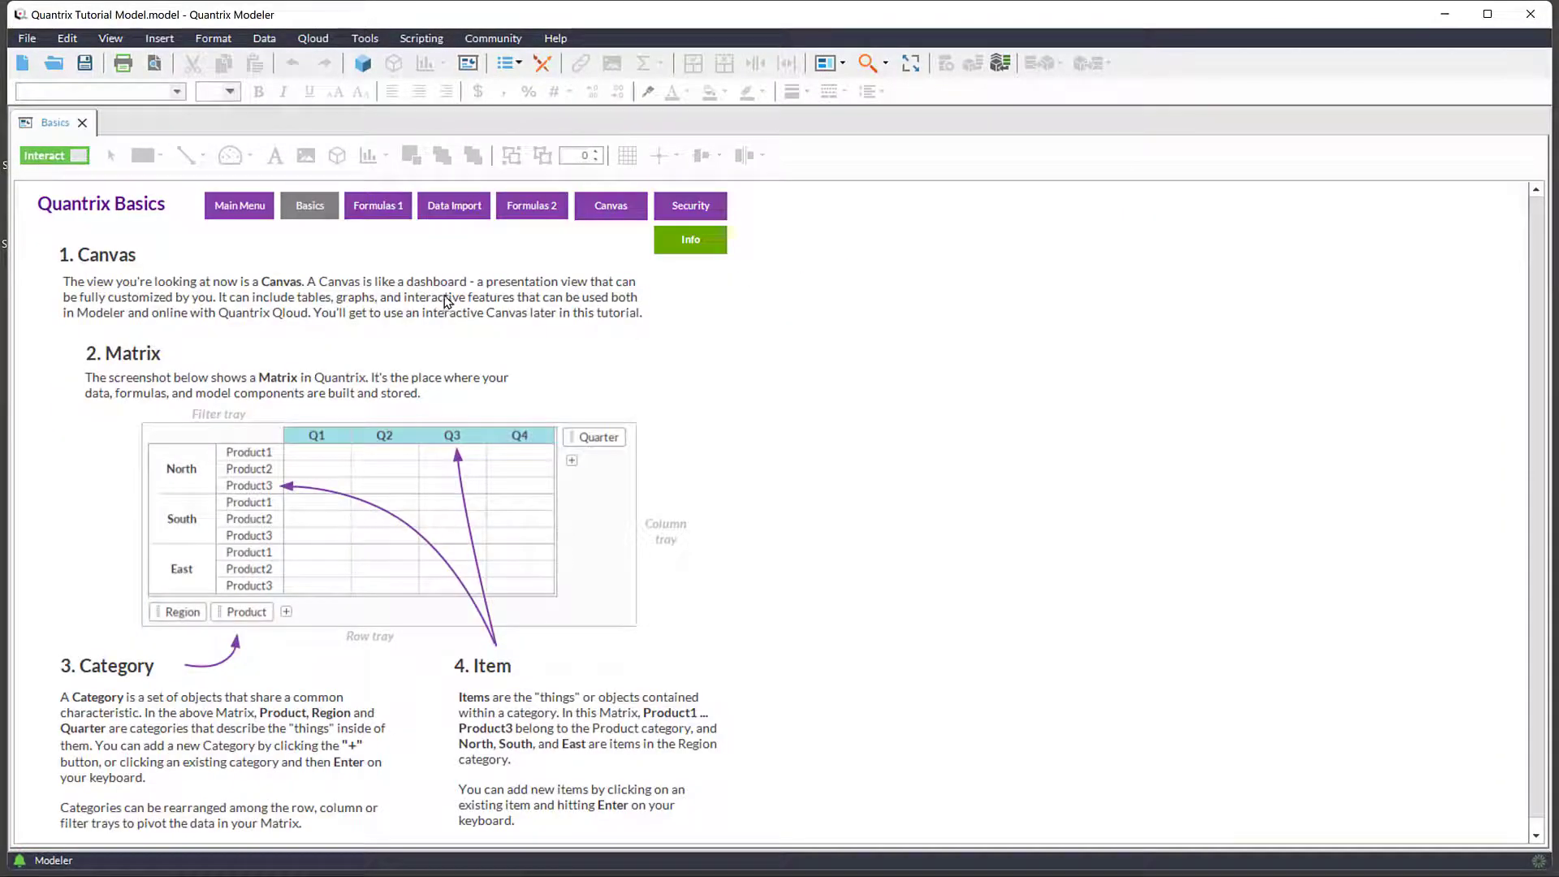
- Browse the tutorial's Data Import, Formulas 2 and Canvas lessons and open the Start Modeling! link on its Finish page
click(470, 213)
mouse_move(745, 258)
mouse_down()
mouse_move(758, 507)
mouse_move(760, 243)
mouse_up()
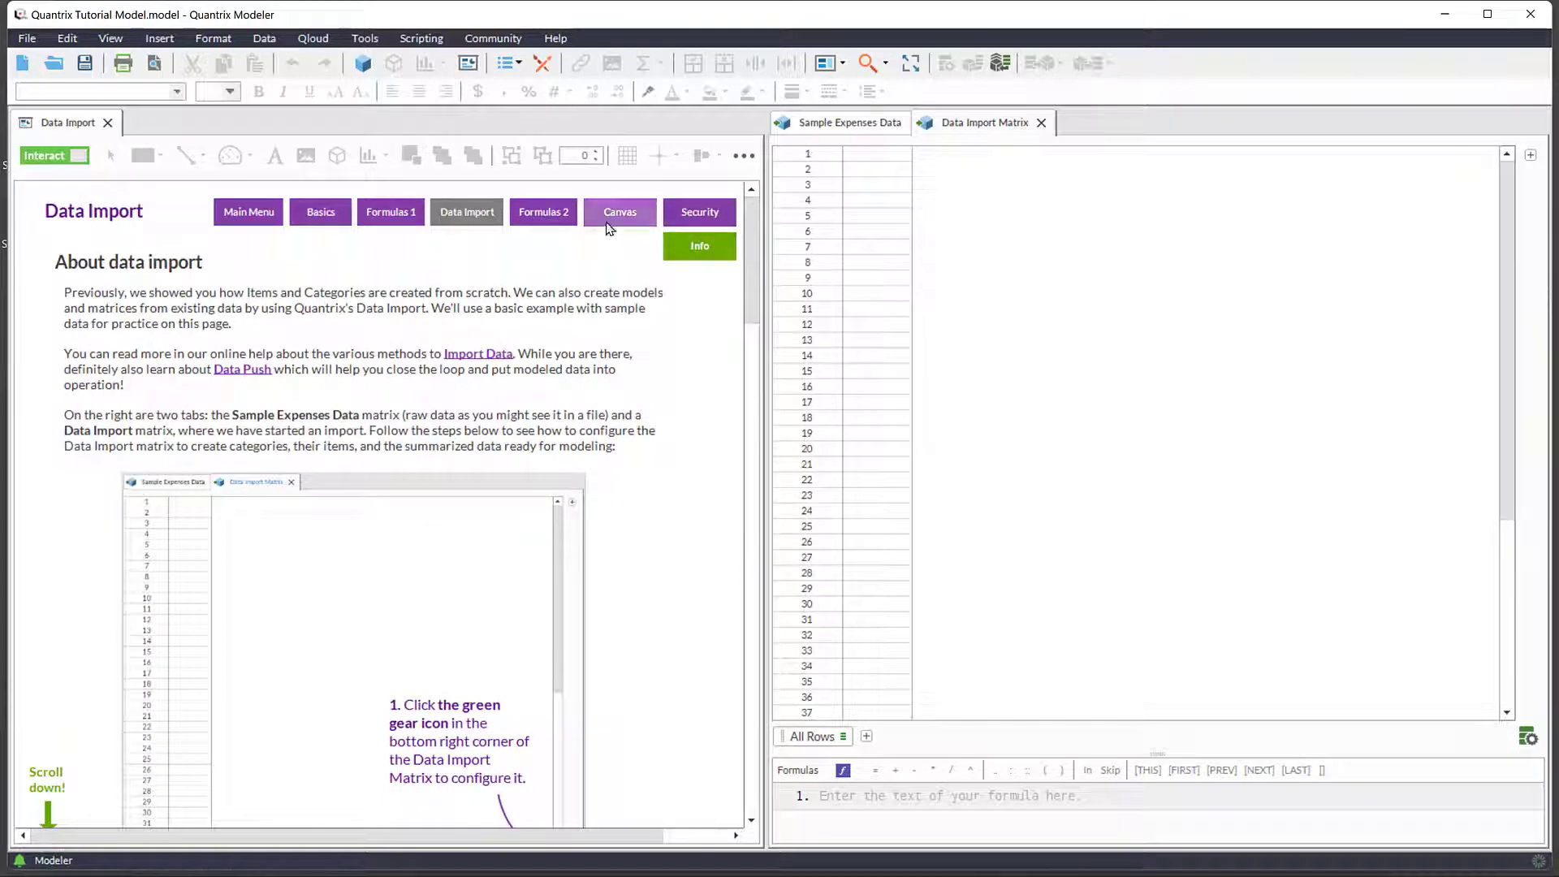
click(560, 214)
click(654, 213)
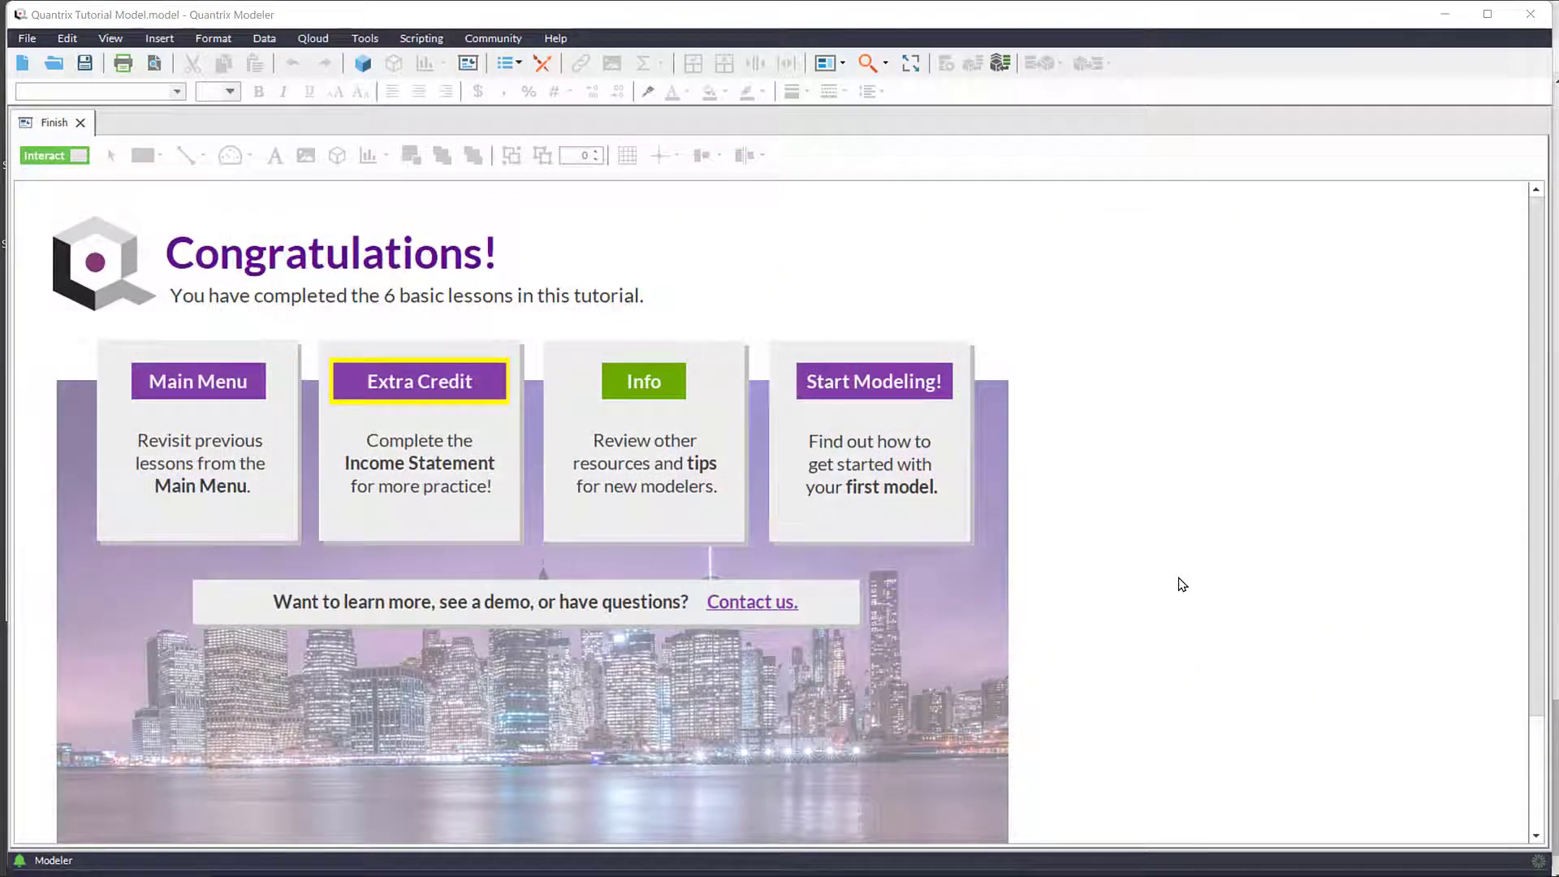
click(918, 390)
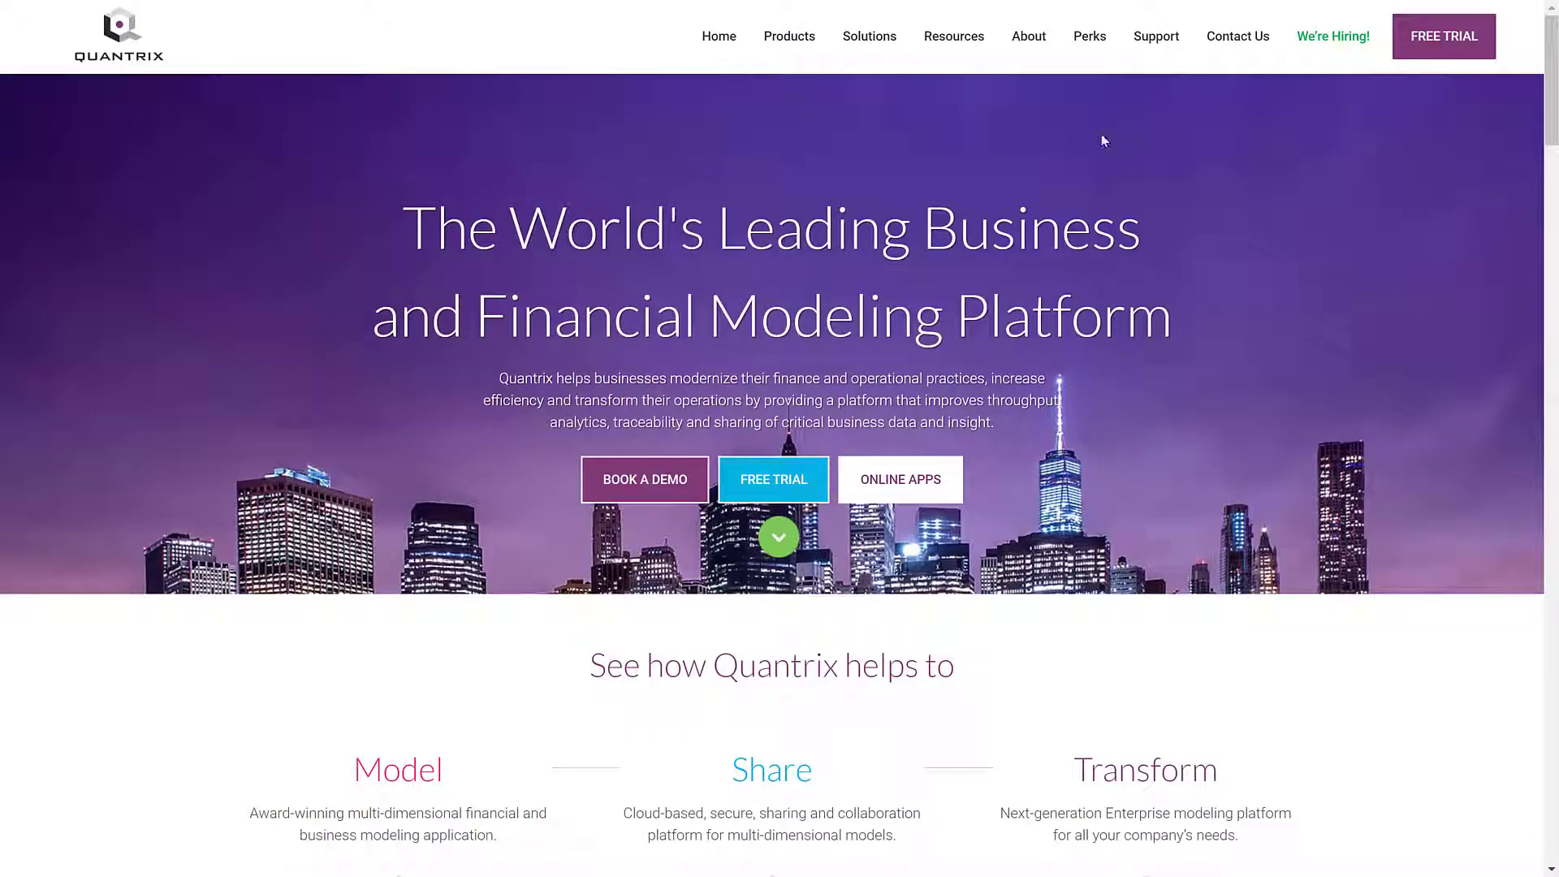
- Open the Partners page in the Quantrix website's About section and look through the regional partner listings
mouse_move(1033, 39)
click(1089, 187)
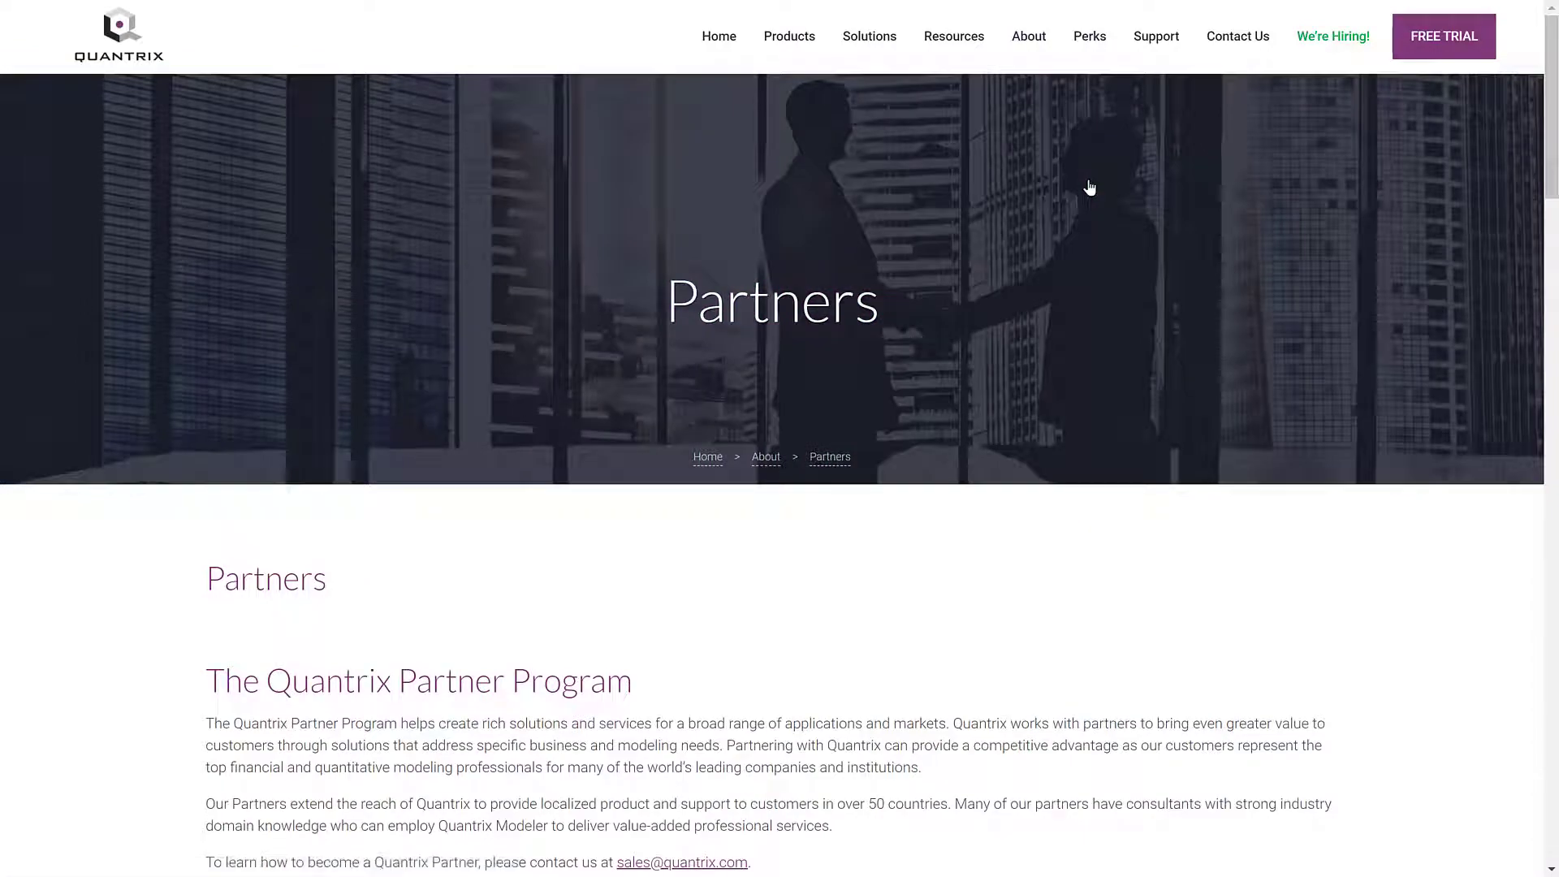
scroll(1089, 187, down, 10)
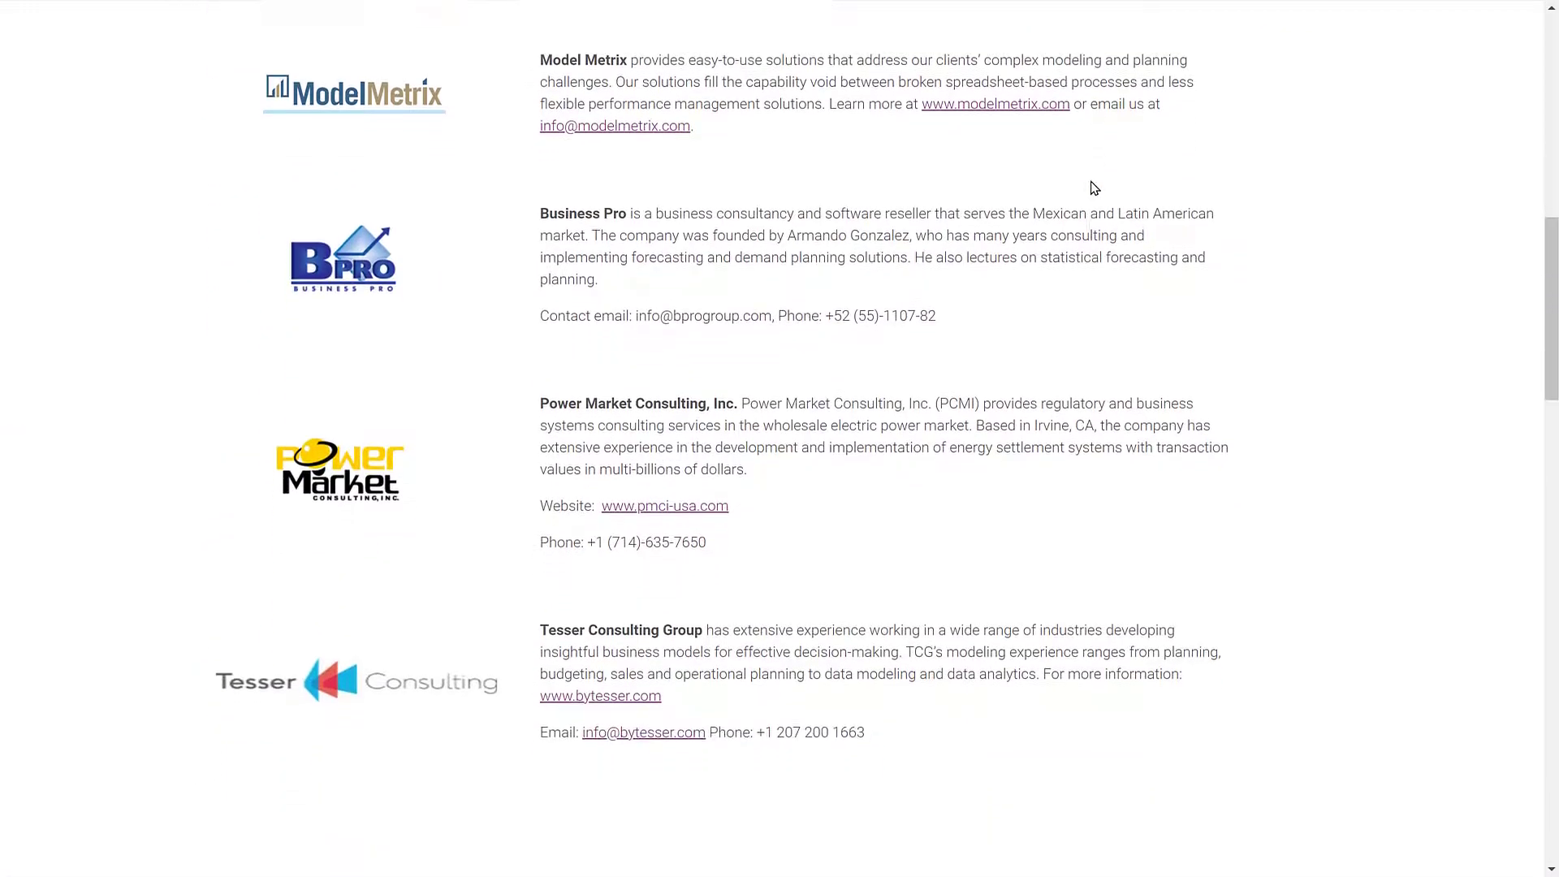
scroll(1090, 188, down, 12)
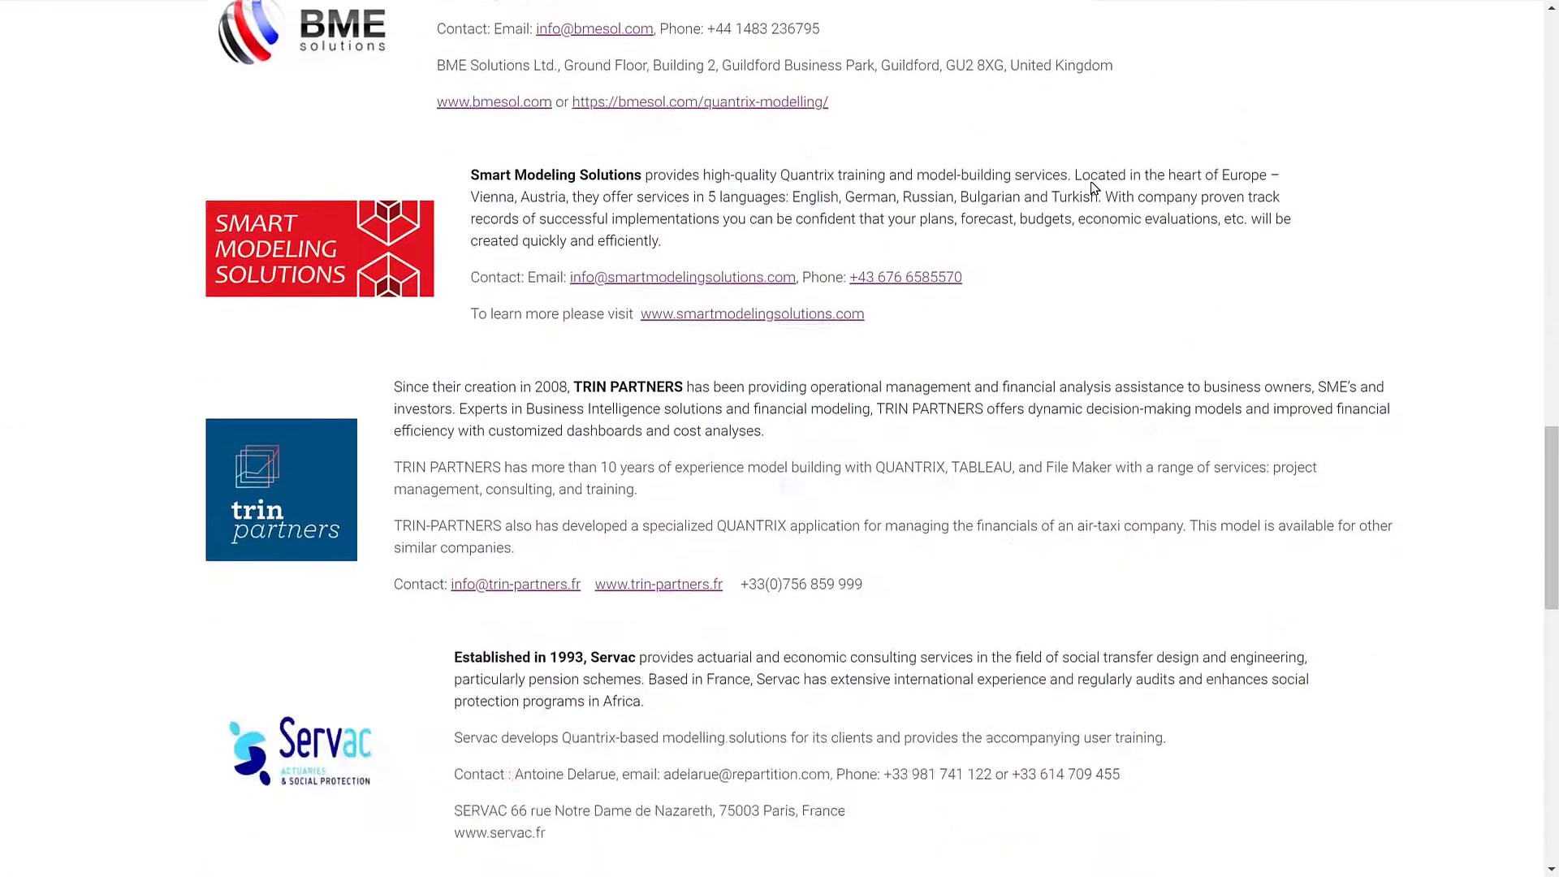
scroll(1090, 182, down, 10)
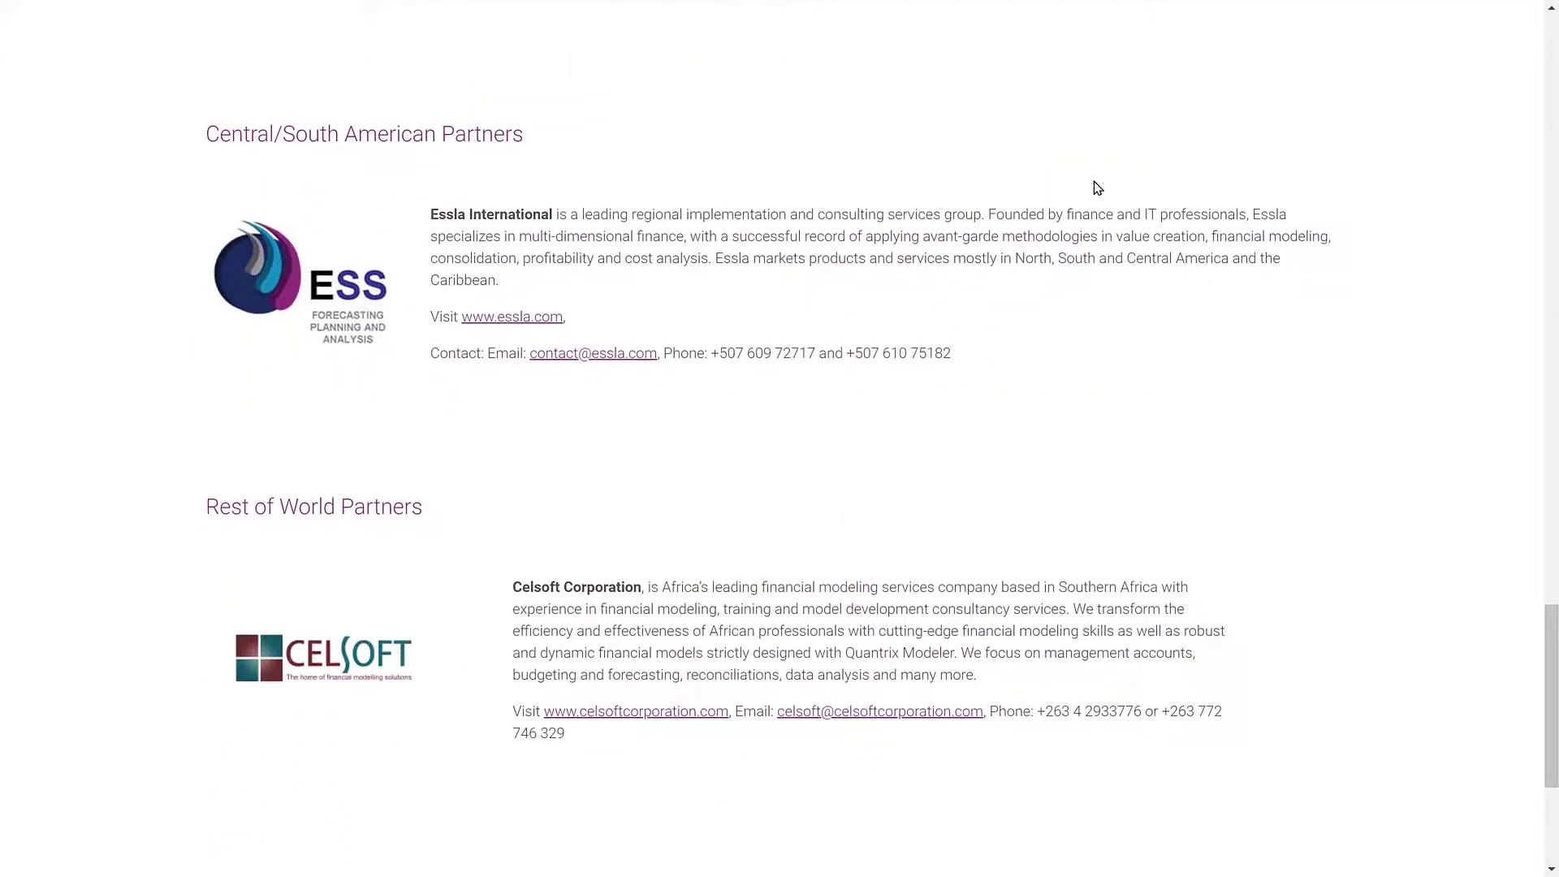
scroll(1096, 188, down, 4)
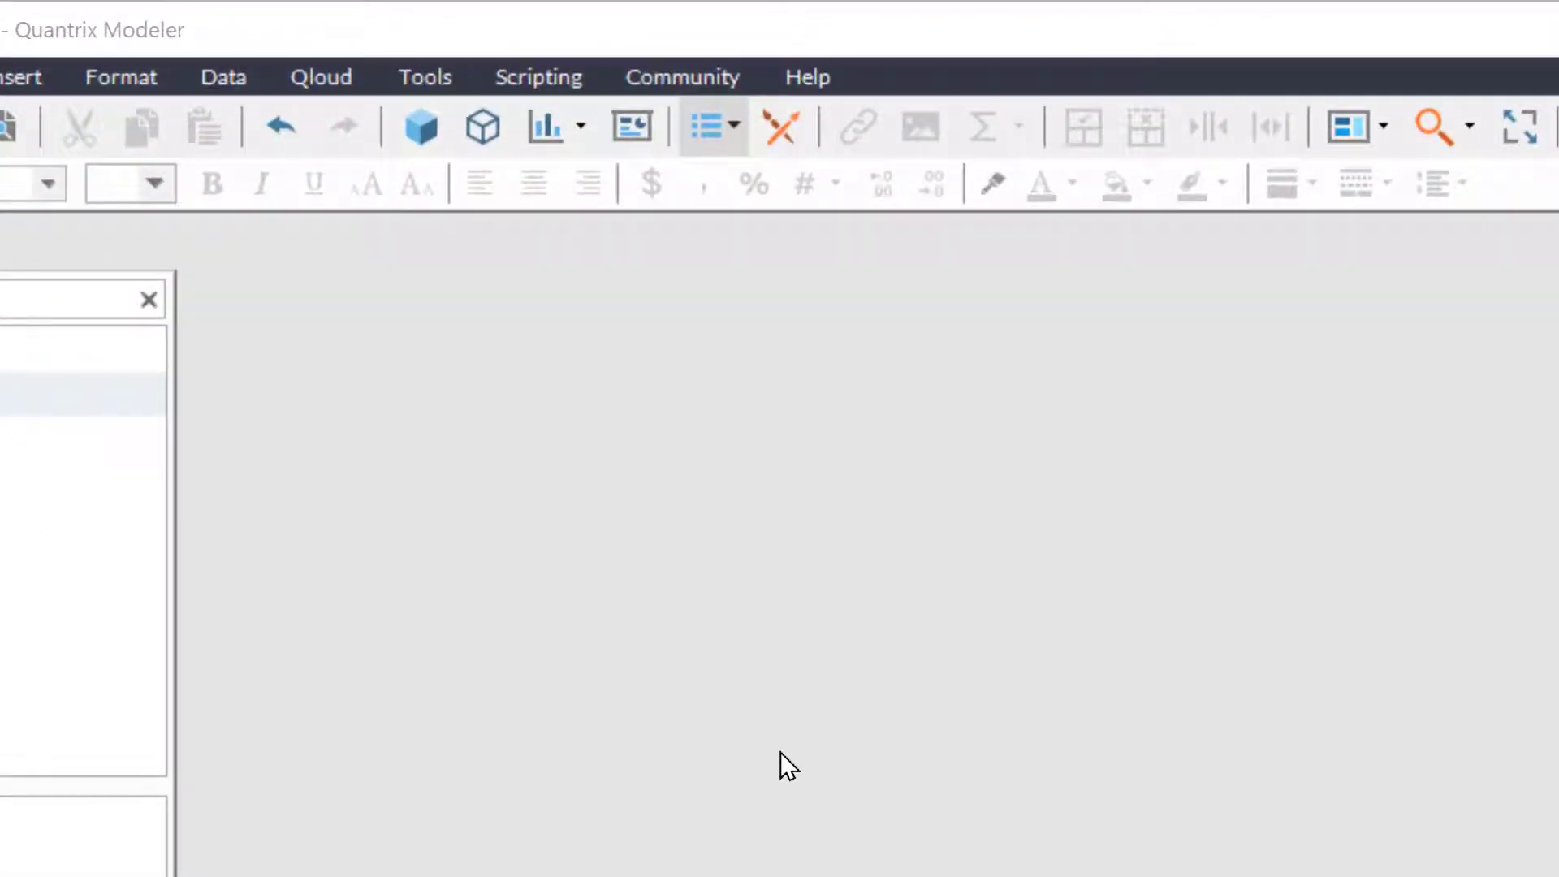
- Start a Google Sheets data import and sign in with Google to connect it
click(242, 83)
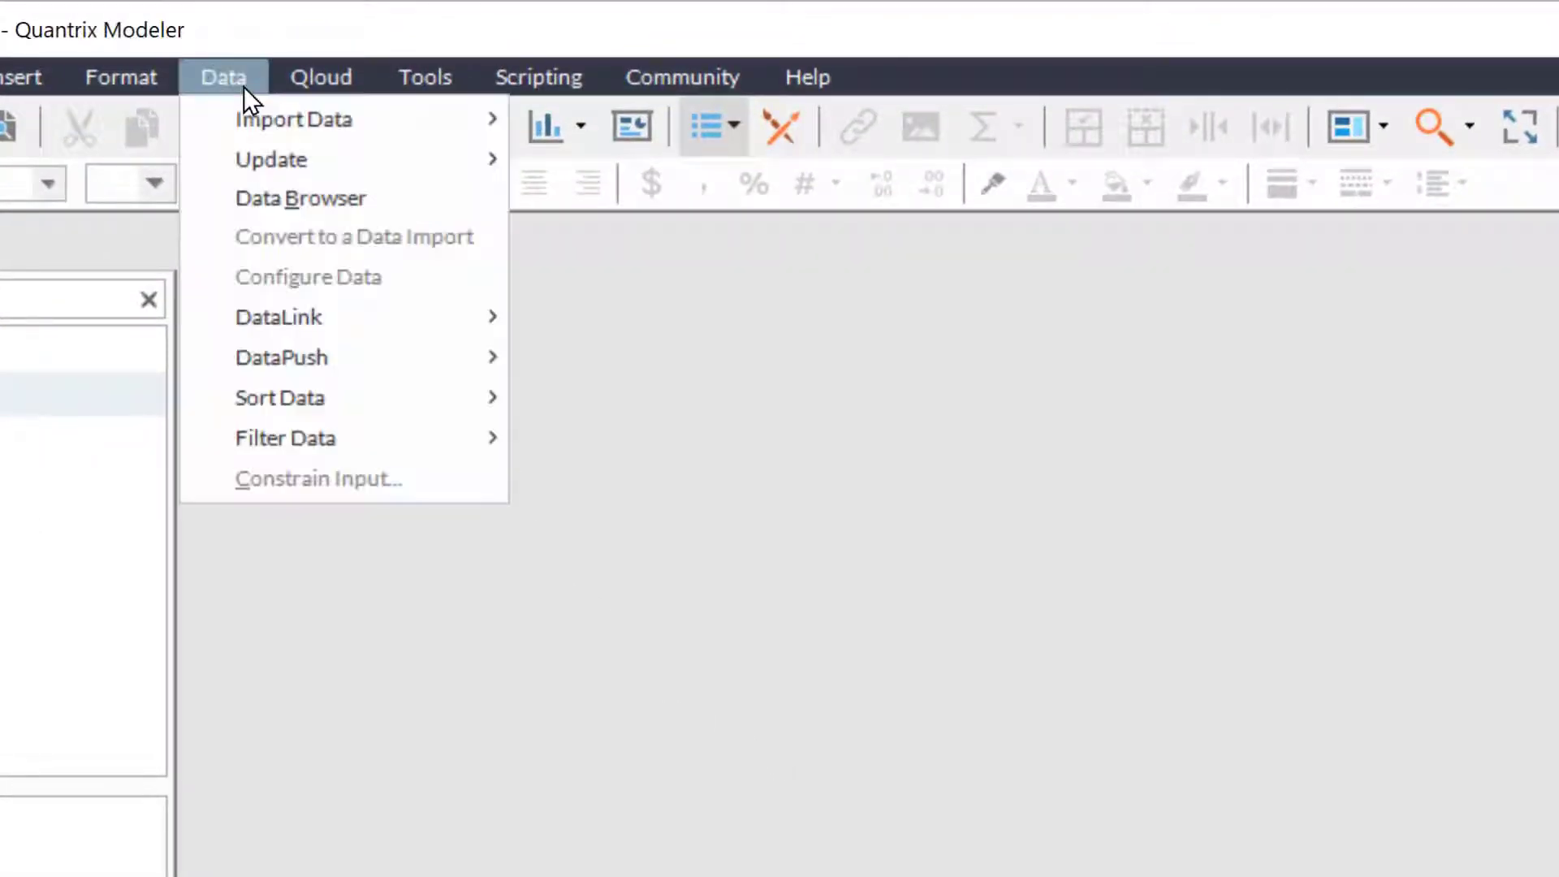
mouse_move(295, 114)
click(636, 169)
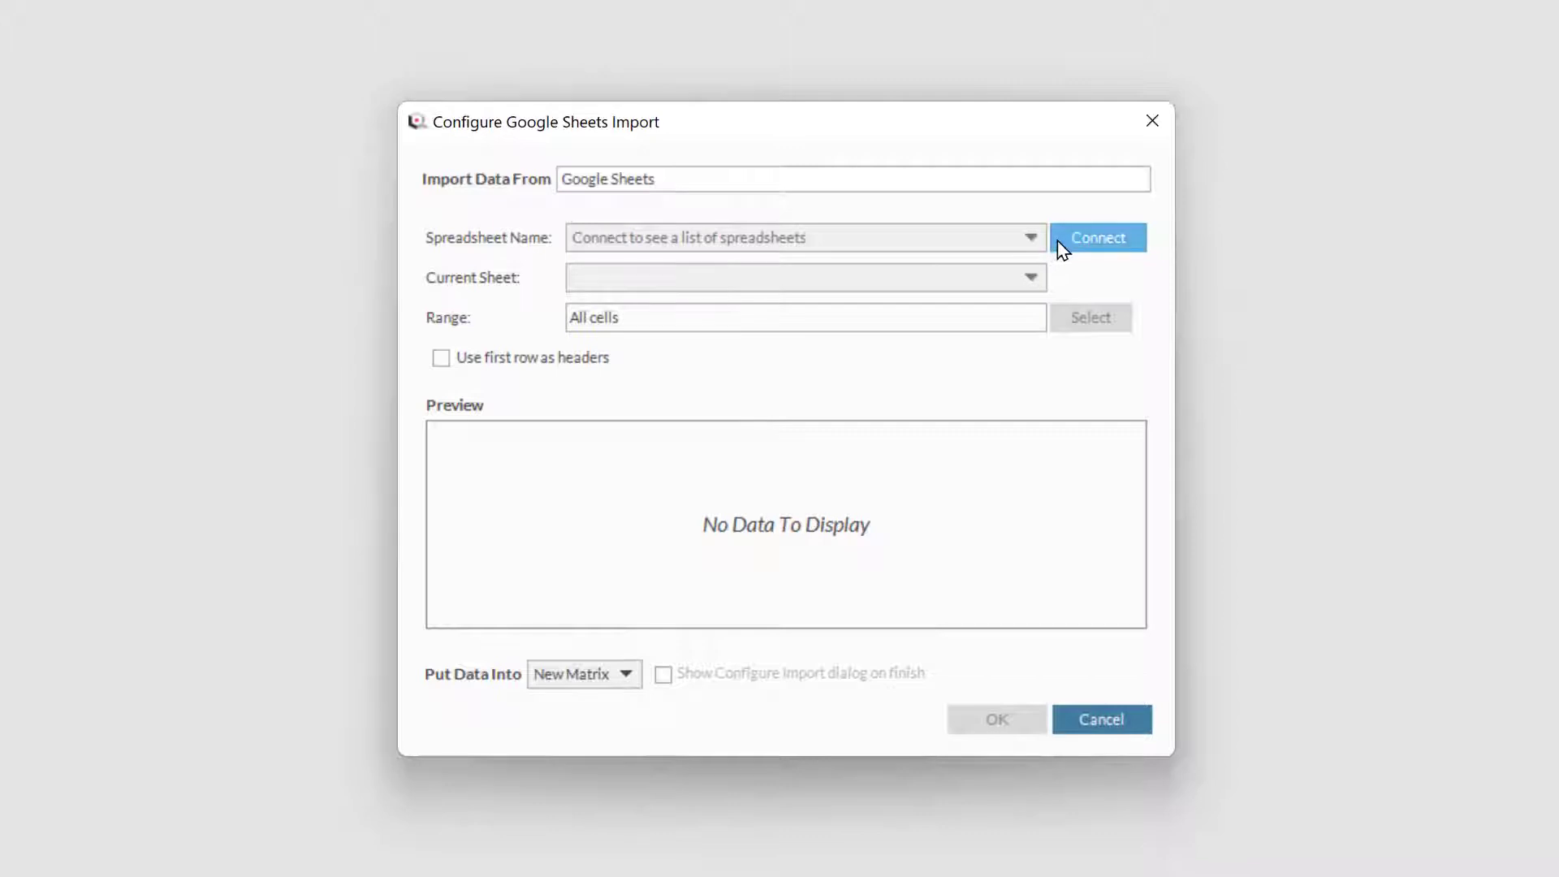
click(1060, 244)
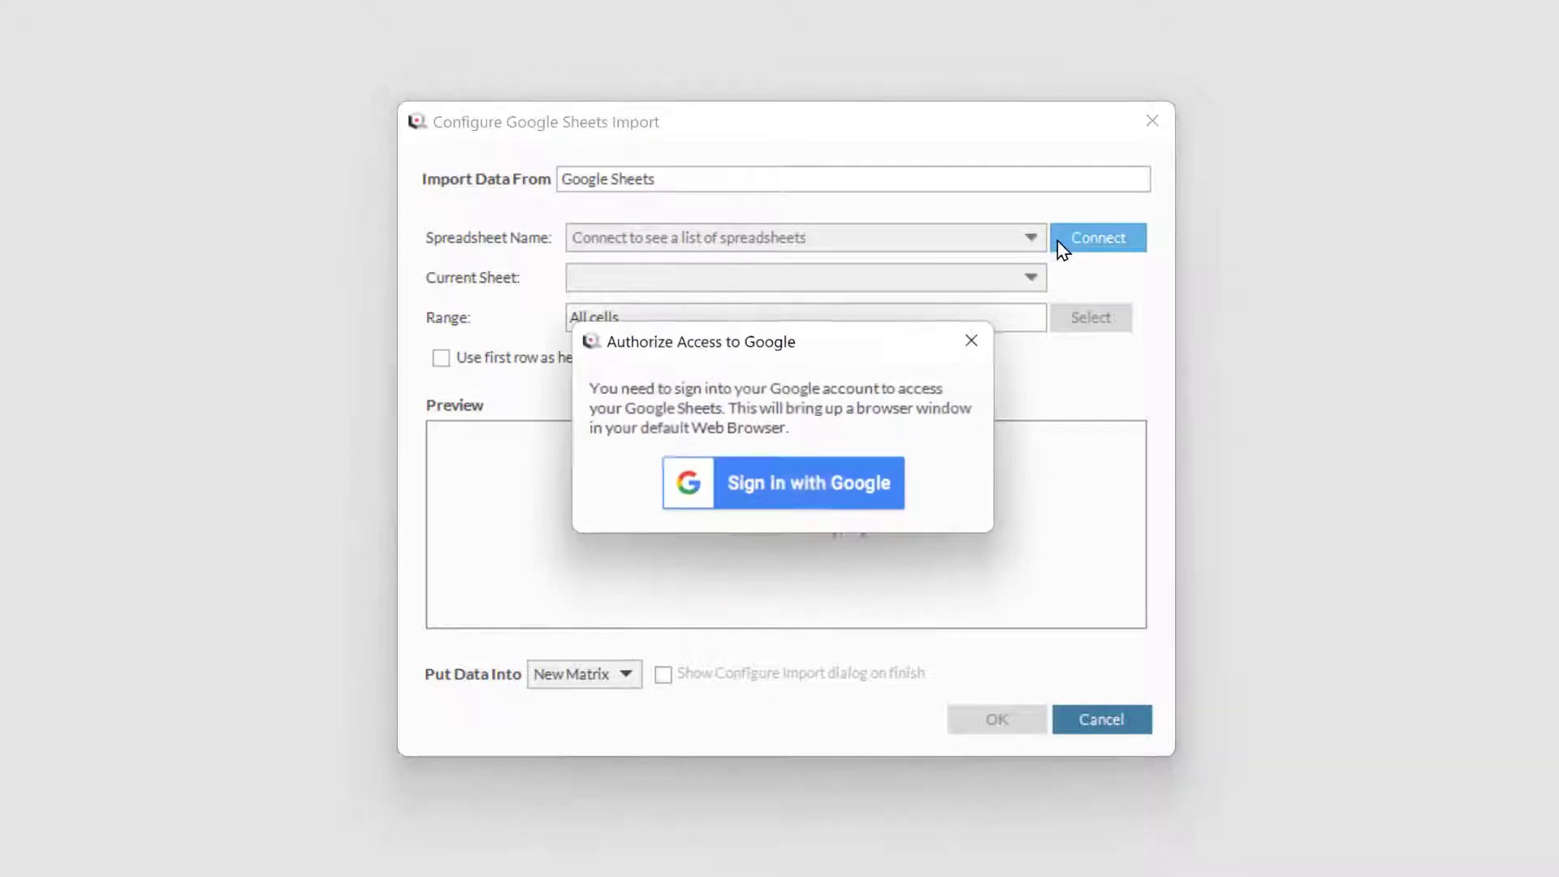
click(843, 476)
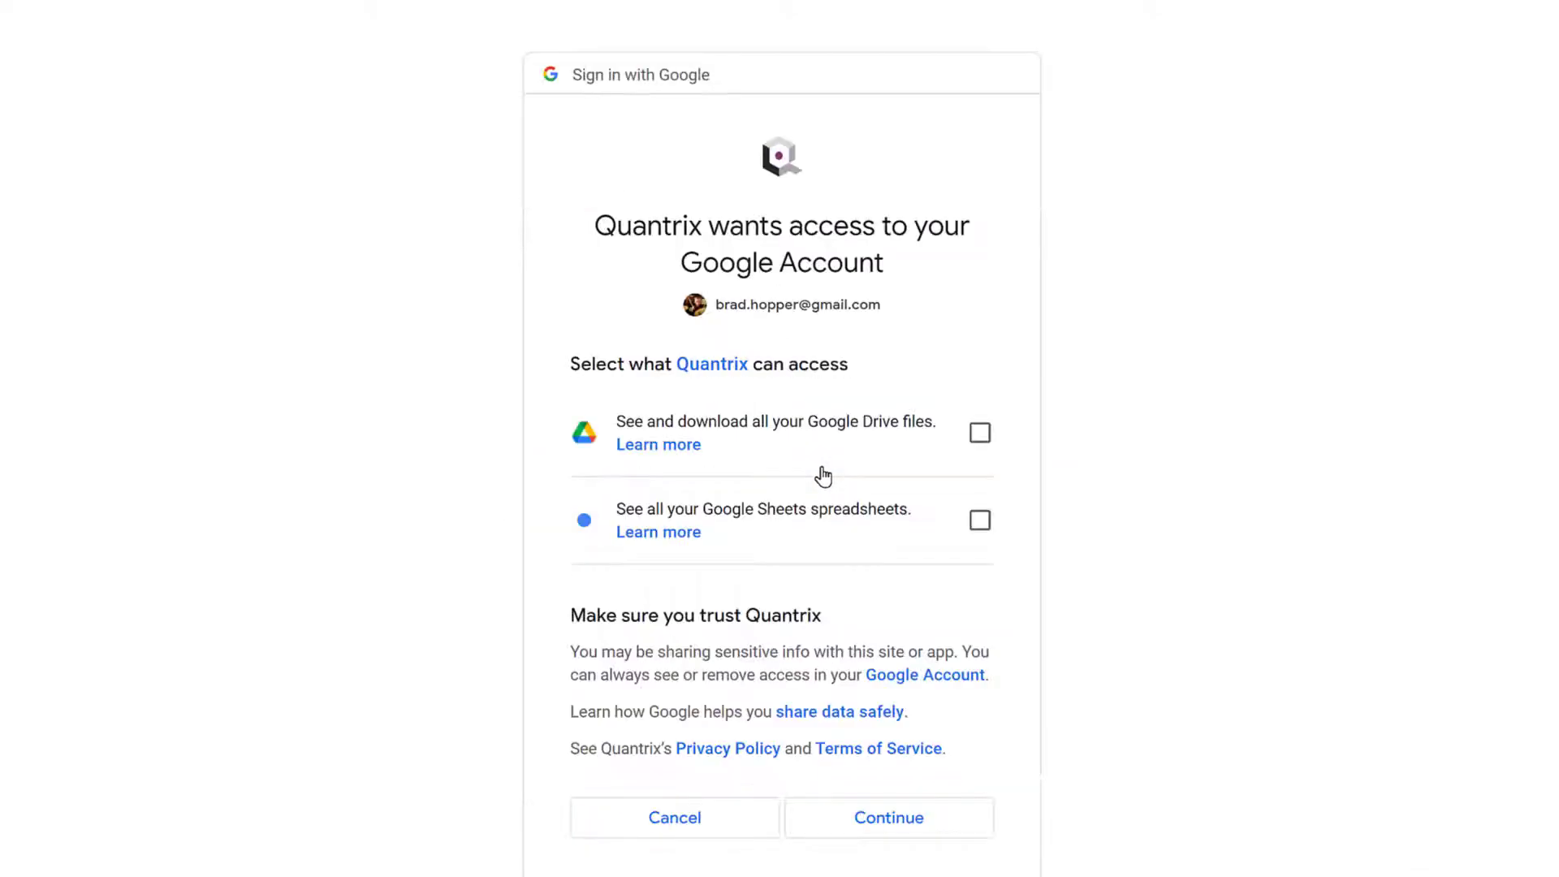
- Grant Quantrix access to all Google Drive files and Google Sheets spreadsheets
click(979, 433)
click(979, 519)
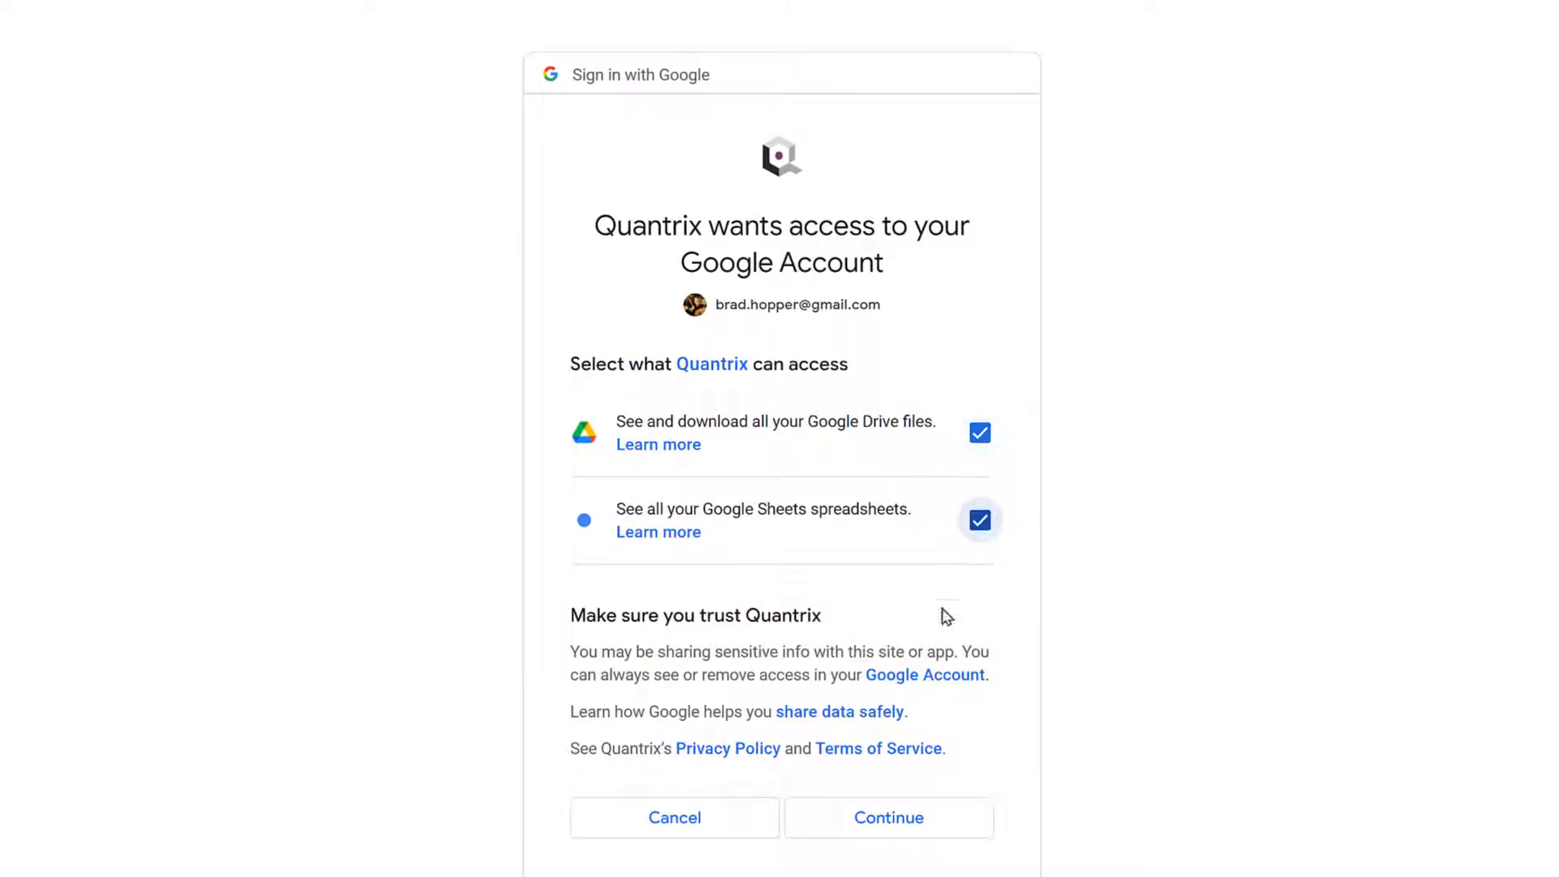
click(943, 817)
- Import the superstore2020 spreadsheet into a new matrix, using its first row as headers
click(991, 263)
click(977, 283)
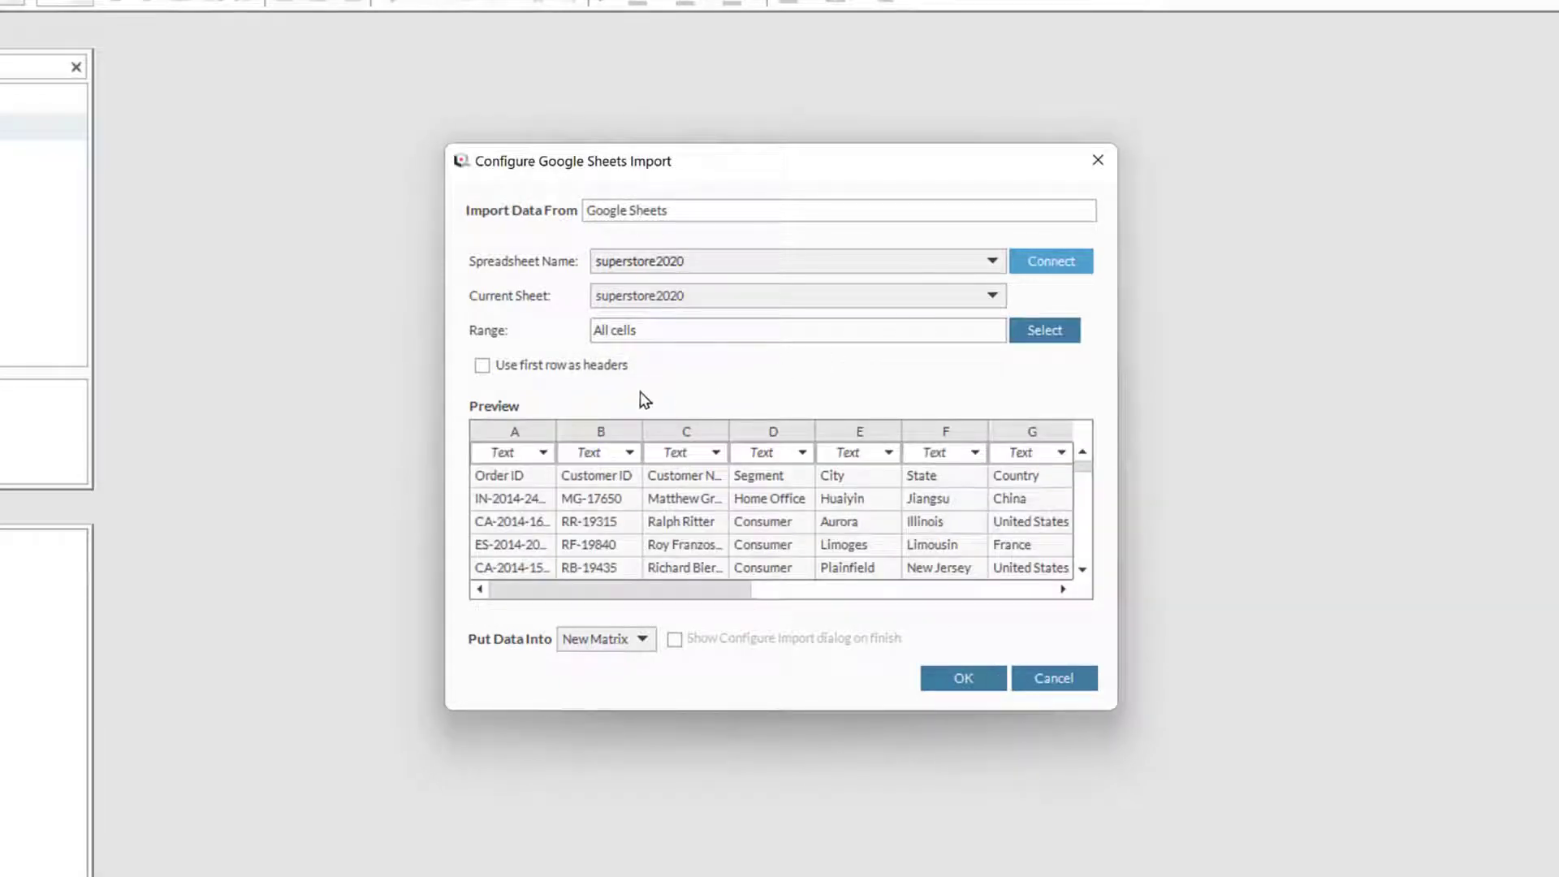
click(482, 366)
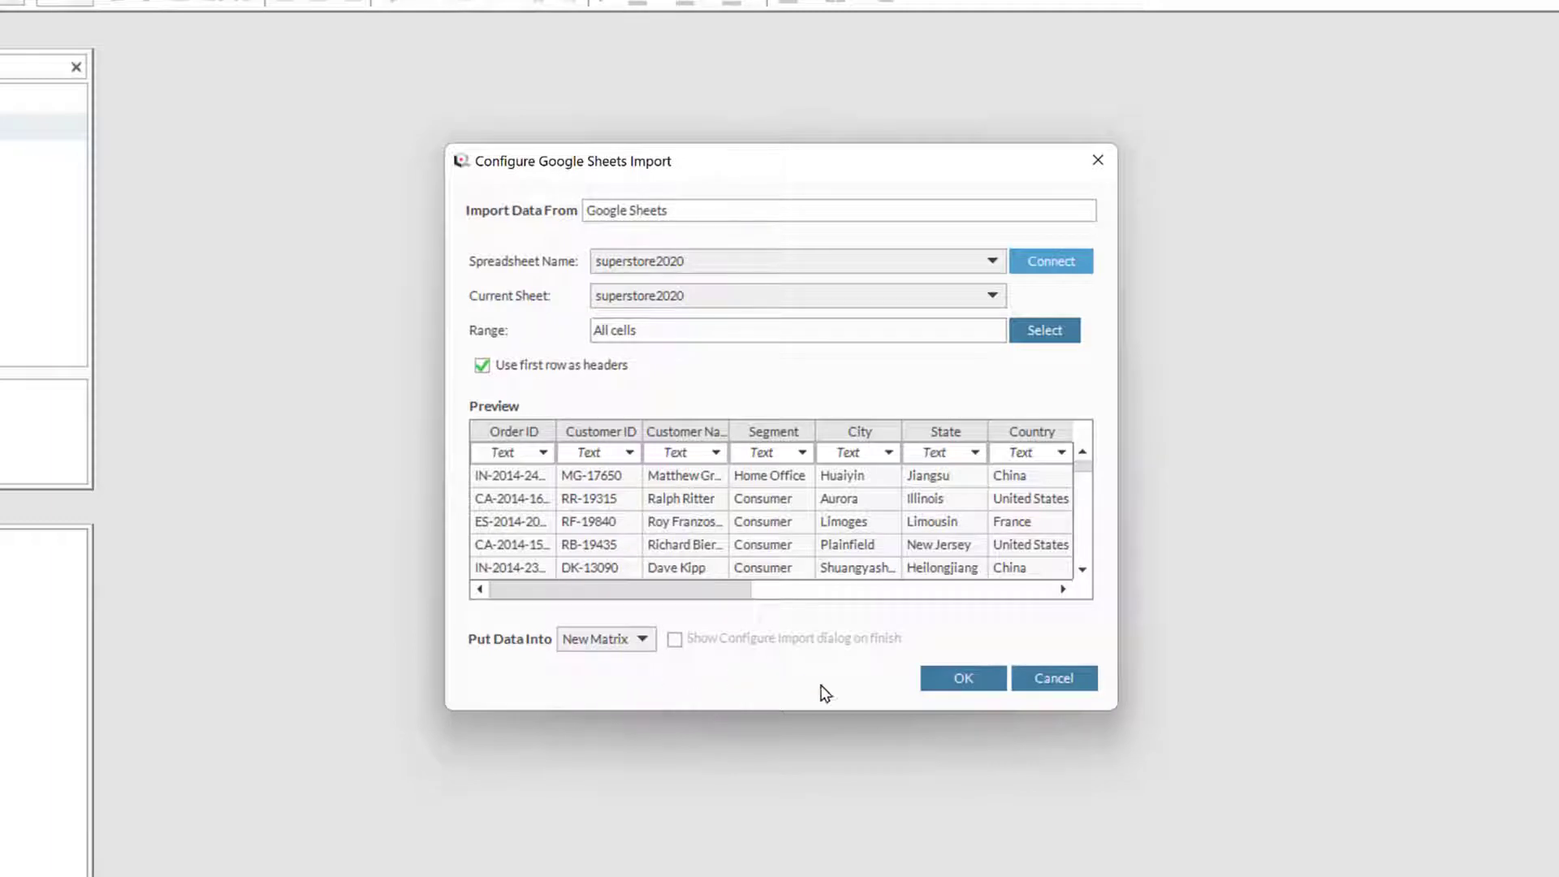
click(979, 679)
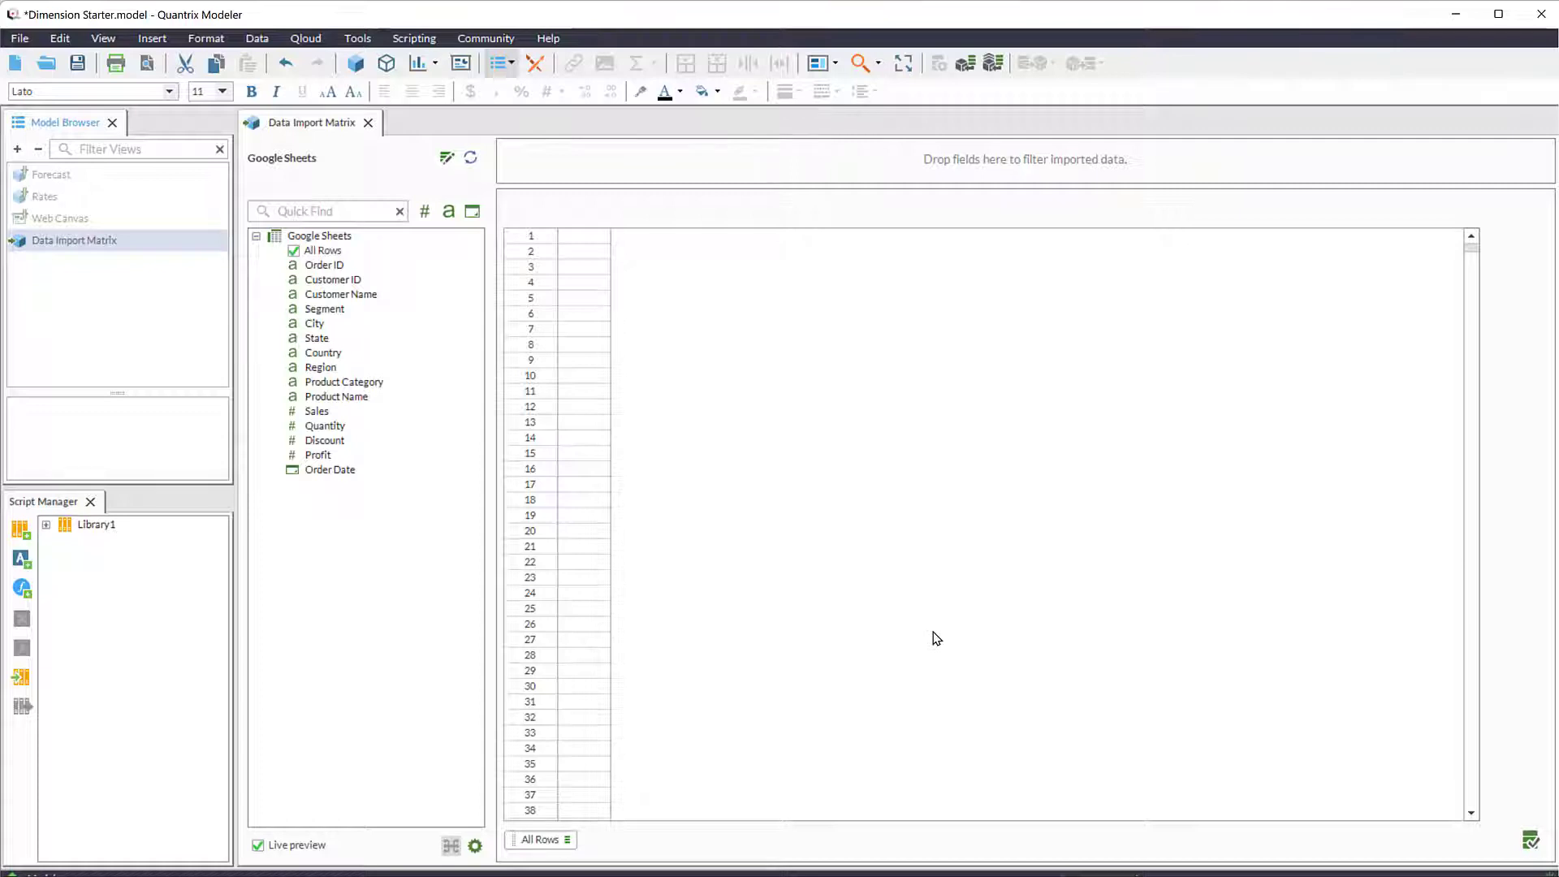
- Add Order Date as a column dimension, binned by Year and Short Month Name as two separate categories
key(alt)
drag(324, 473, 1486, 325)
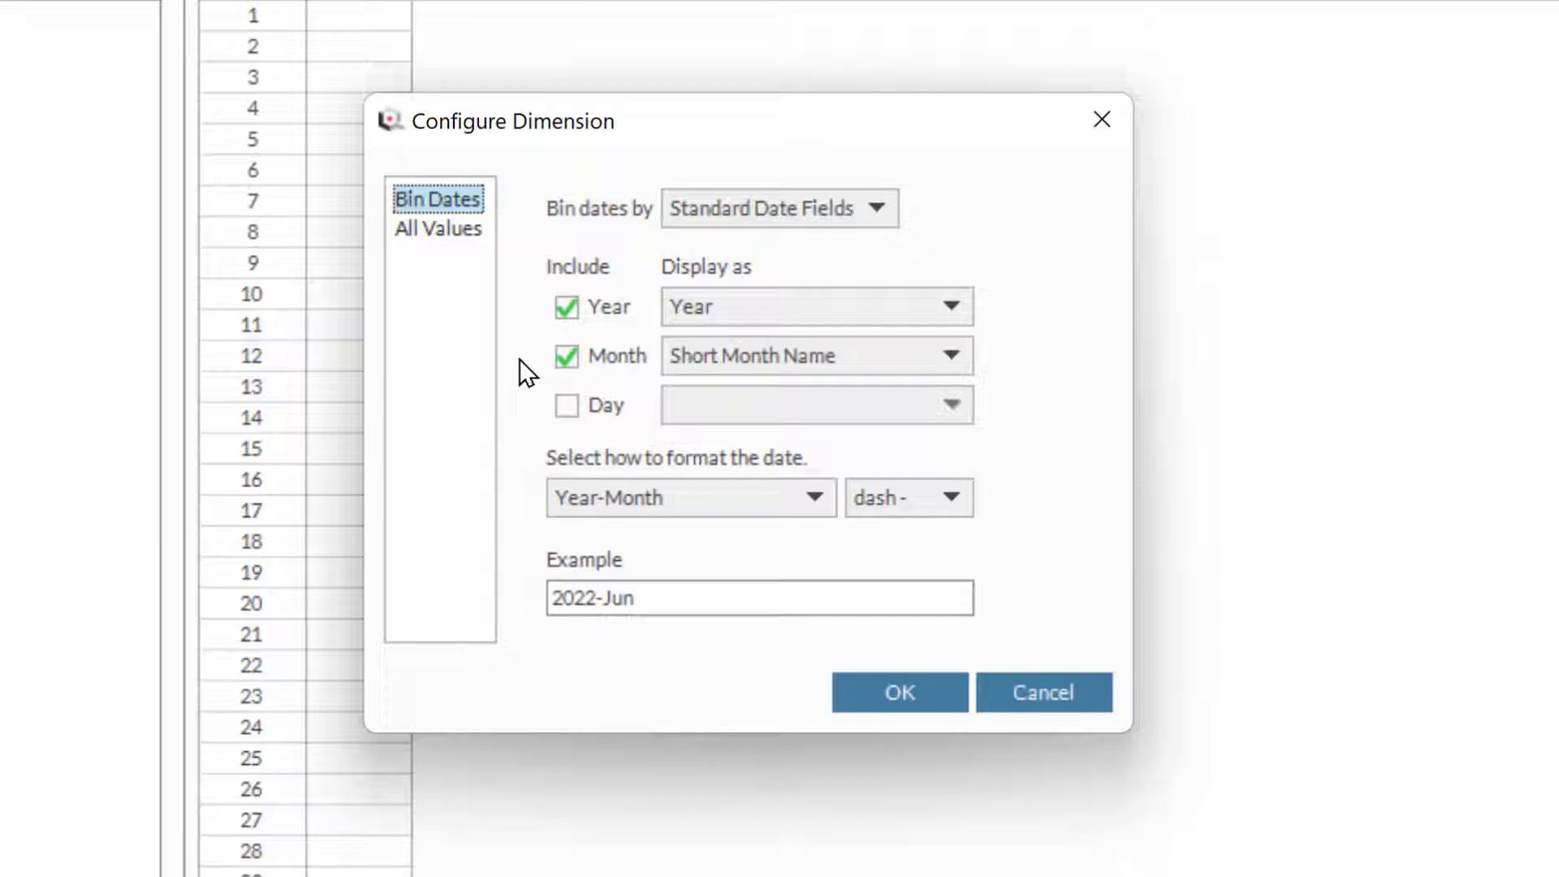
click(954, 499)
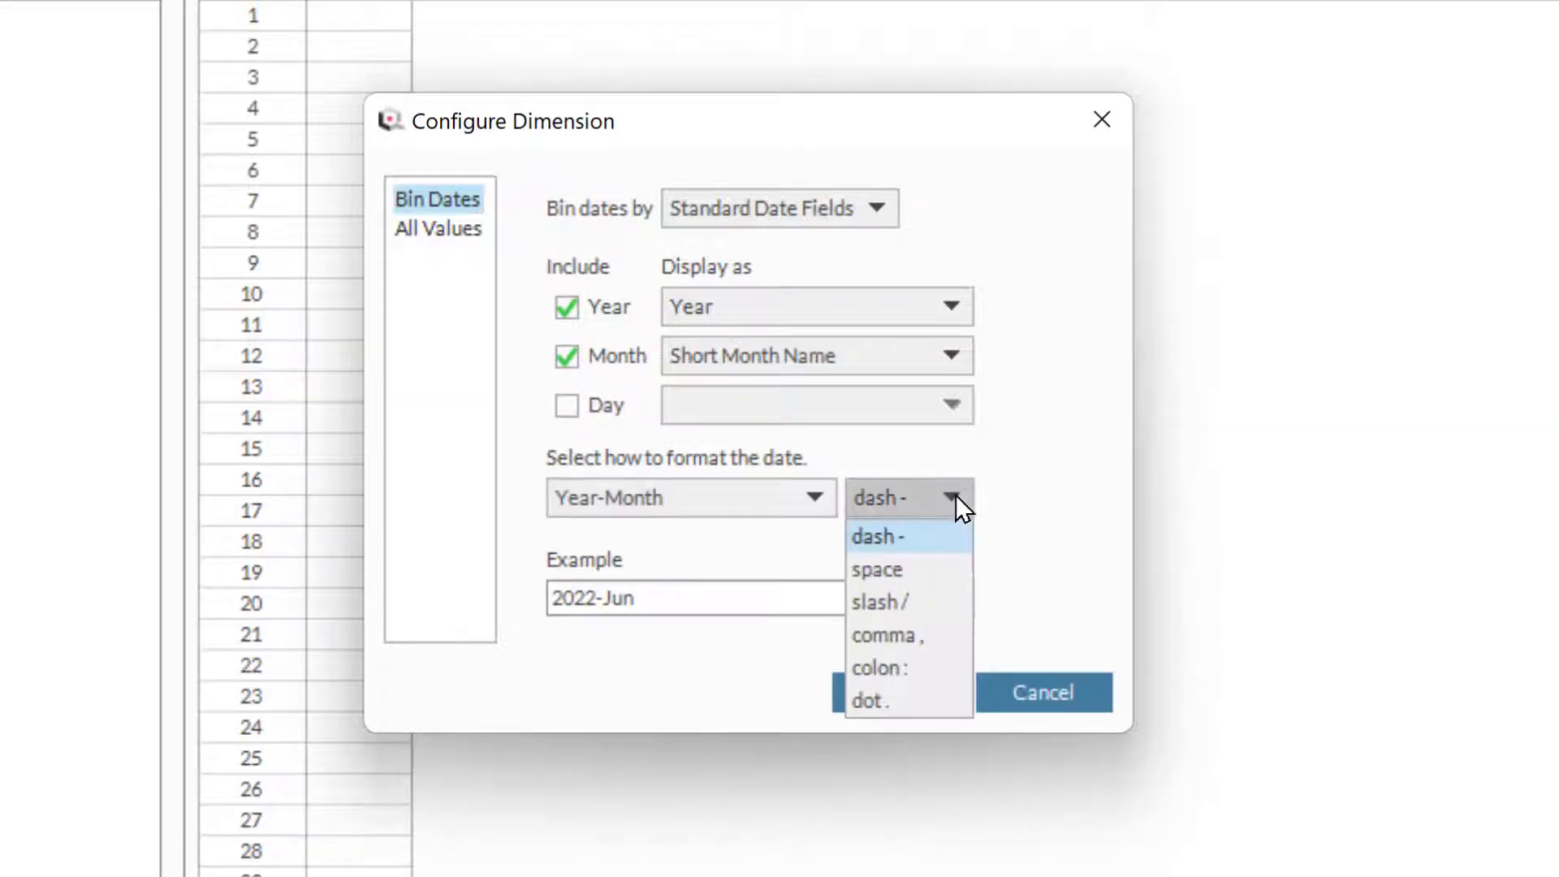
click(957, 499)
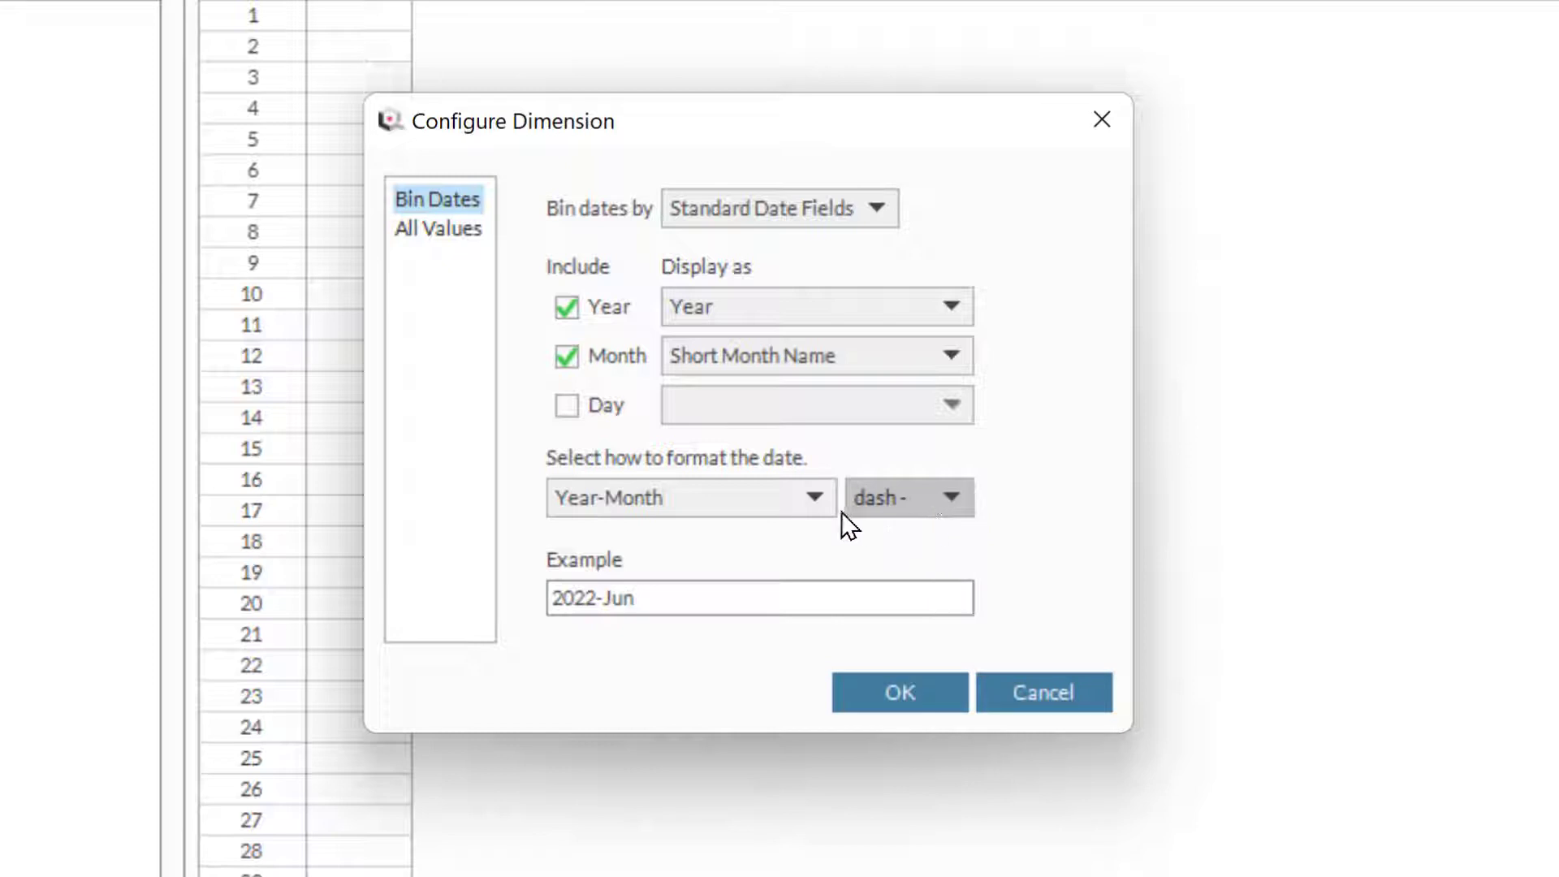
click(817, 497)
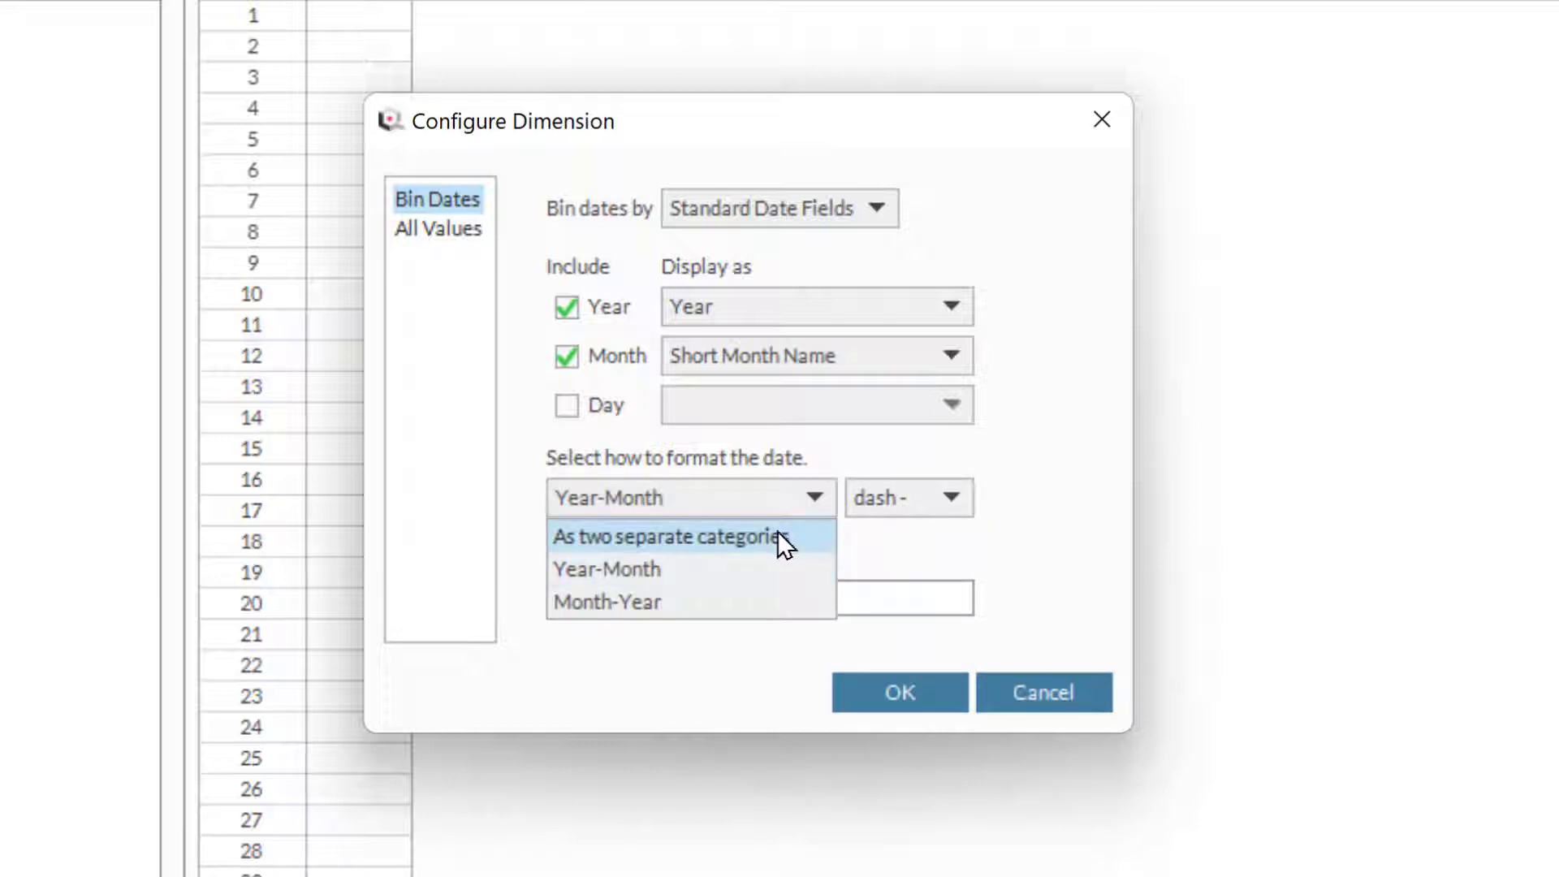
click(782, 539)
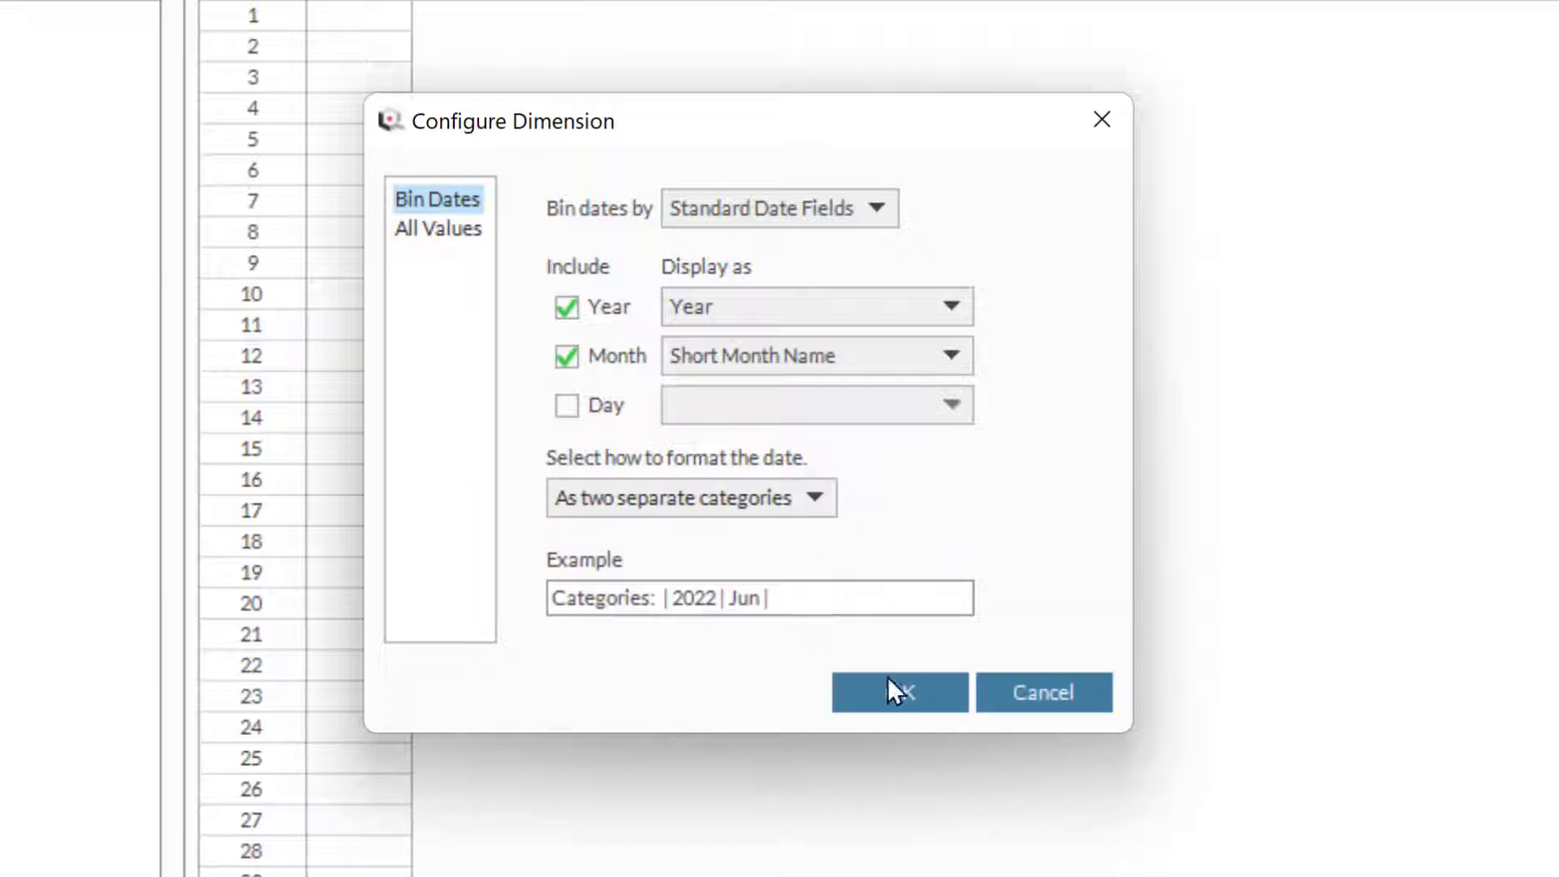
click(905, 693)
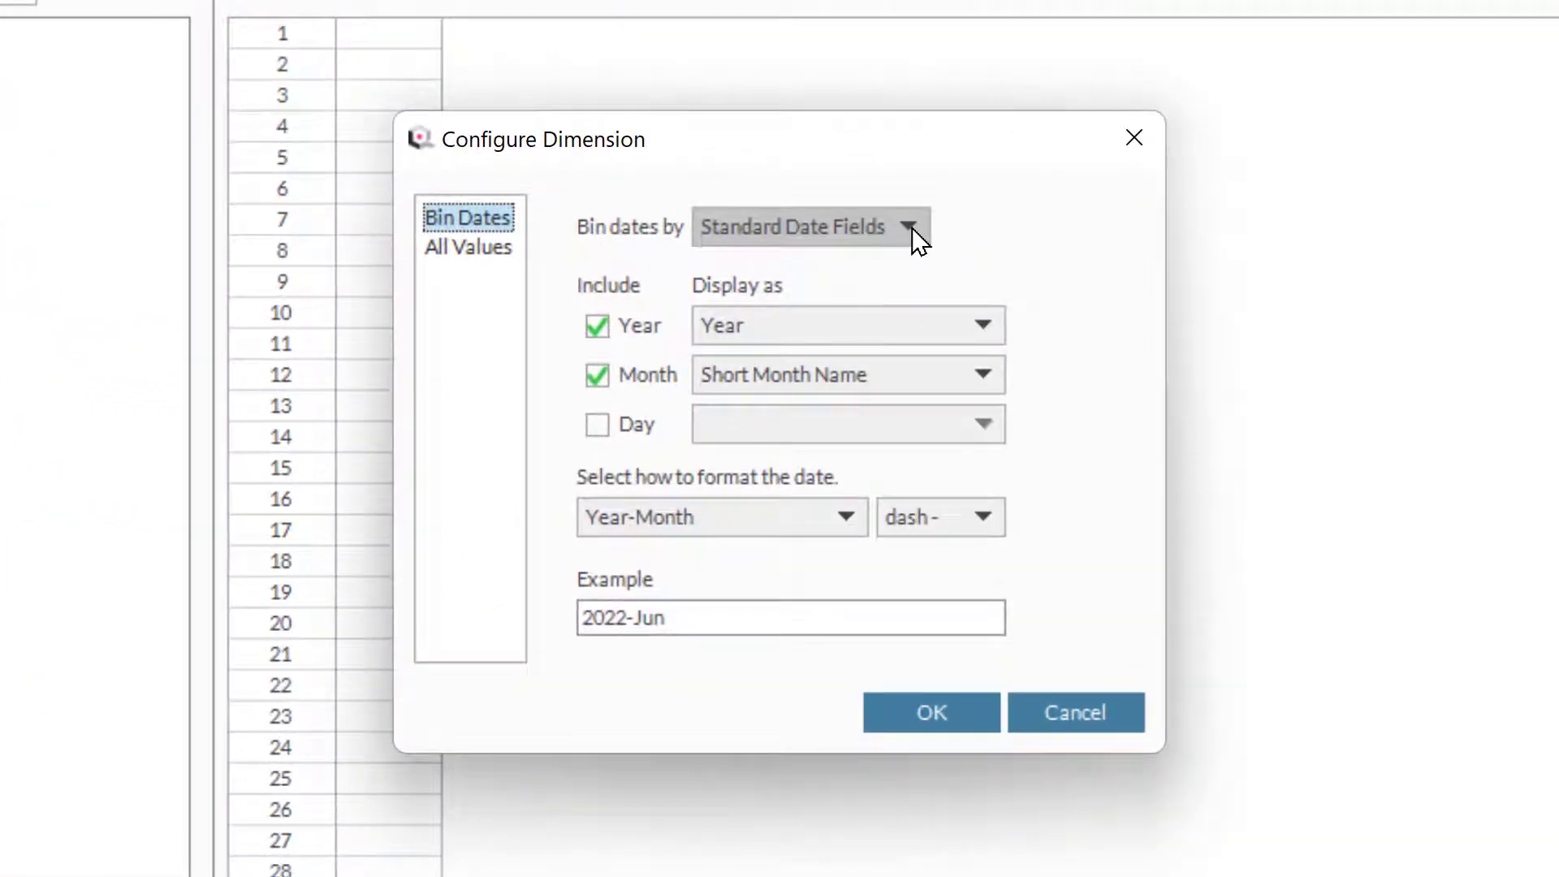
click(913, 227)
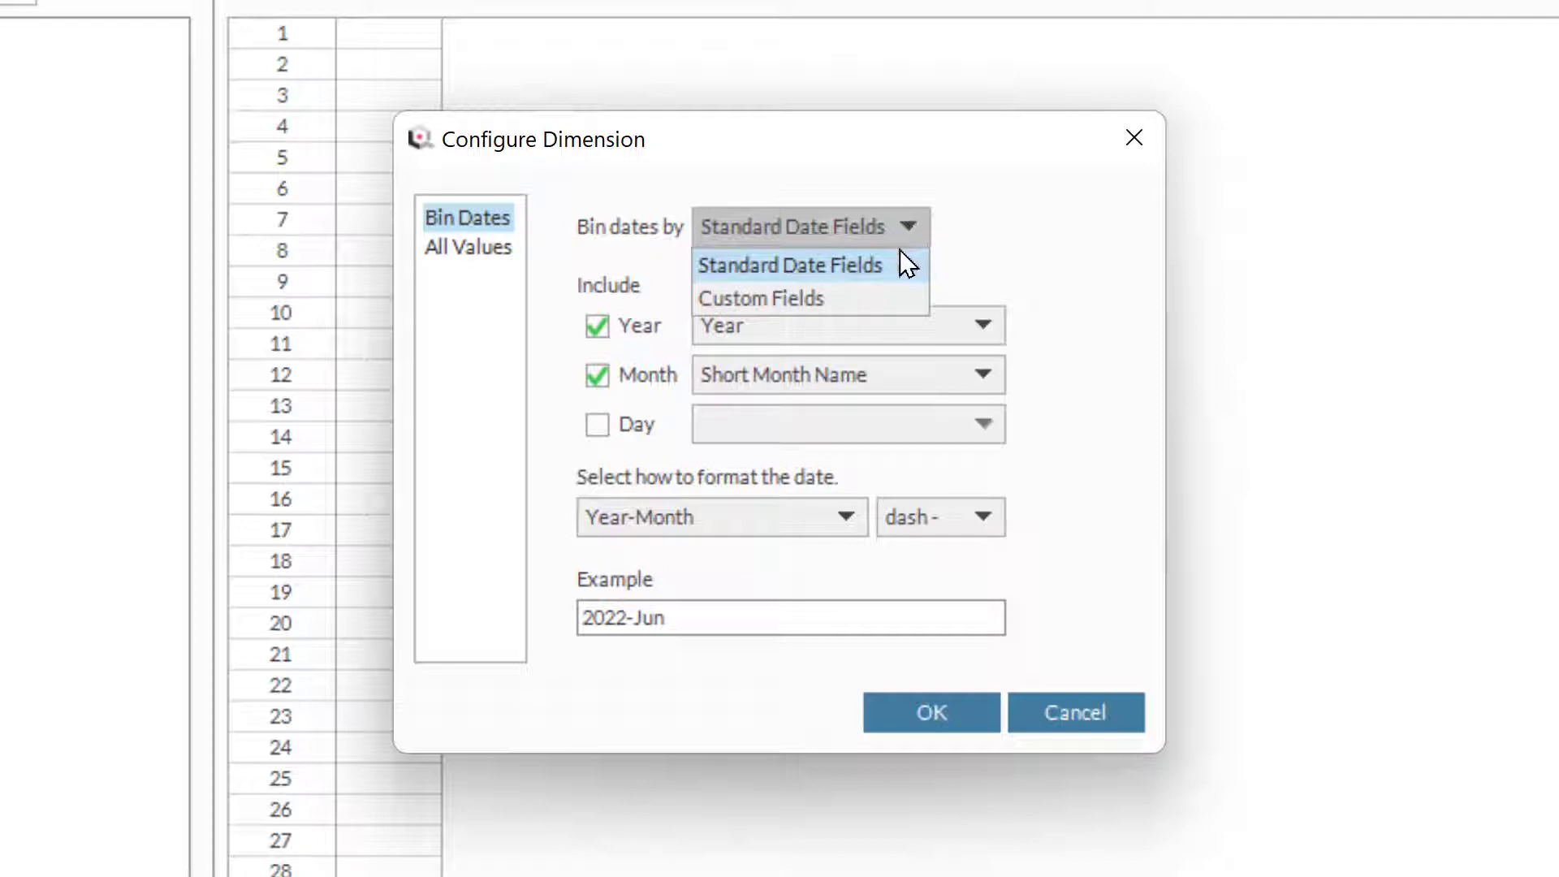
click(903, 293)
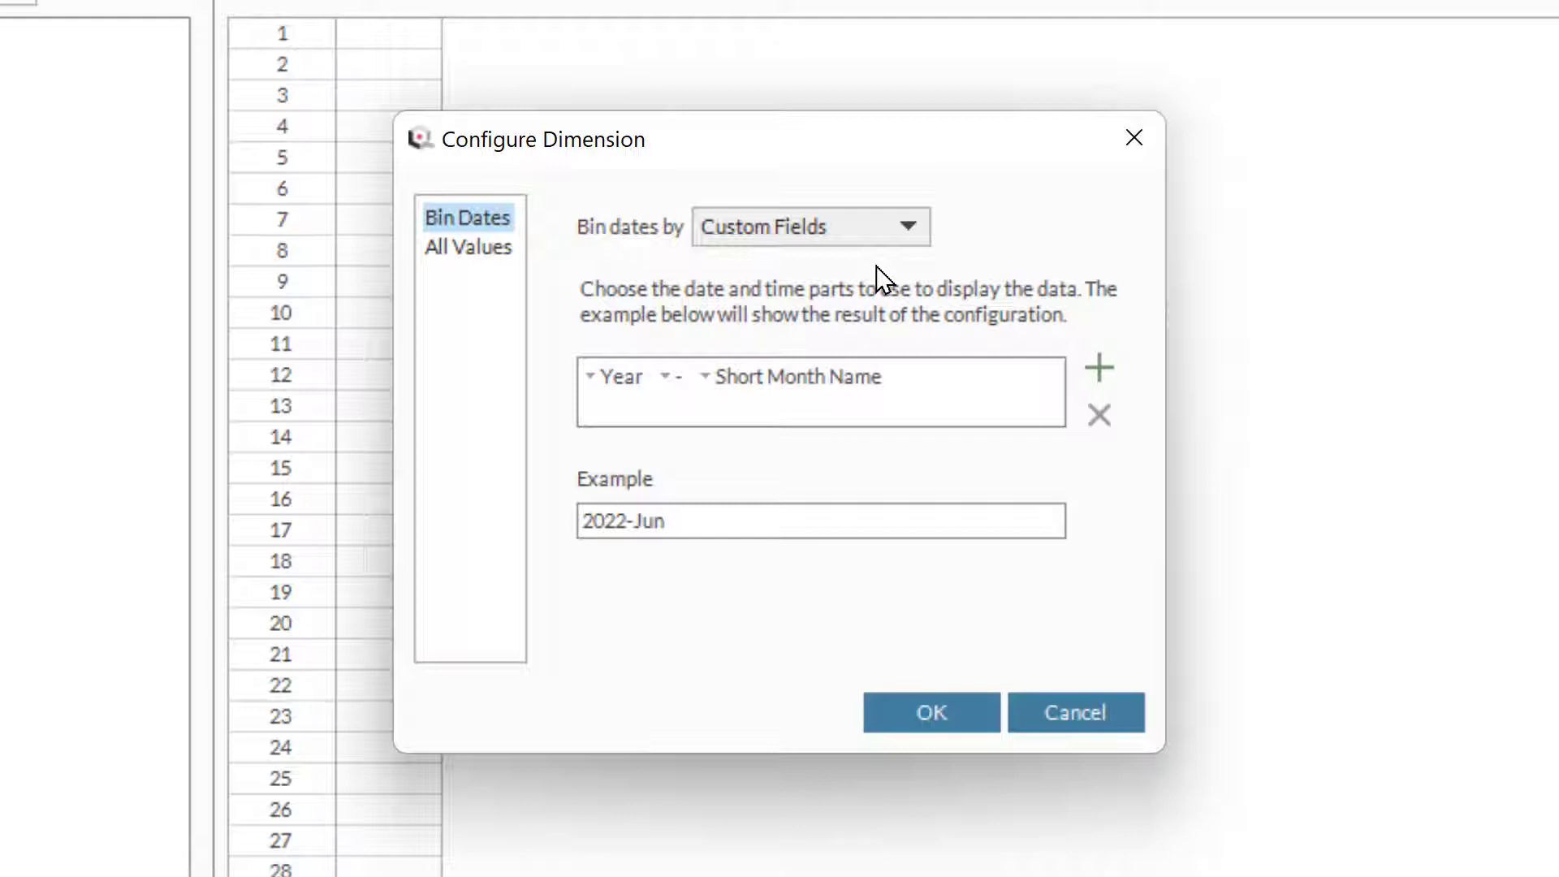
click(1074, 719)
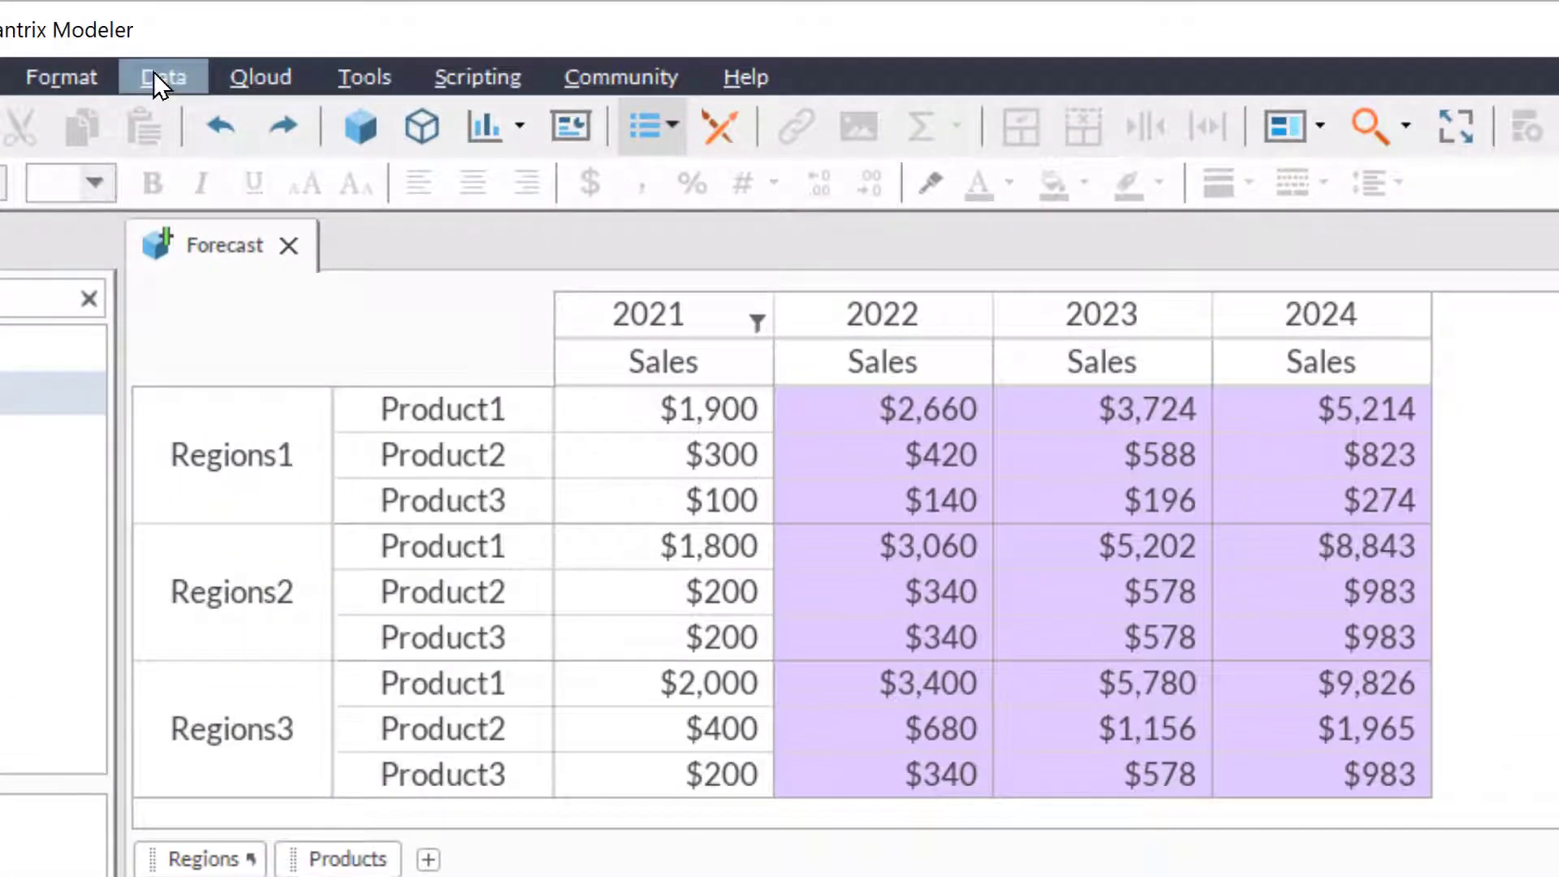
- Start a database import and connect to the saved Super Store 21 connection
click(159, 70)
mouse_move(263, 119)
click(546, 124)
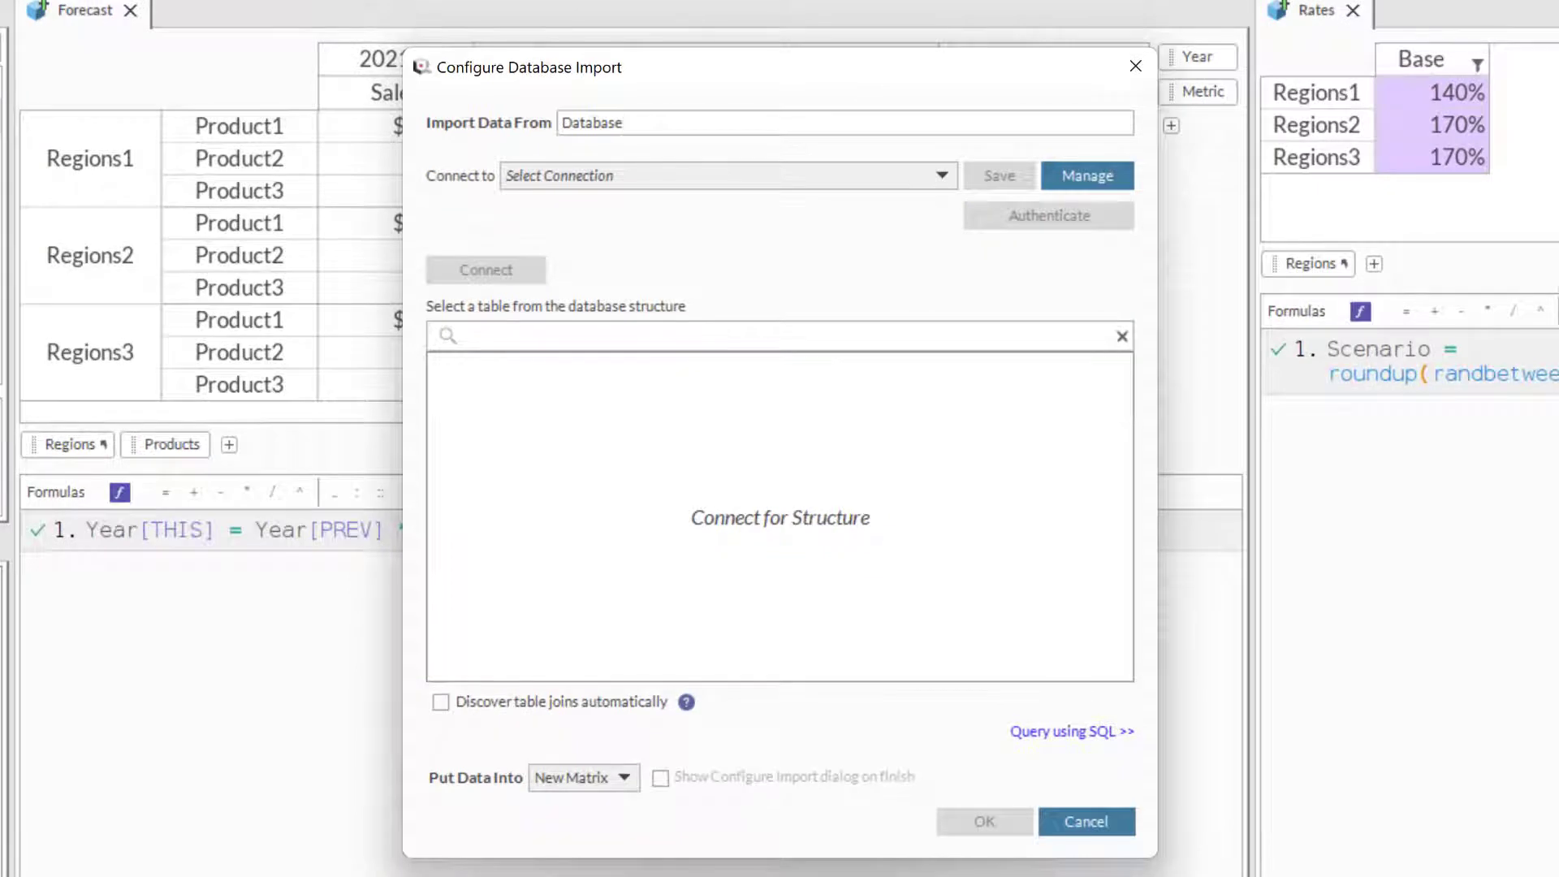
click(652, 175)
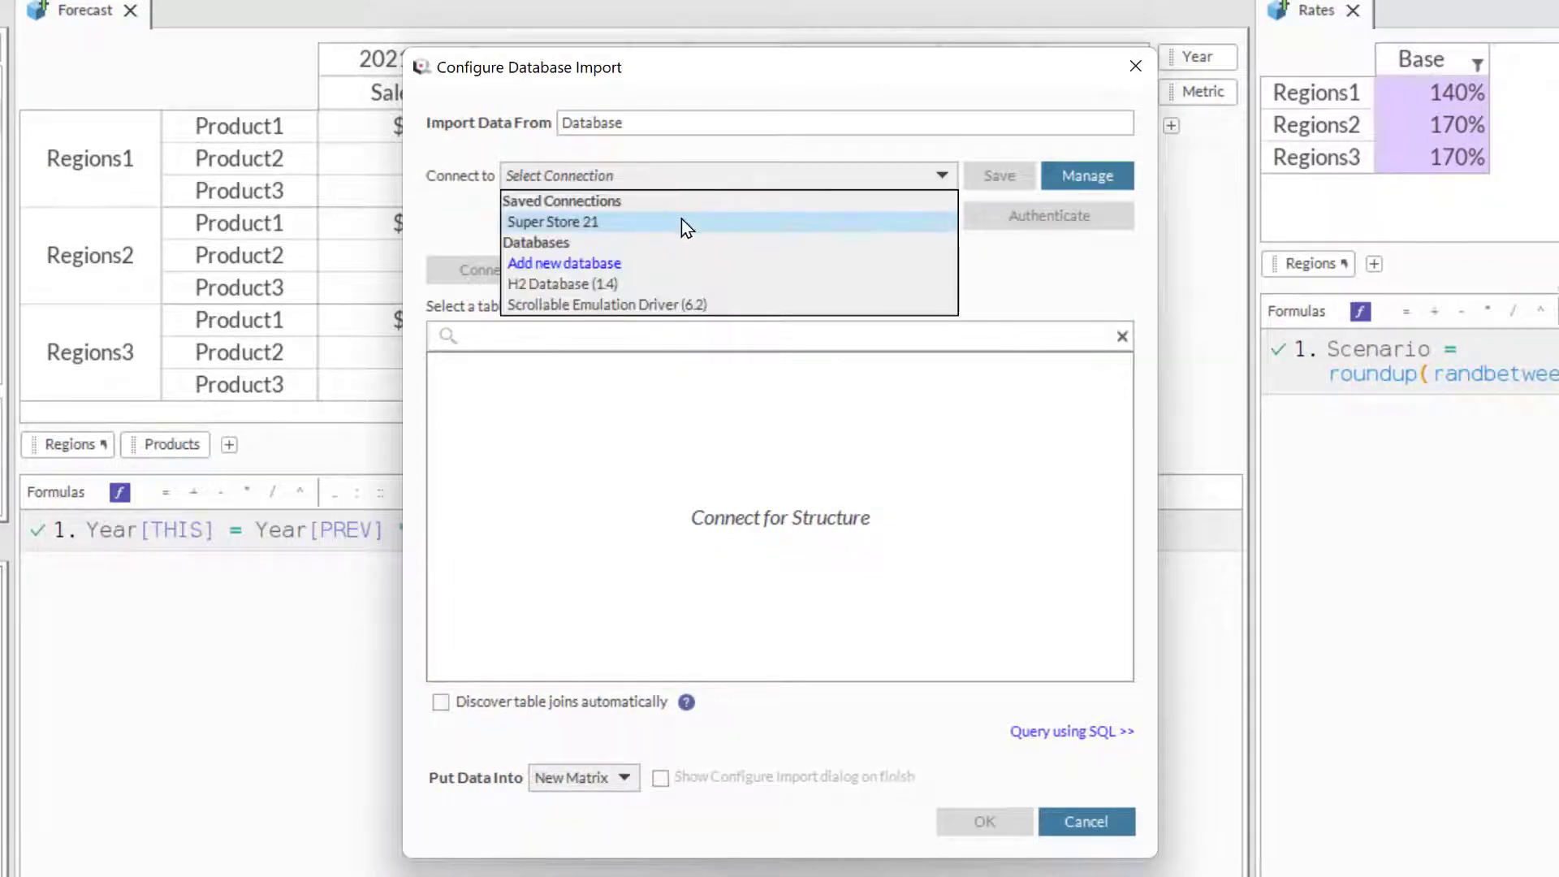
click(681, 217)
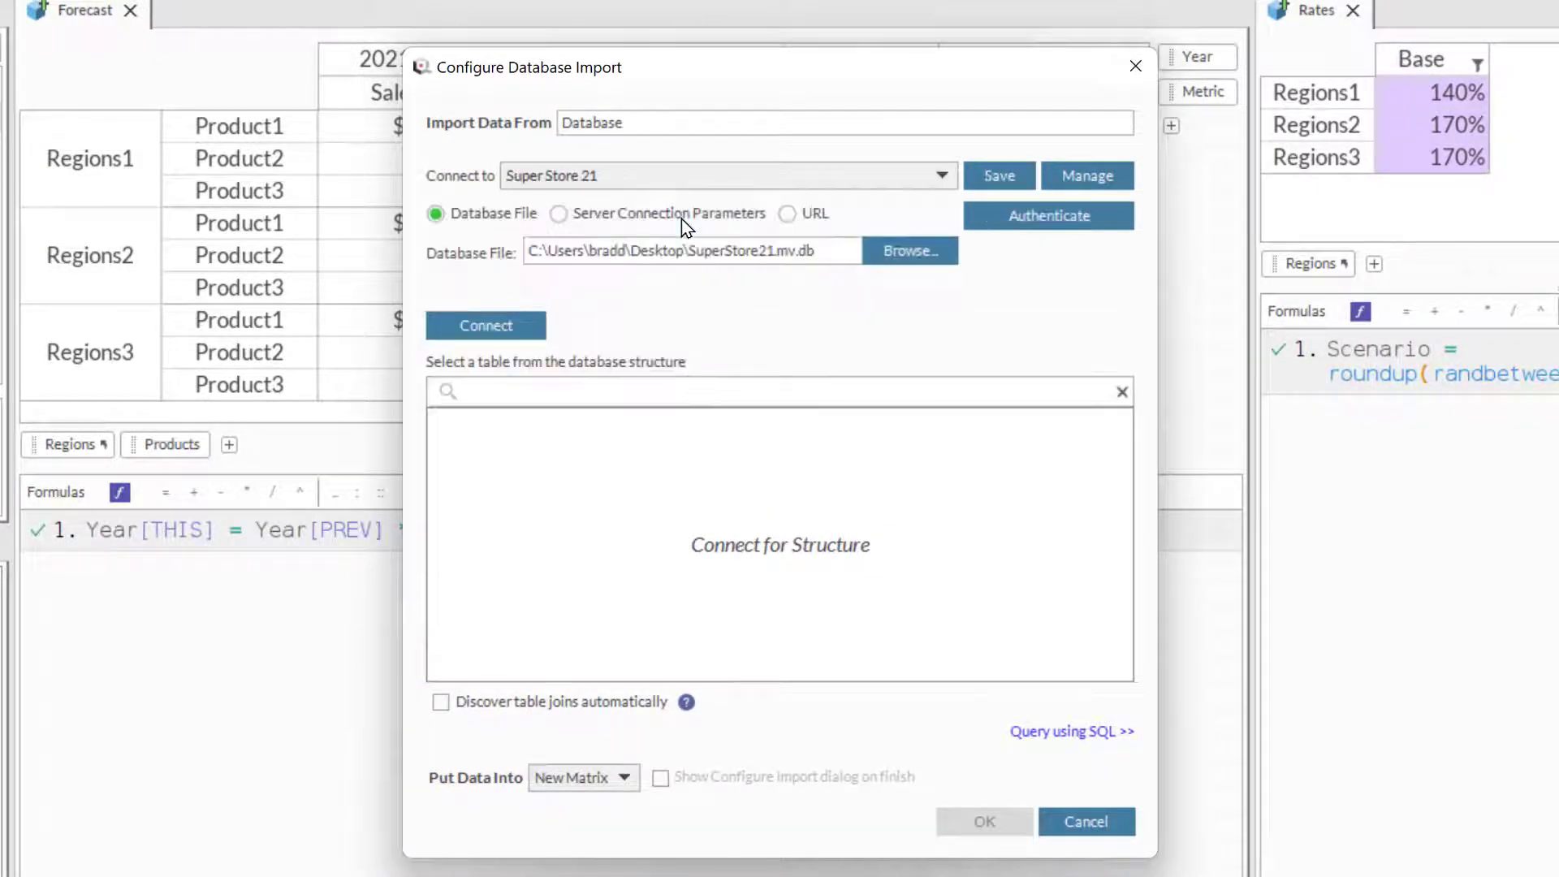
click(522, 324)
- Select the Super Store 21 table and limit the import to a maximum of 50 rows
click(493, 445)
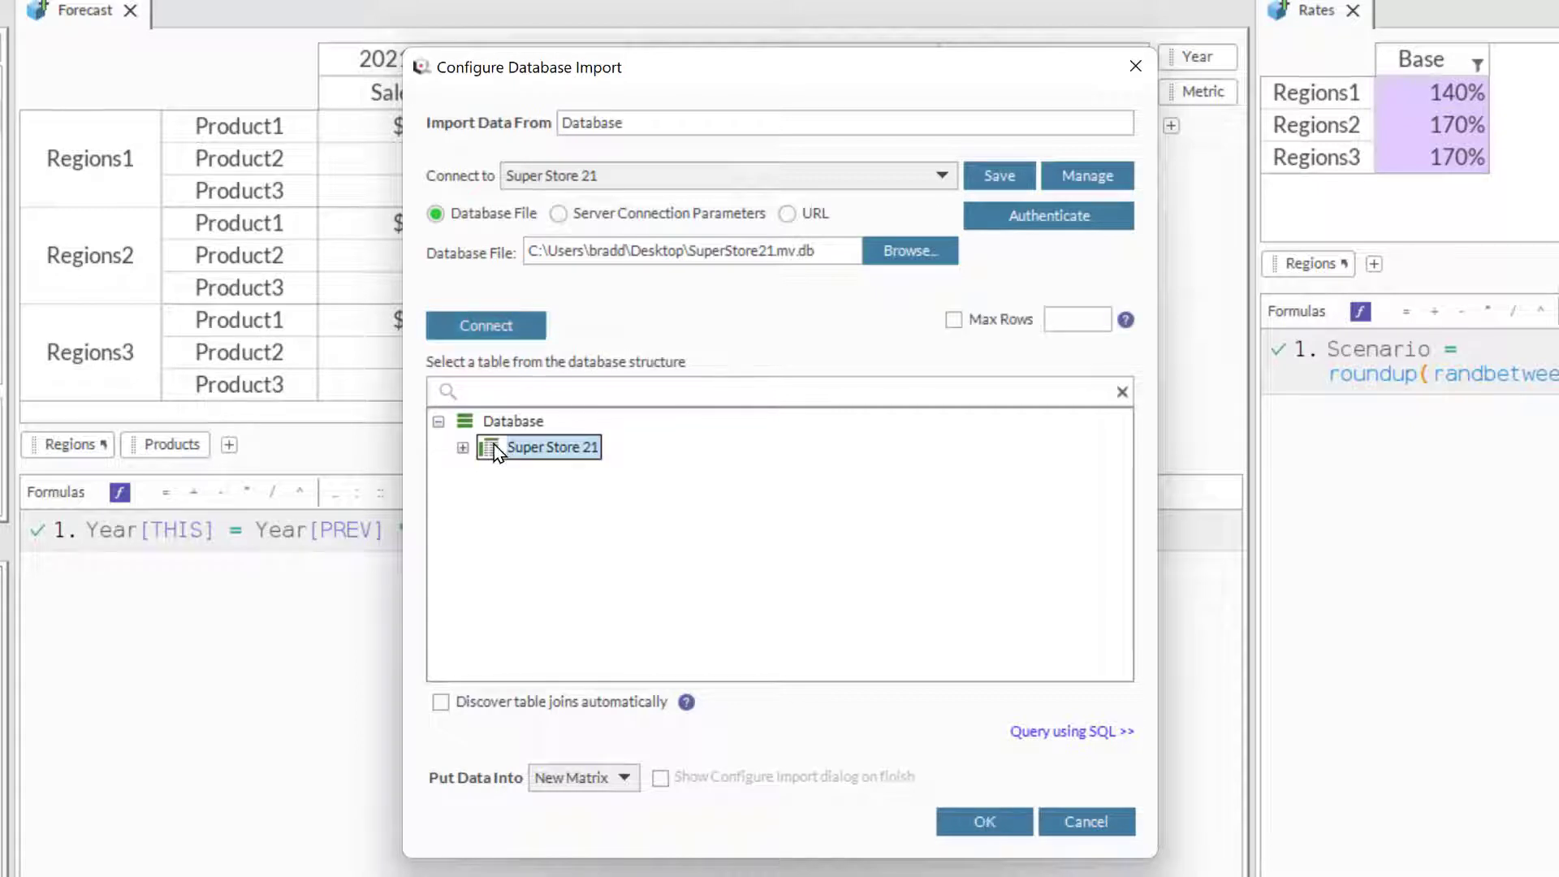
click(954, 321)
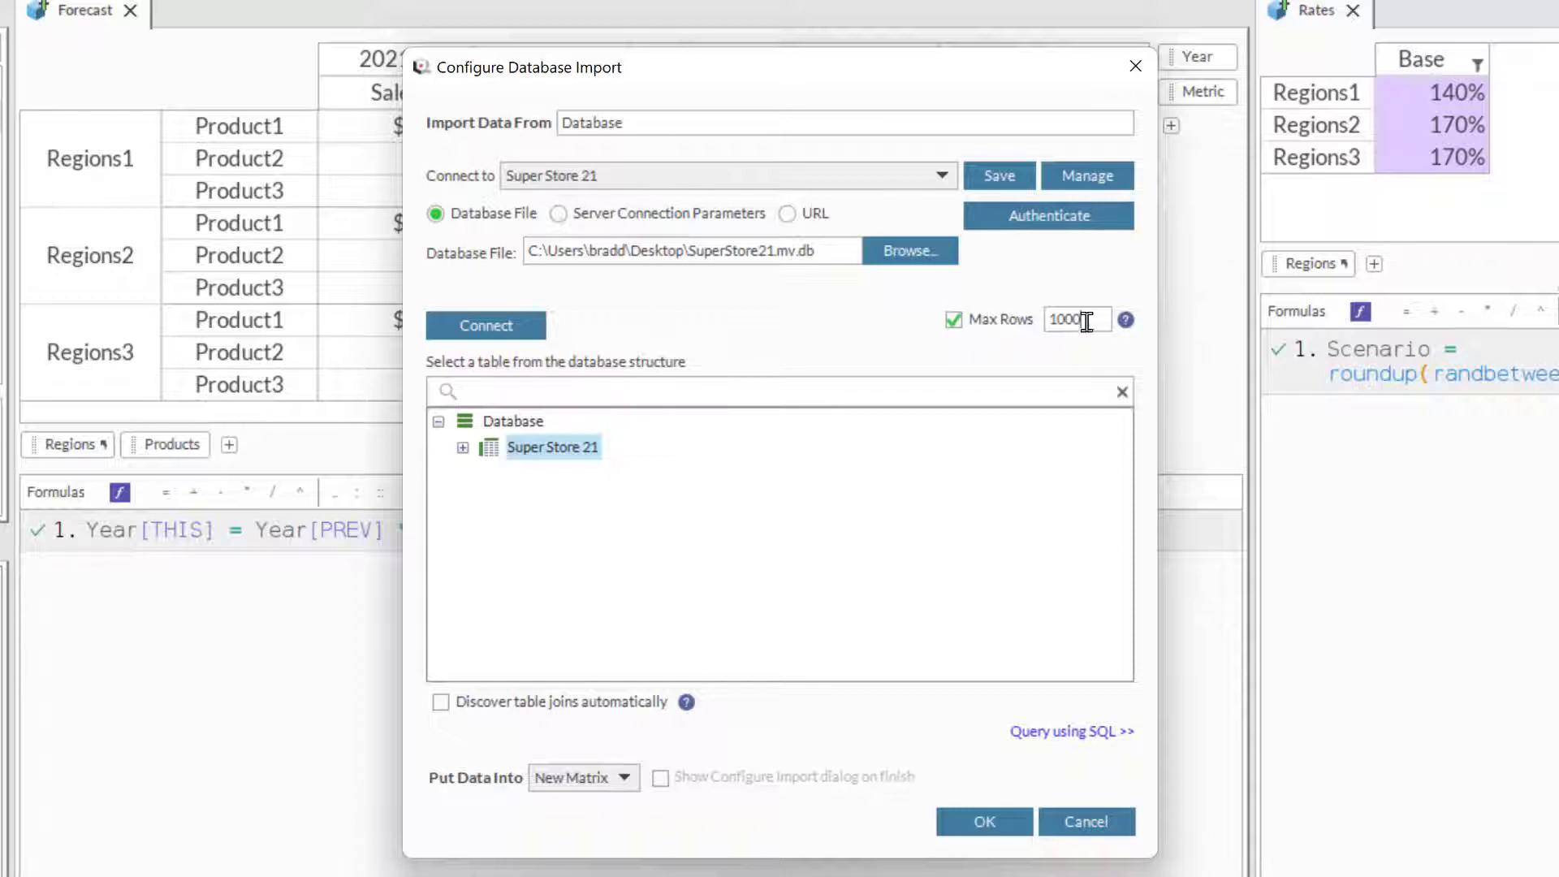
drag(1086, 319, 1046, 323)
text(50)
- Filter the database structure by "sales" and select the Super Store 21 table that contains the matching field
click(608, 392)
text(sales)
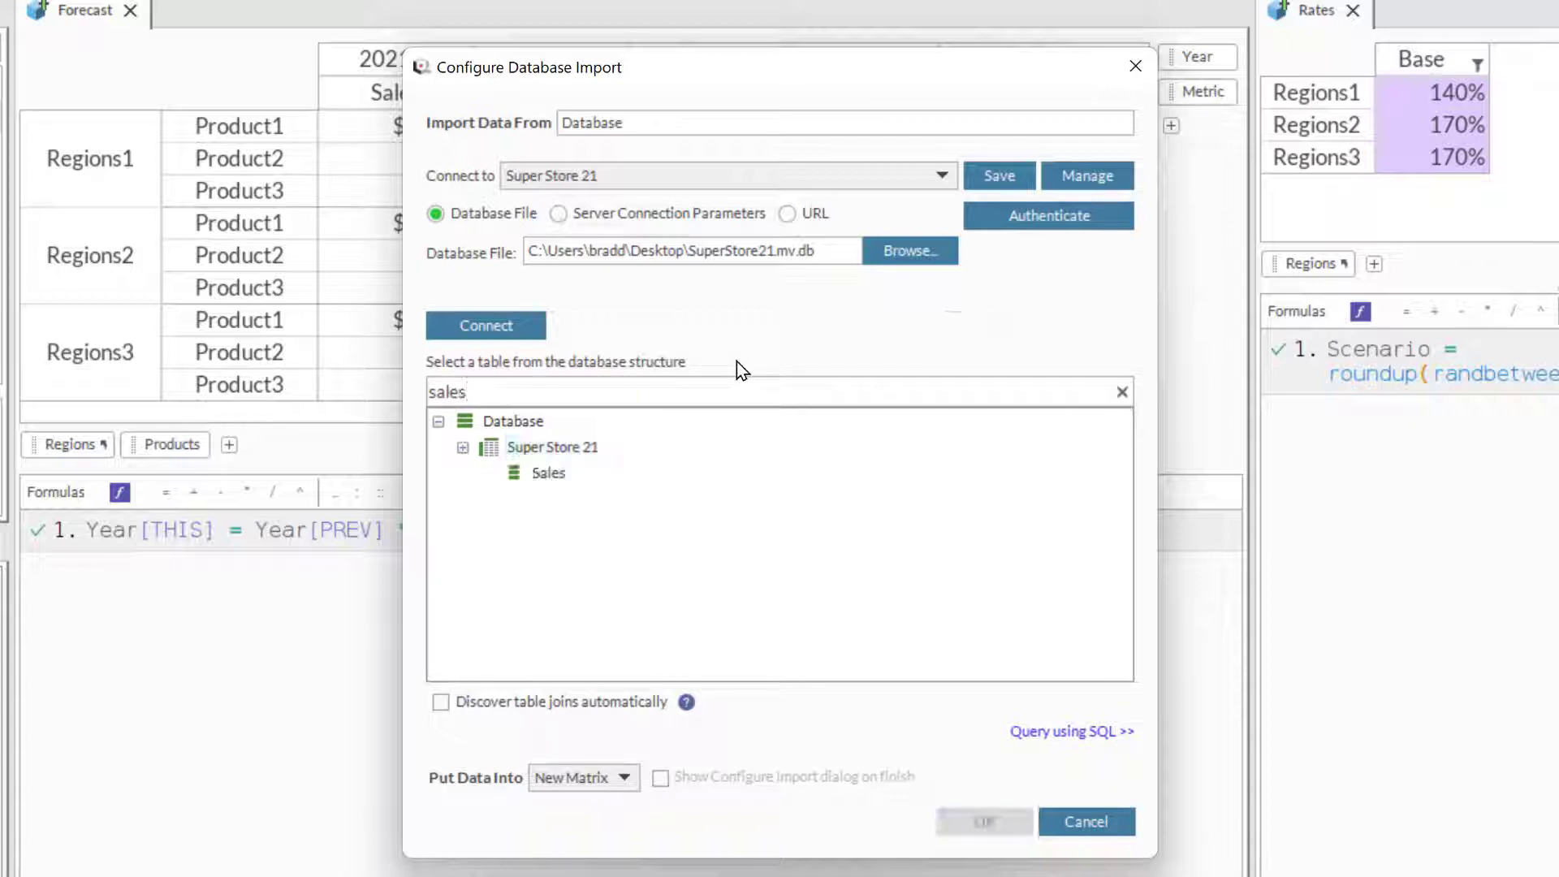
click(490, 448)
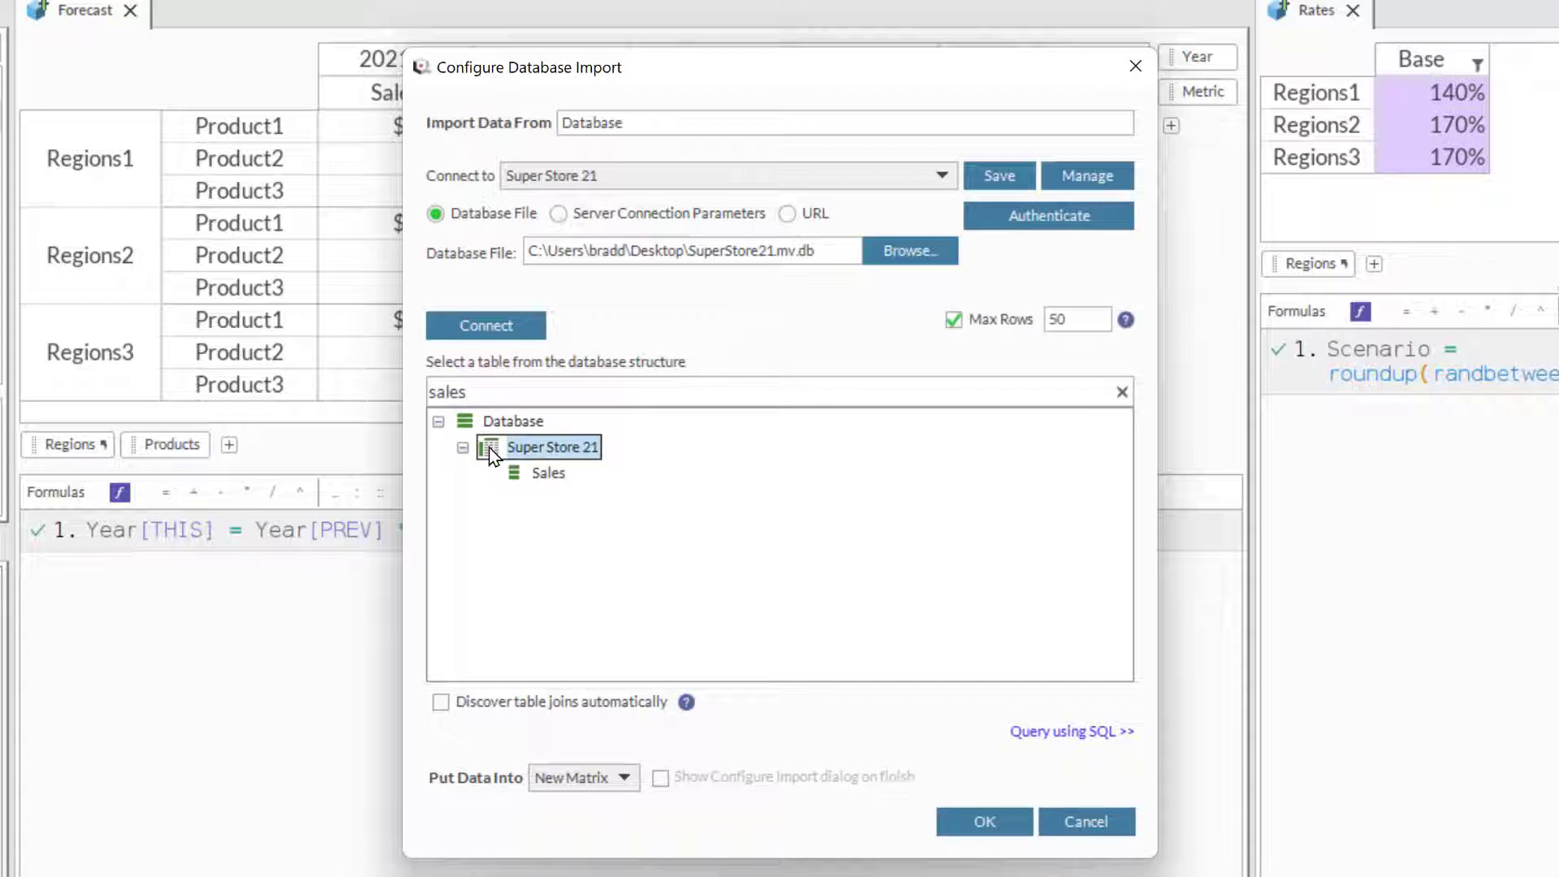
- Direct the database import into the existing Forecast matrix and open that matrix's import view
click(624, 778)
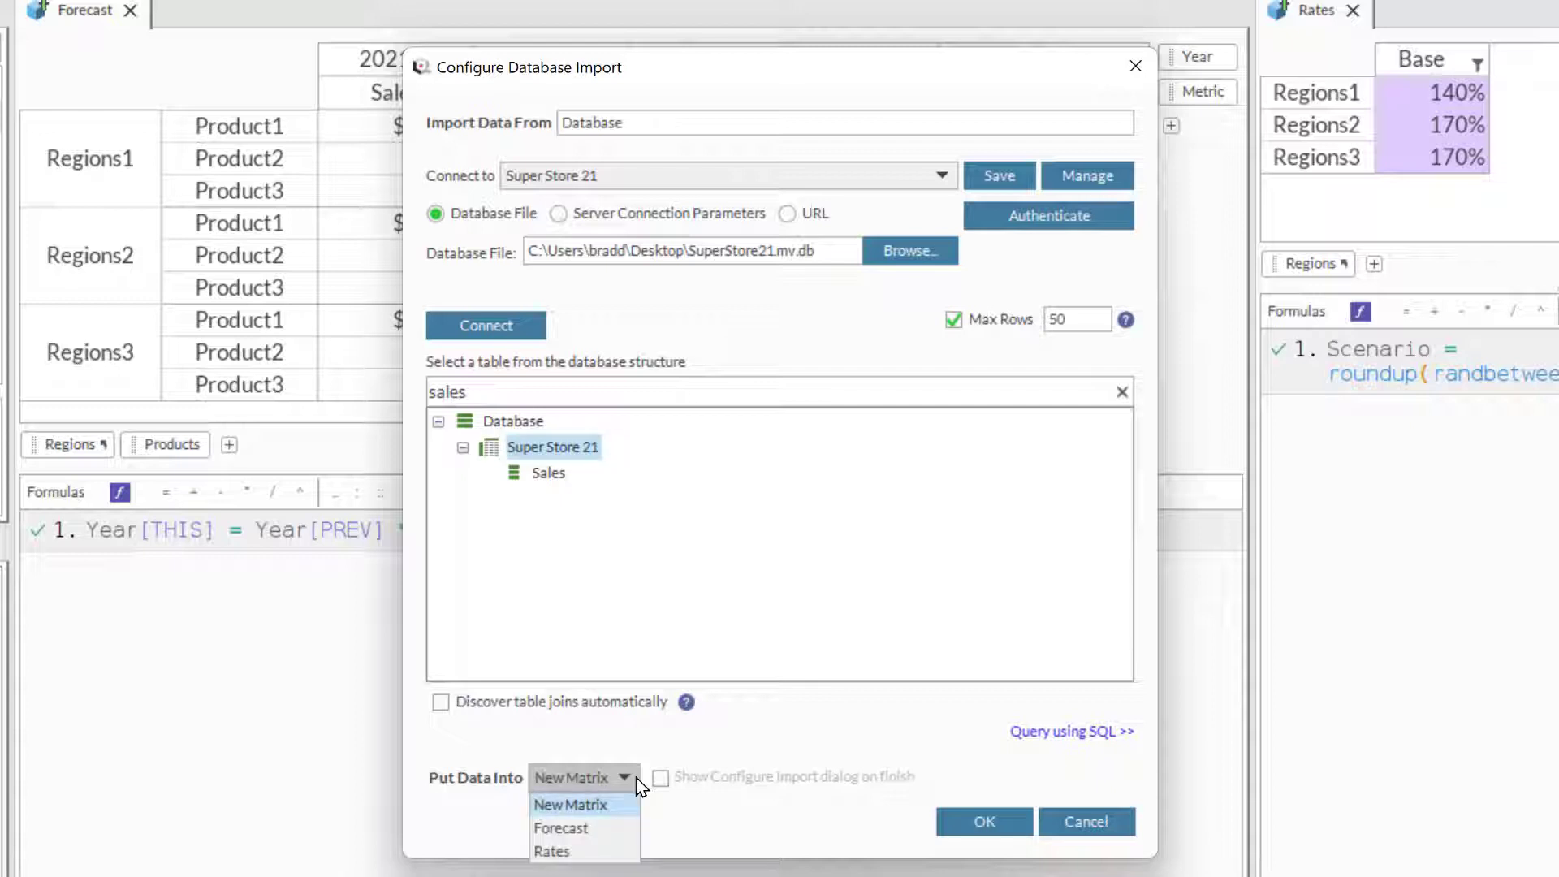
click(627, 828)
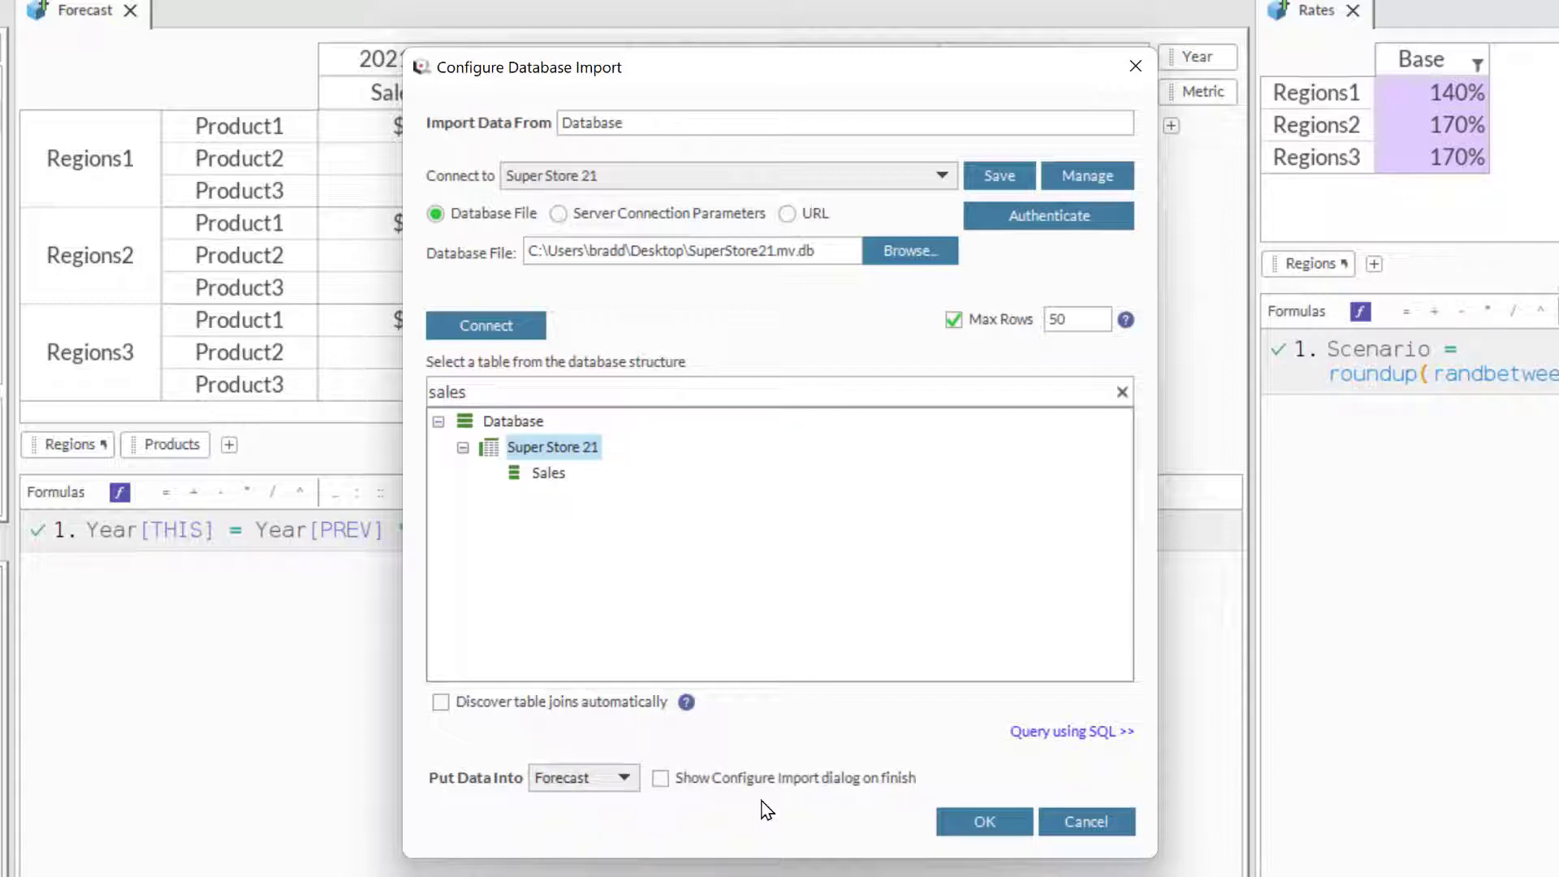
click(984, 821)
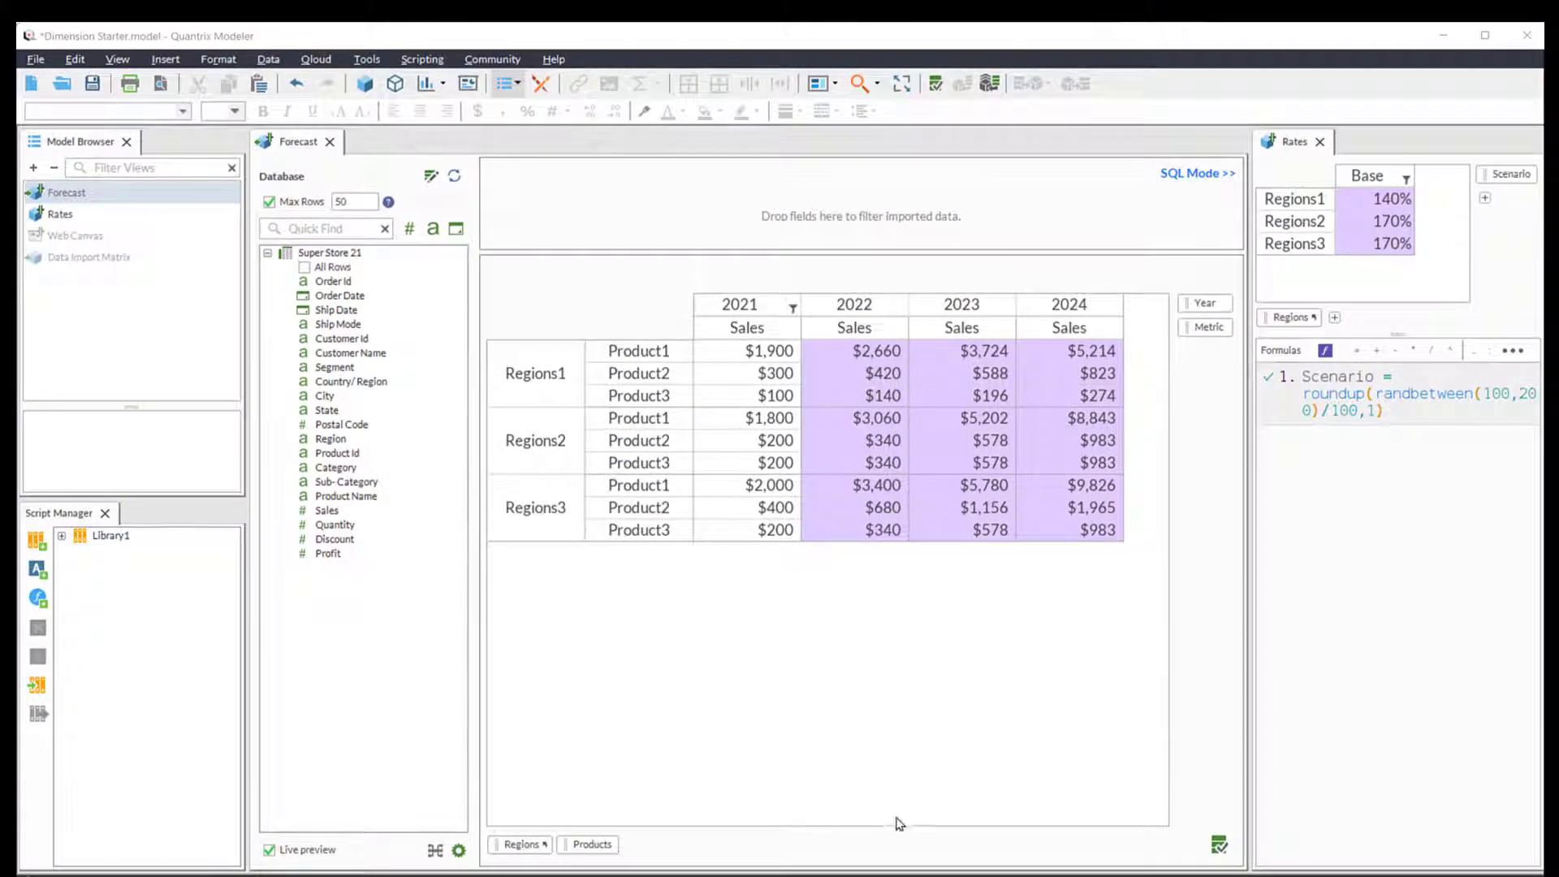
click(1219, 845)
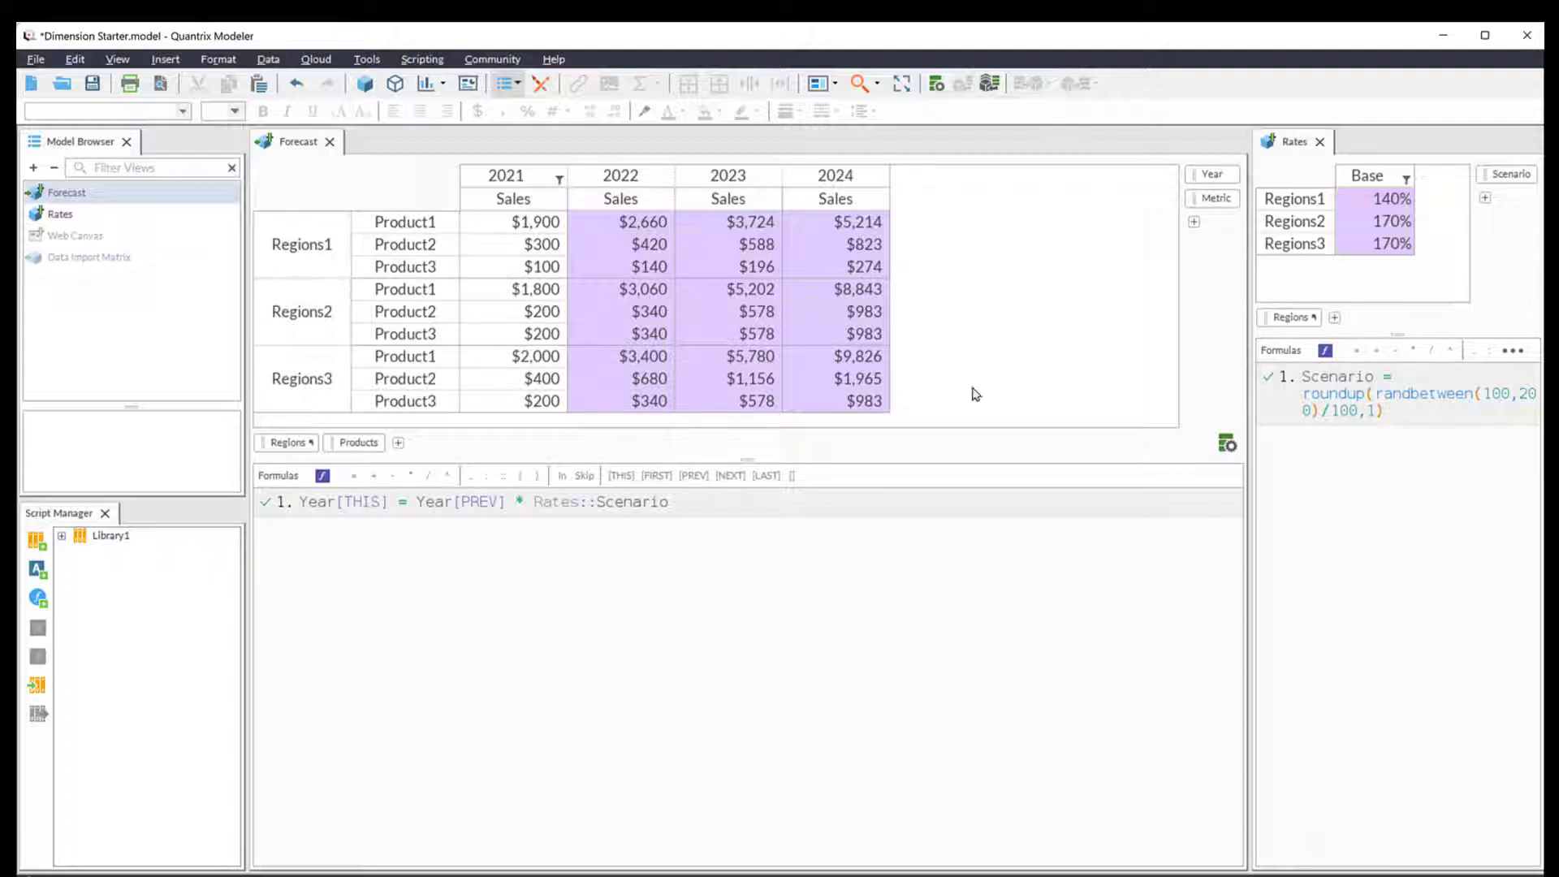
click(1227, 444)
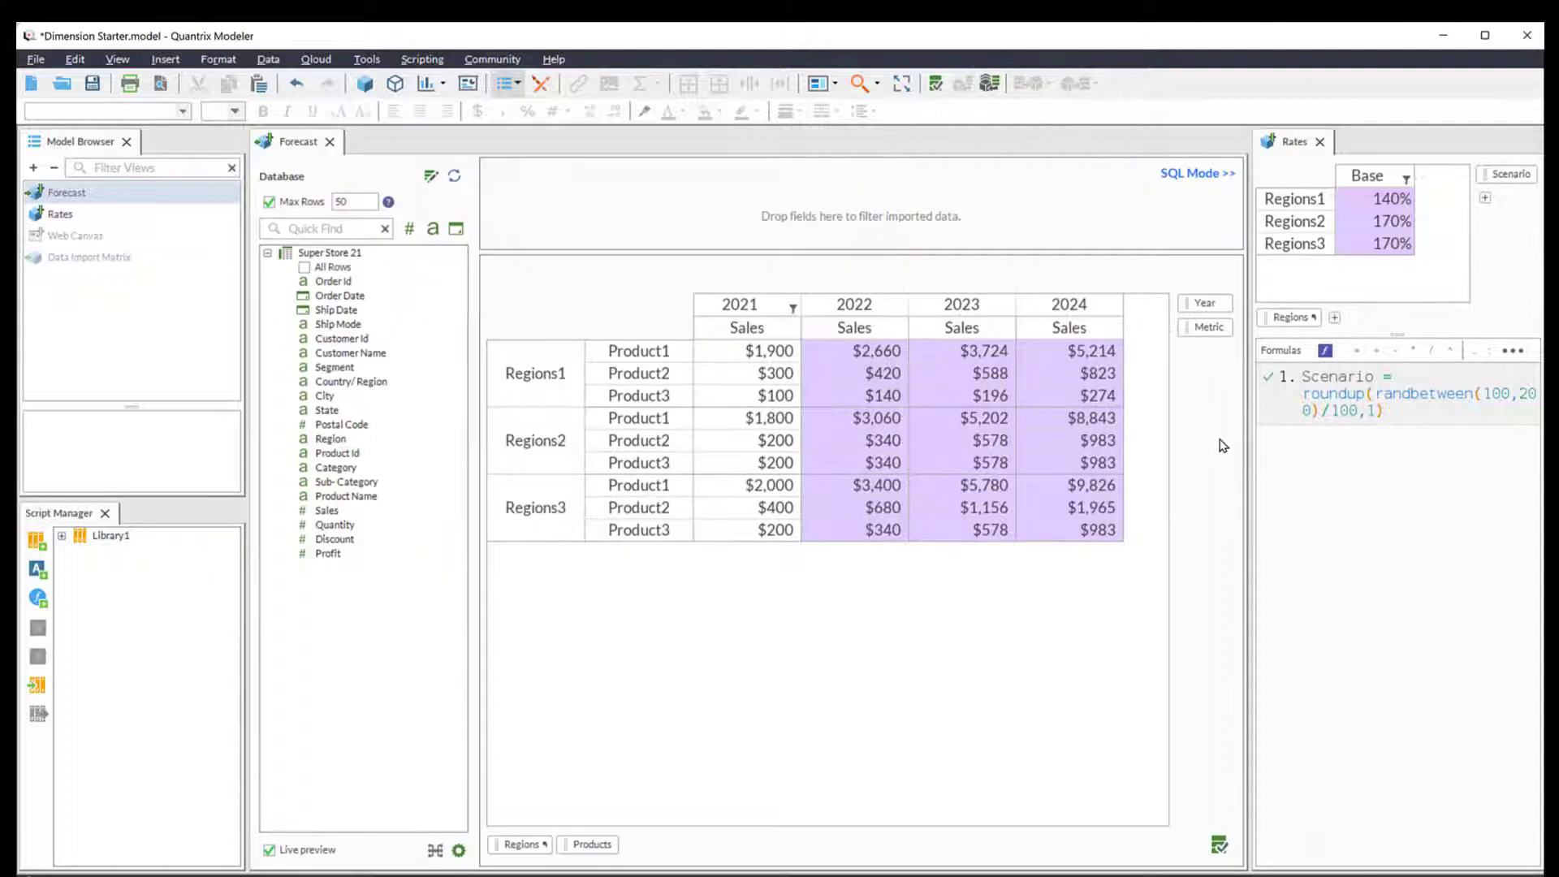
- Link the Products category to the Sub-Category field and the Regions category to the Region field
click(360, 483)
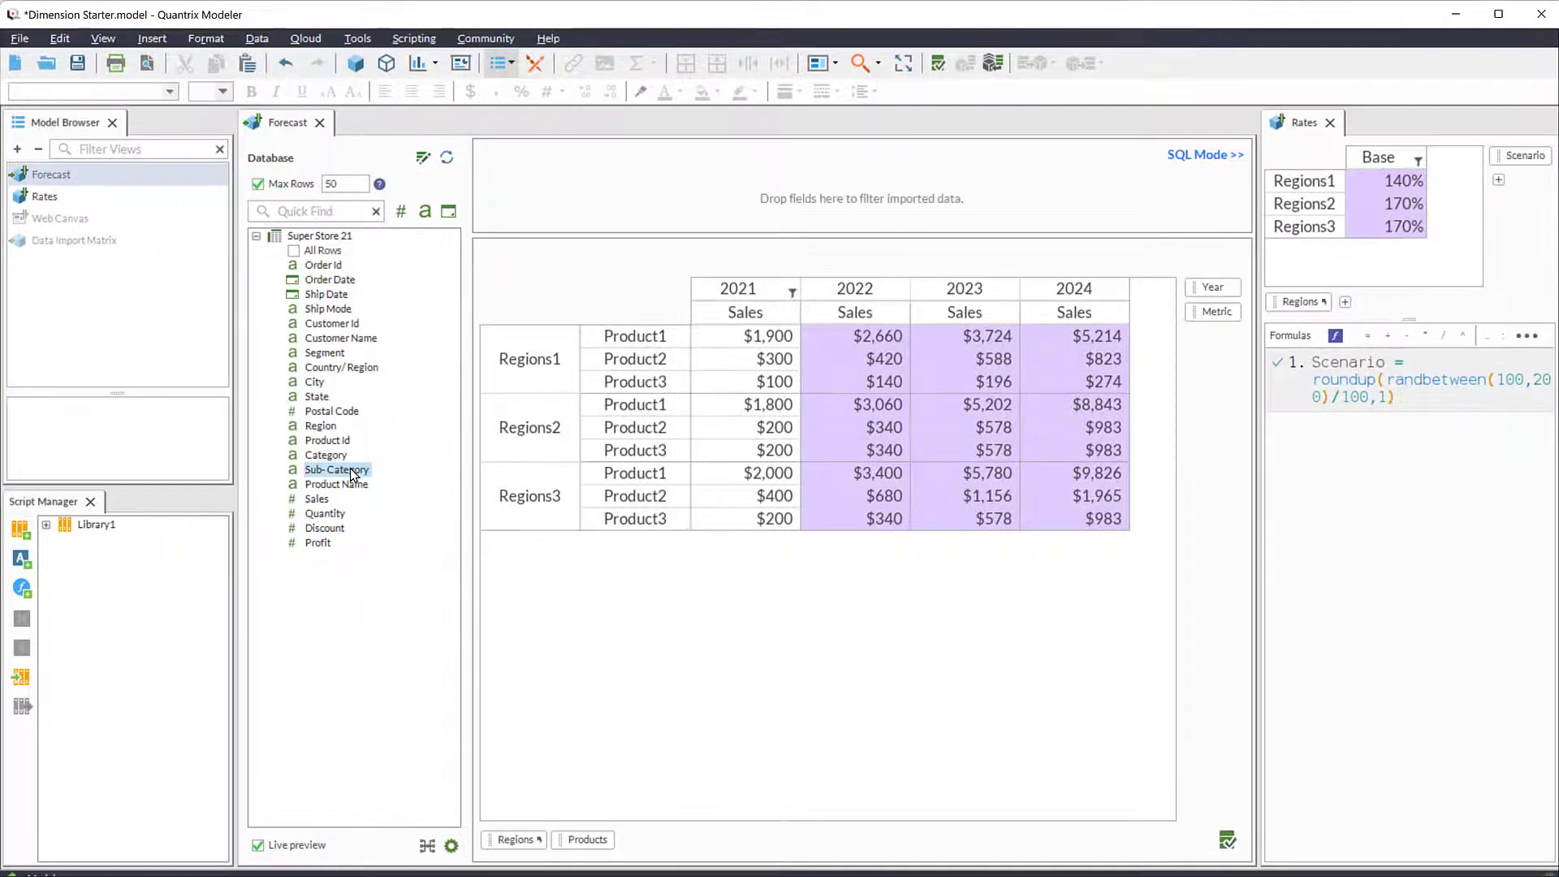
drag(352, 474, 577, 845)
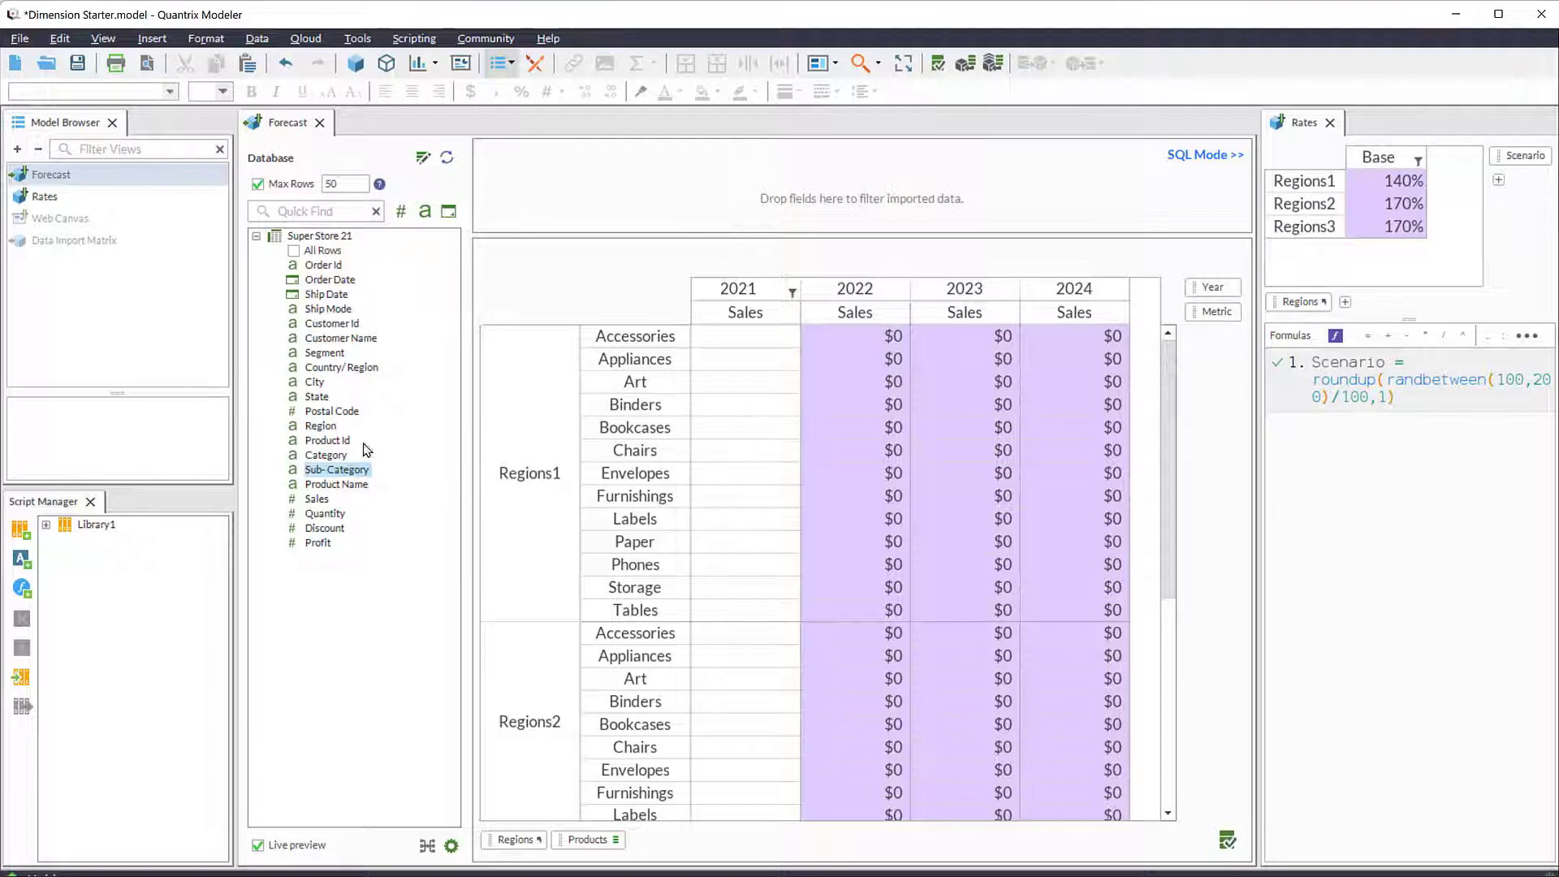
drag(322, 427, 506, 841)
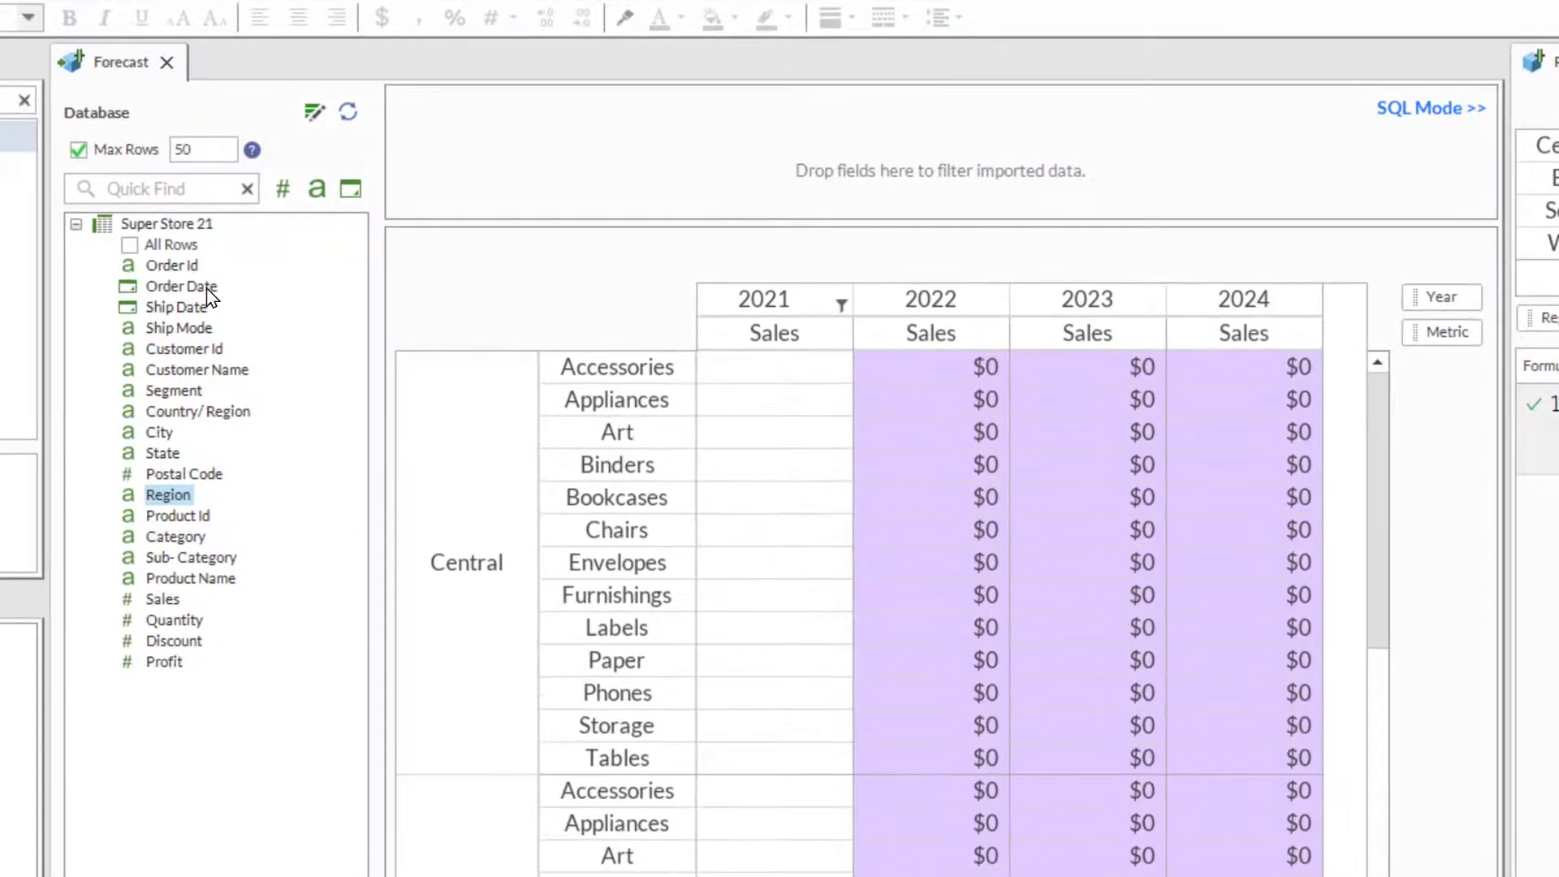
- Add Order Date as an import filter with the Is Not Null condition
drag(209, 294, 564, 197)
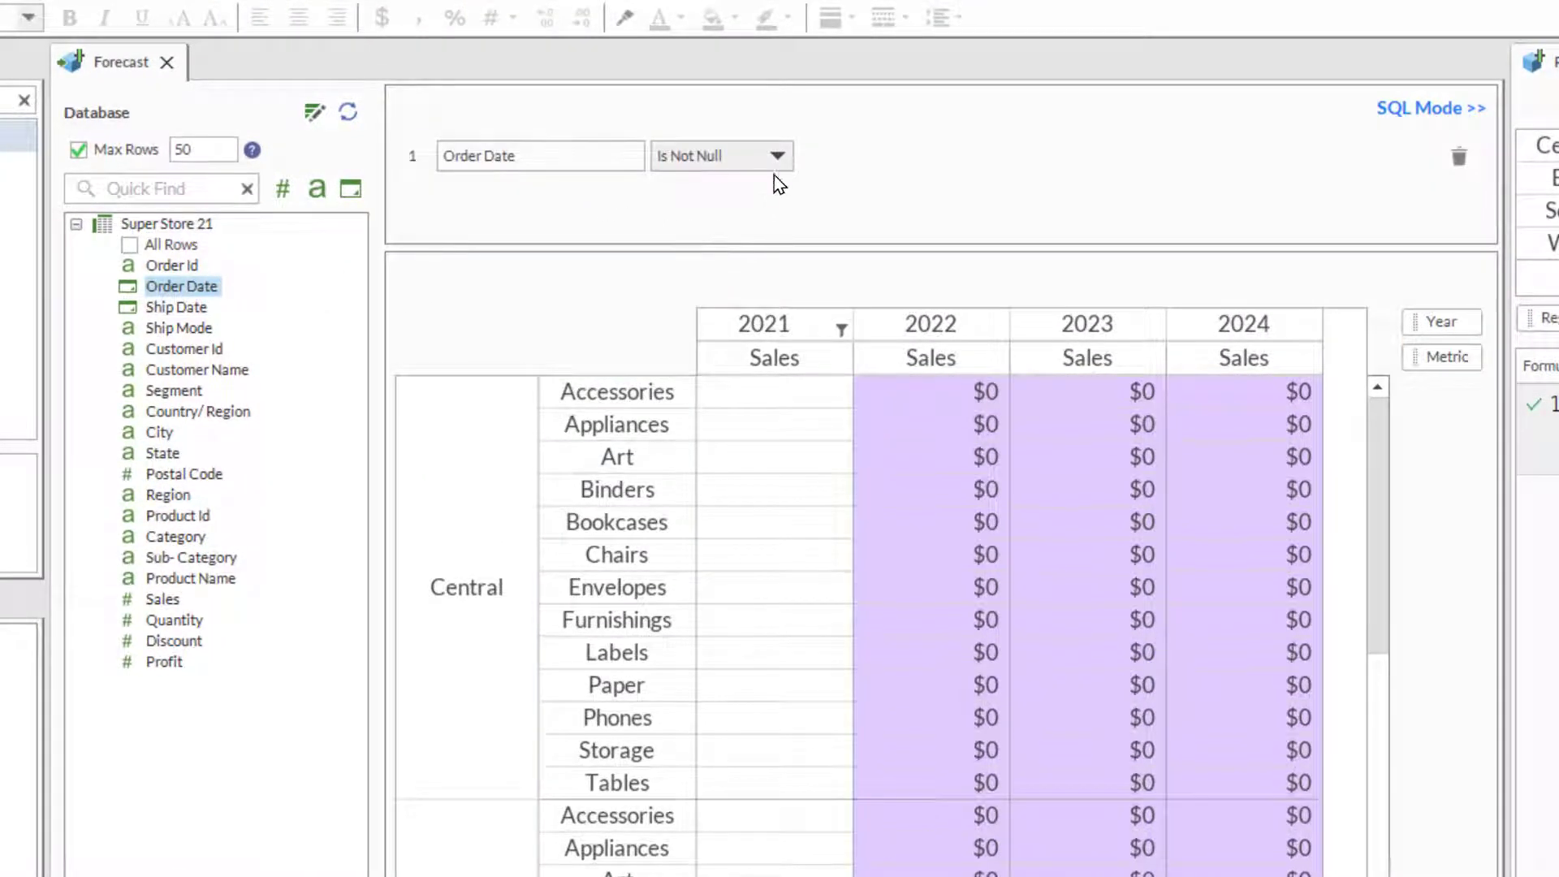
click(778, 152)
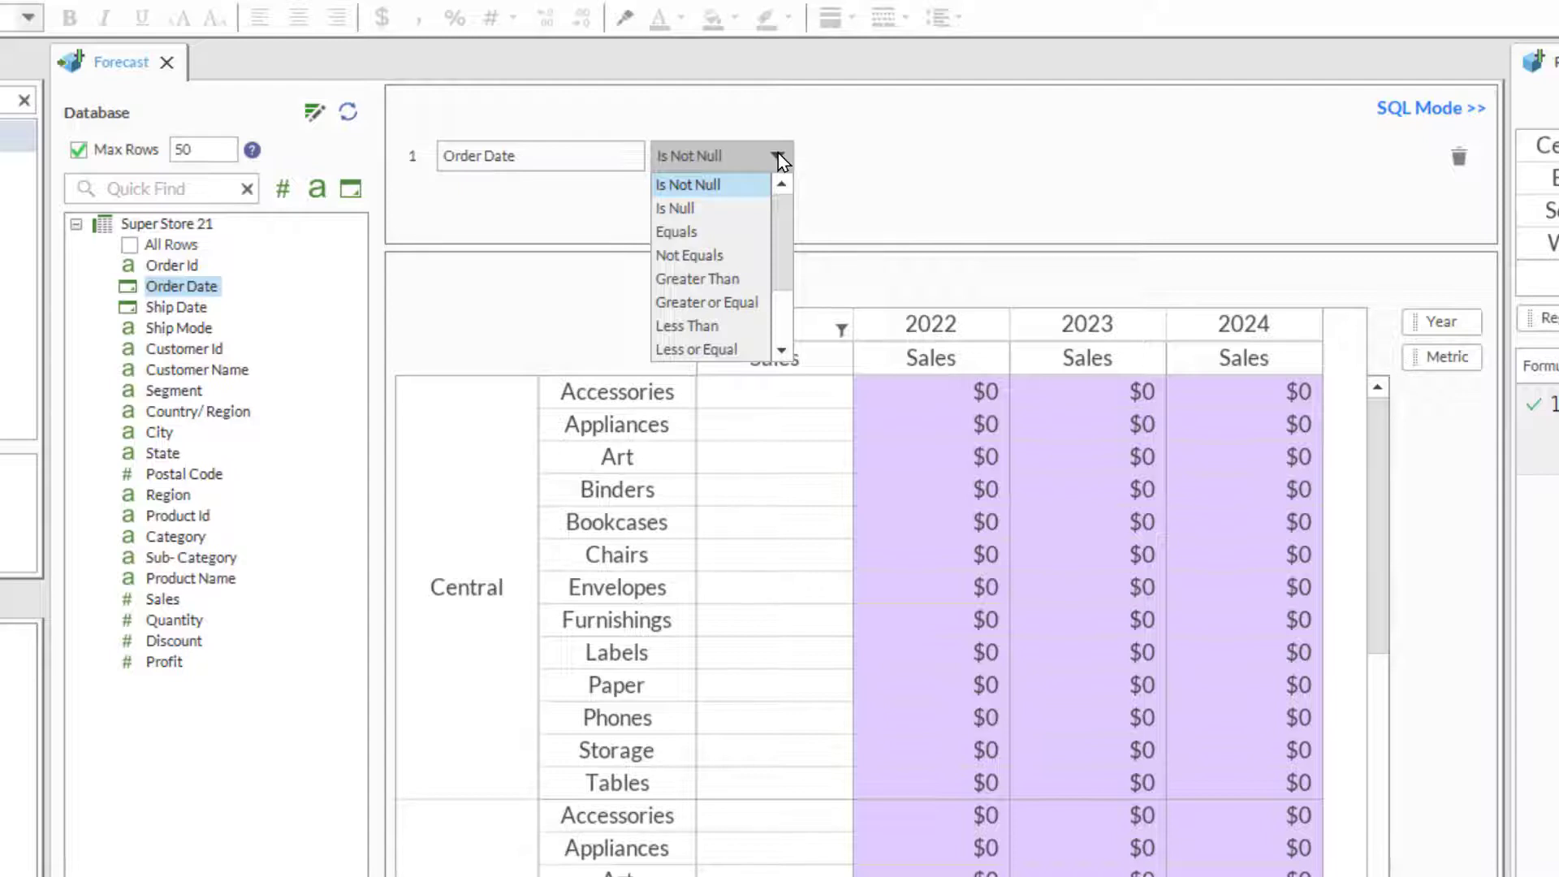
click(778, 152)
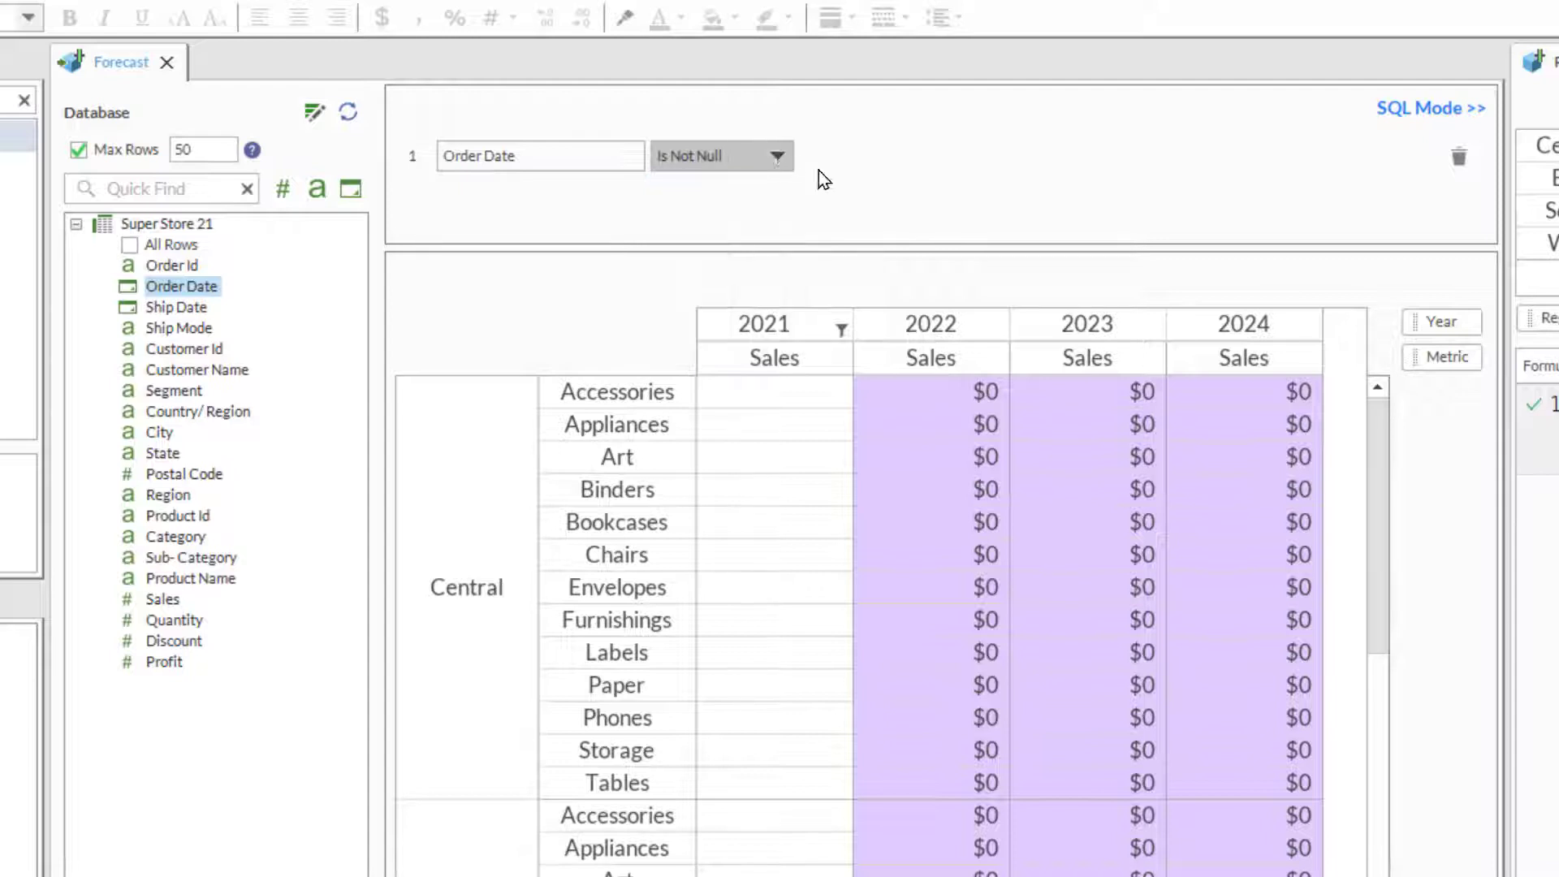
- Rewrite the import filter in SQL mode as WHERE year("Order Date") =2021 and apply it
click(1429, 110)
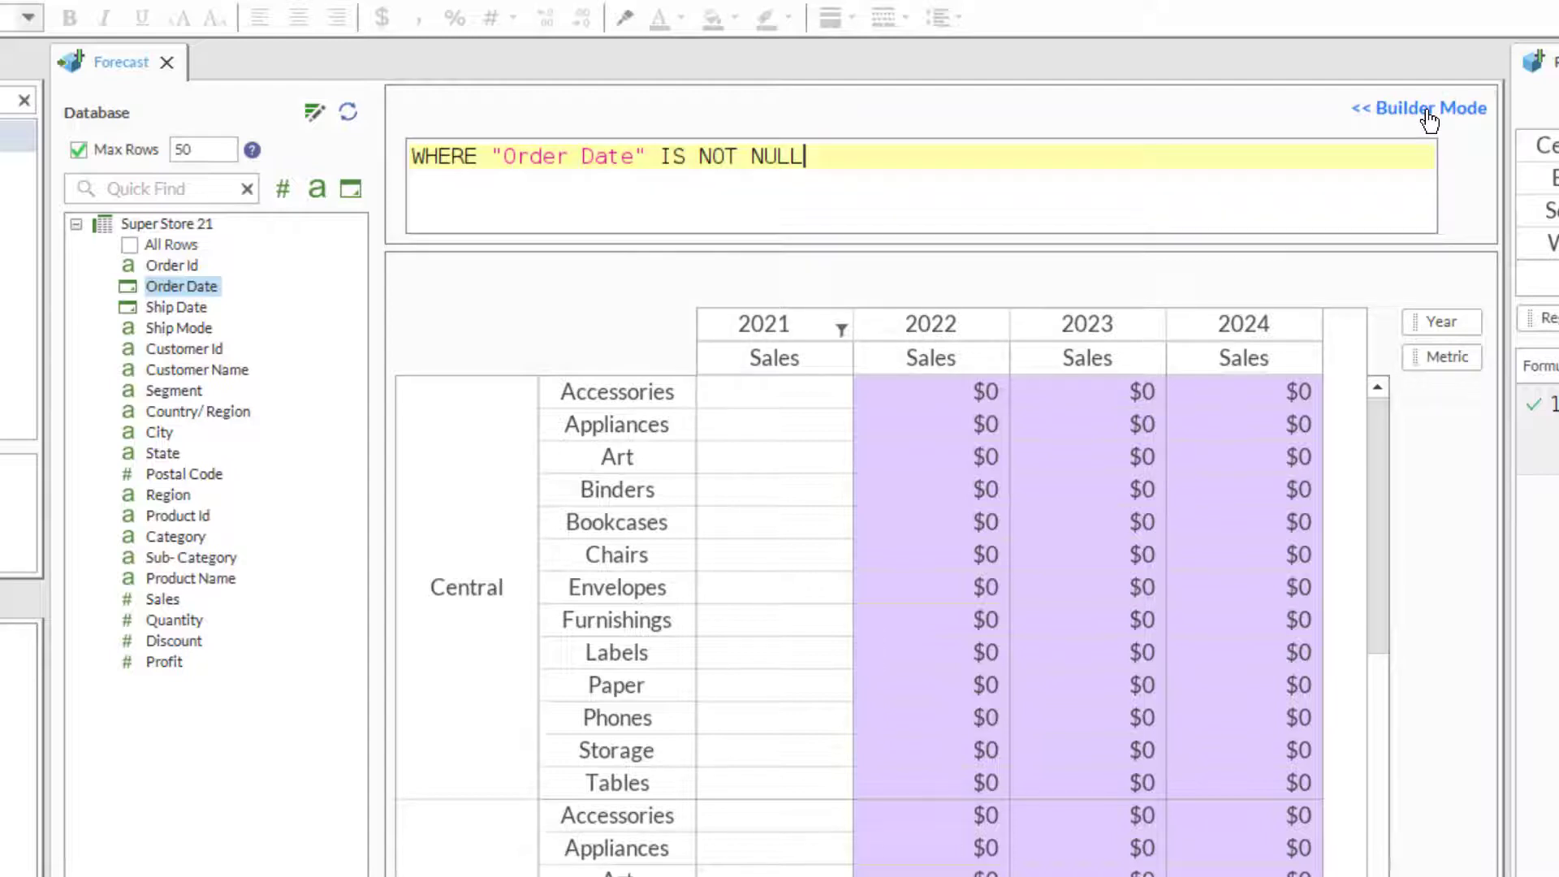
click(494, 154)
text(year()
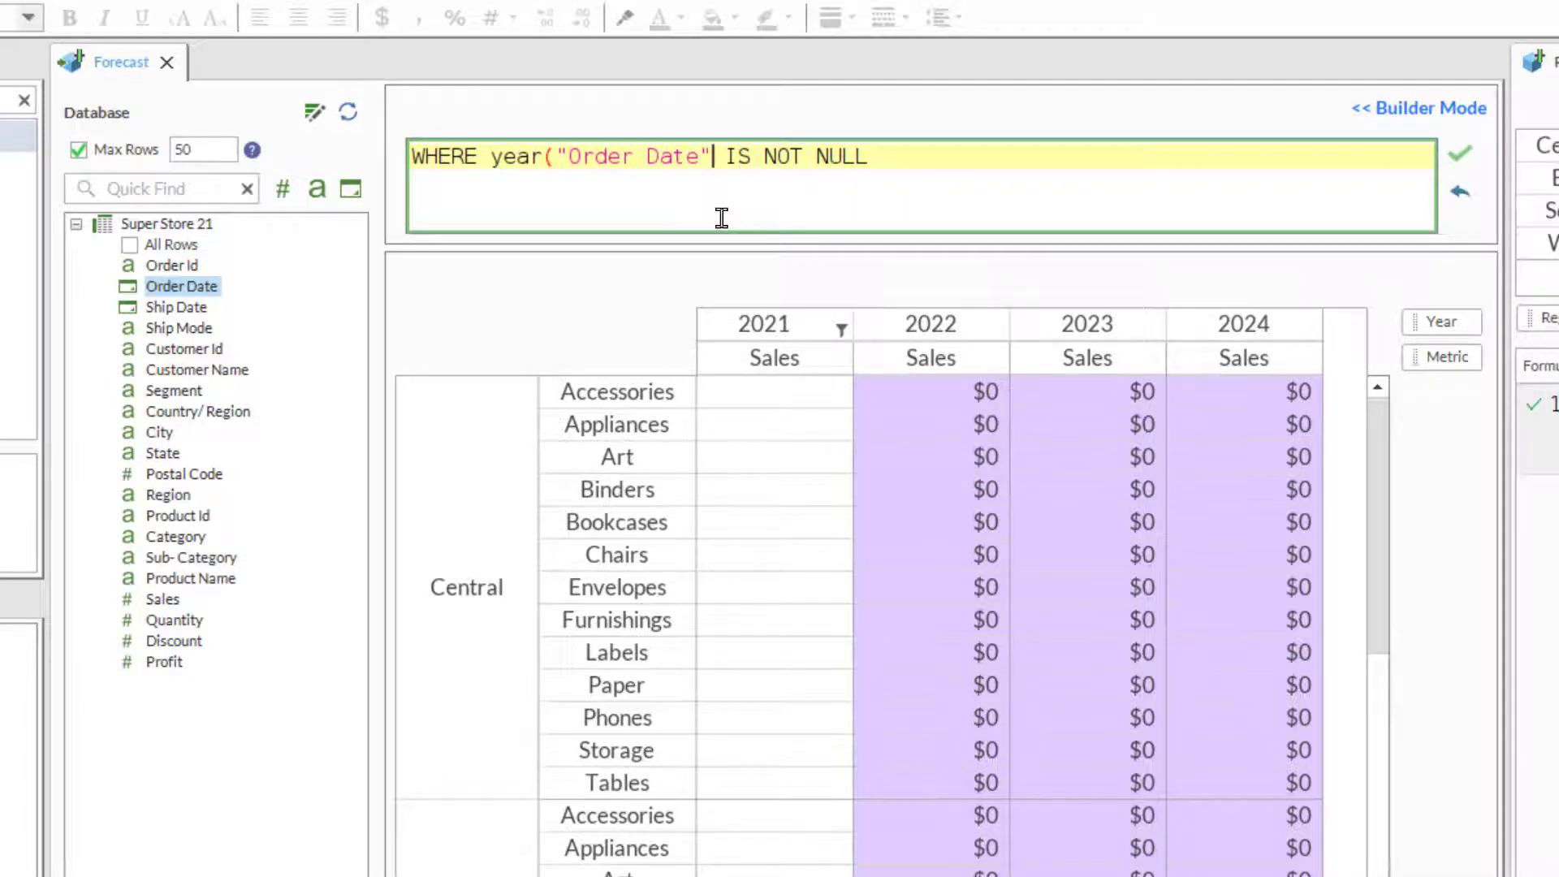
text())
drag(740, 159, 918, 164)
text(=2021)
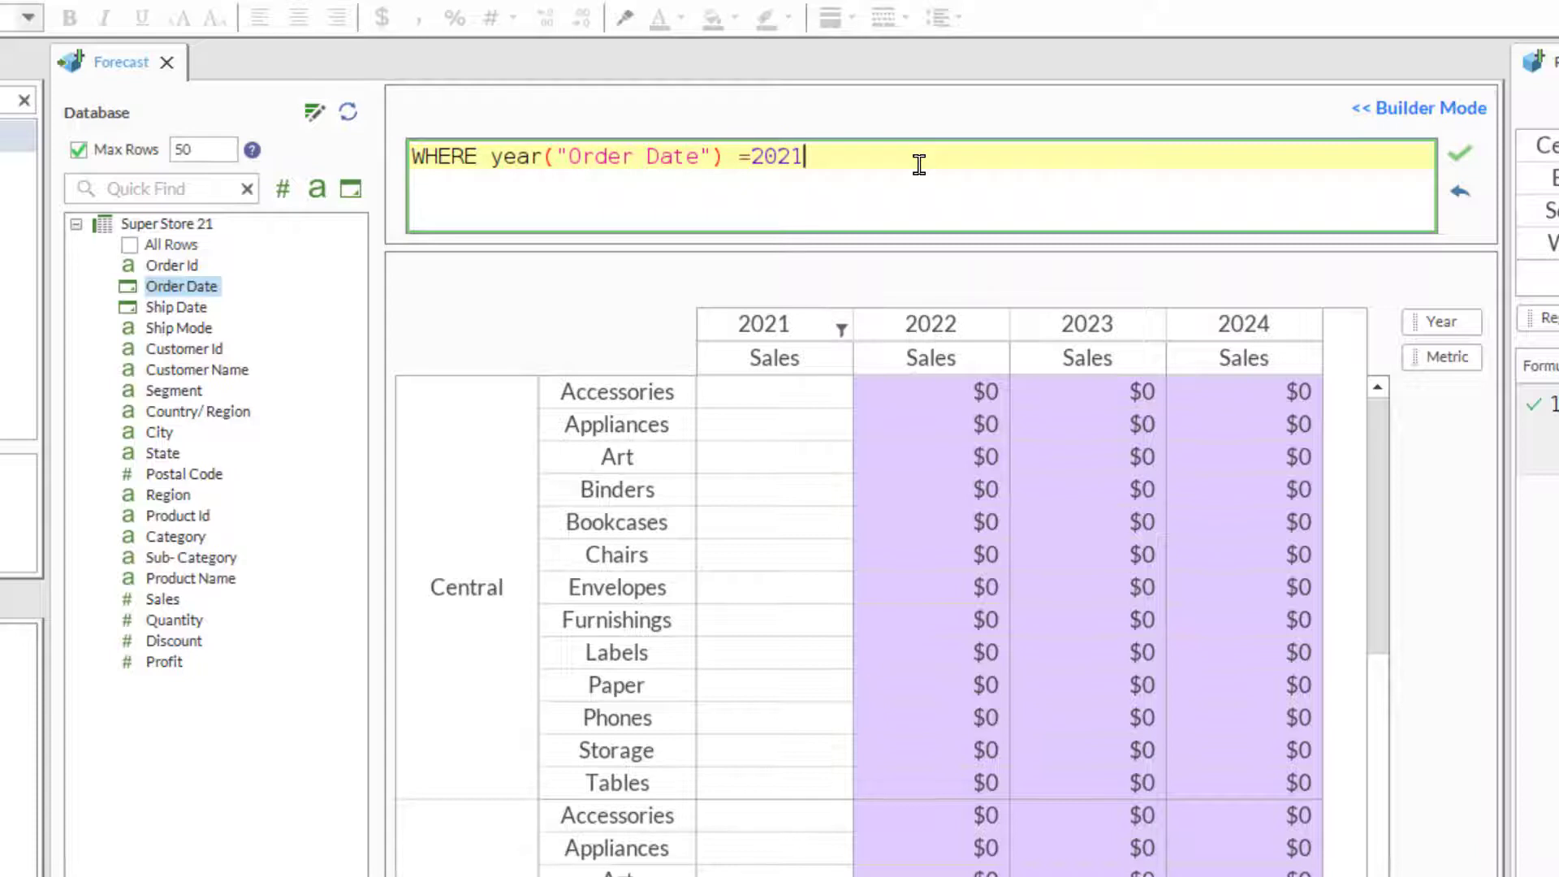
click(1460, 156)
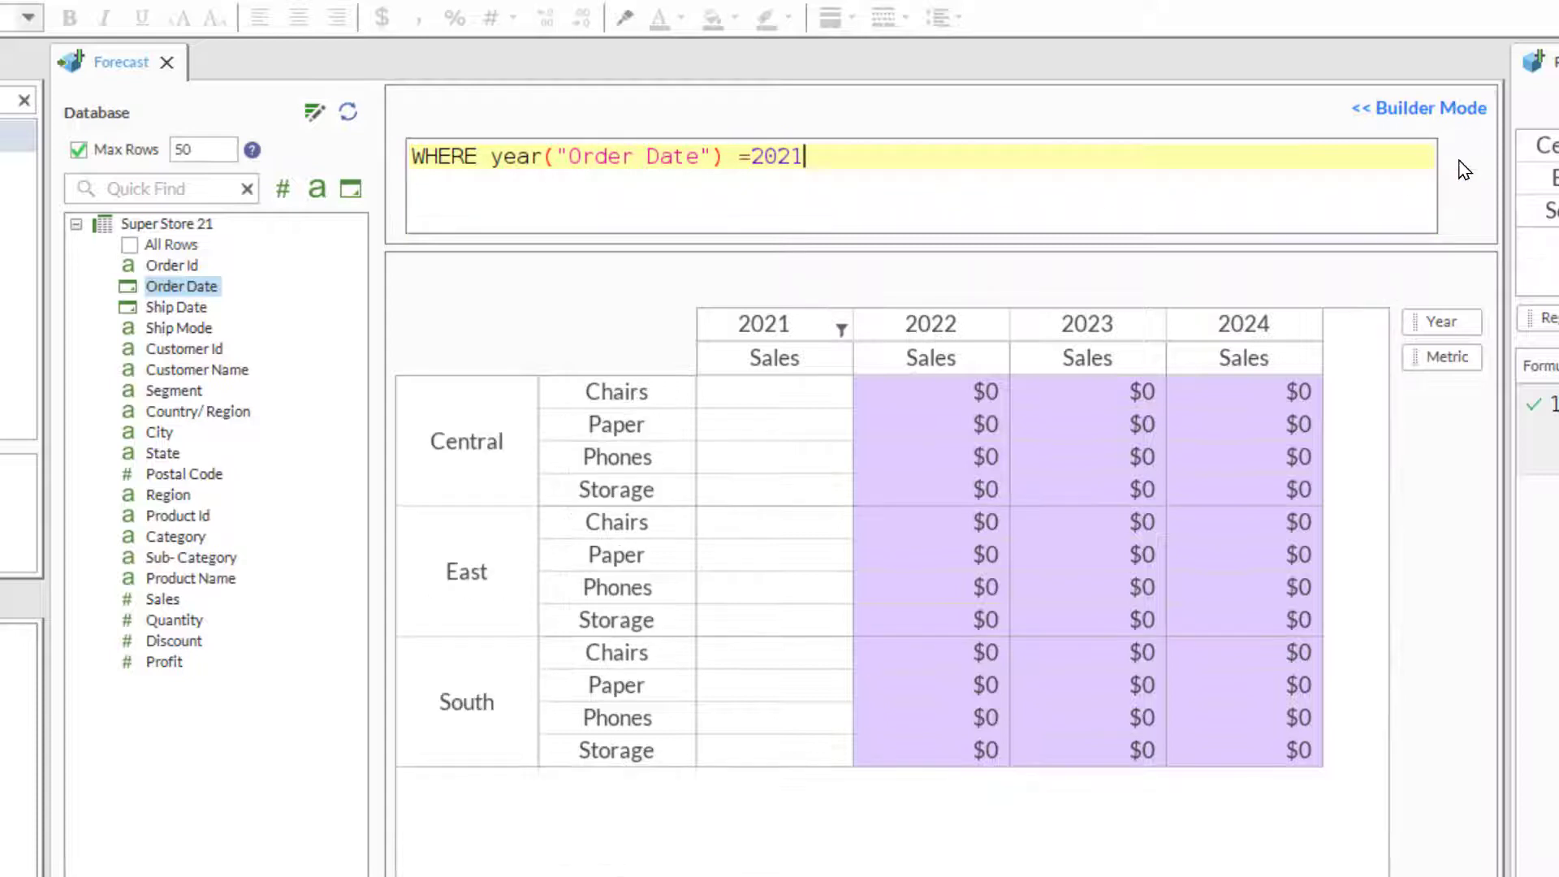
- Add the Sales and Profit fields as matrix data, using Metric as the data category and 2021 as the Year item
click(151, 665)
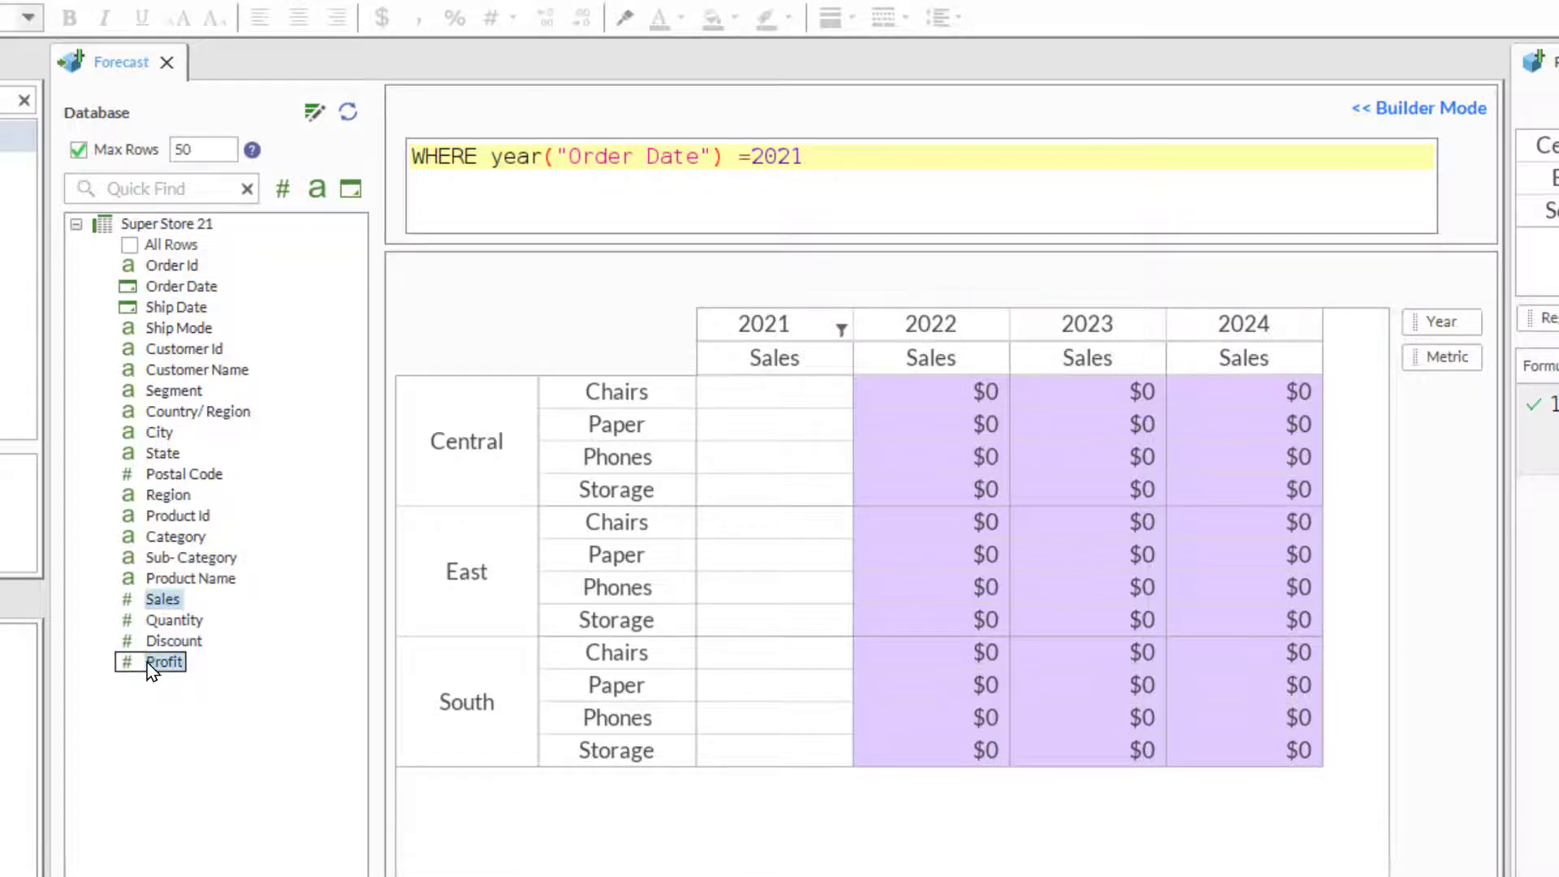
drag(151, 667, 822, 609)
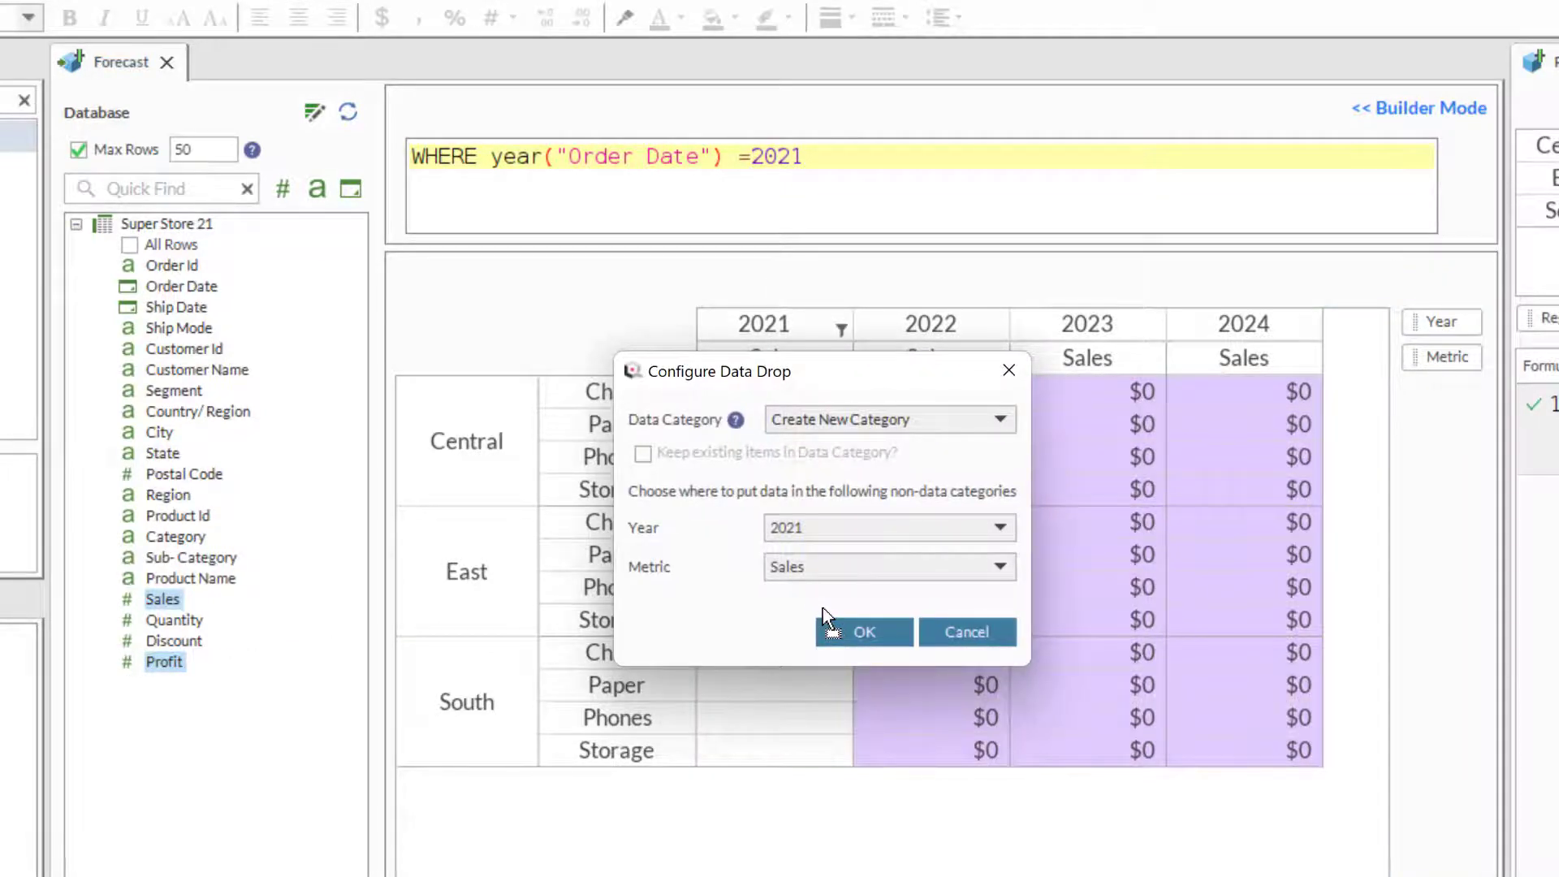
click(1007, 426)
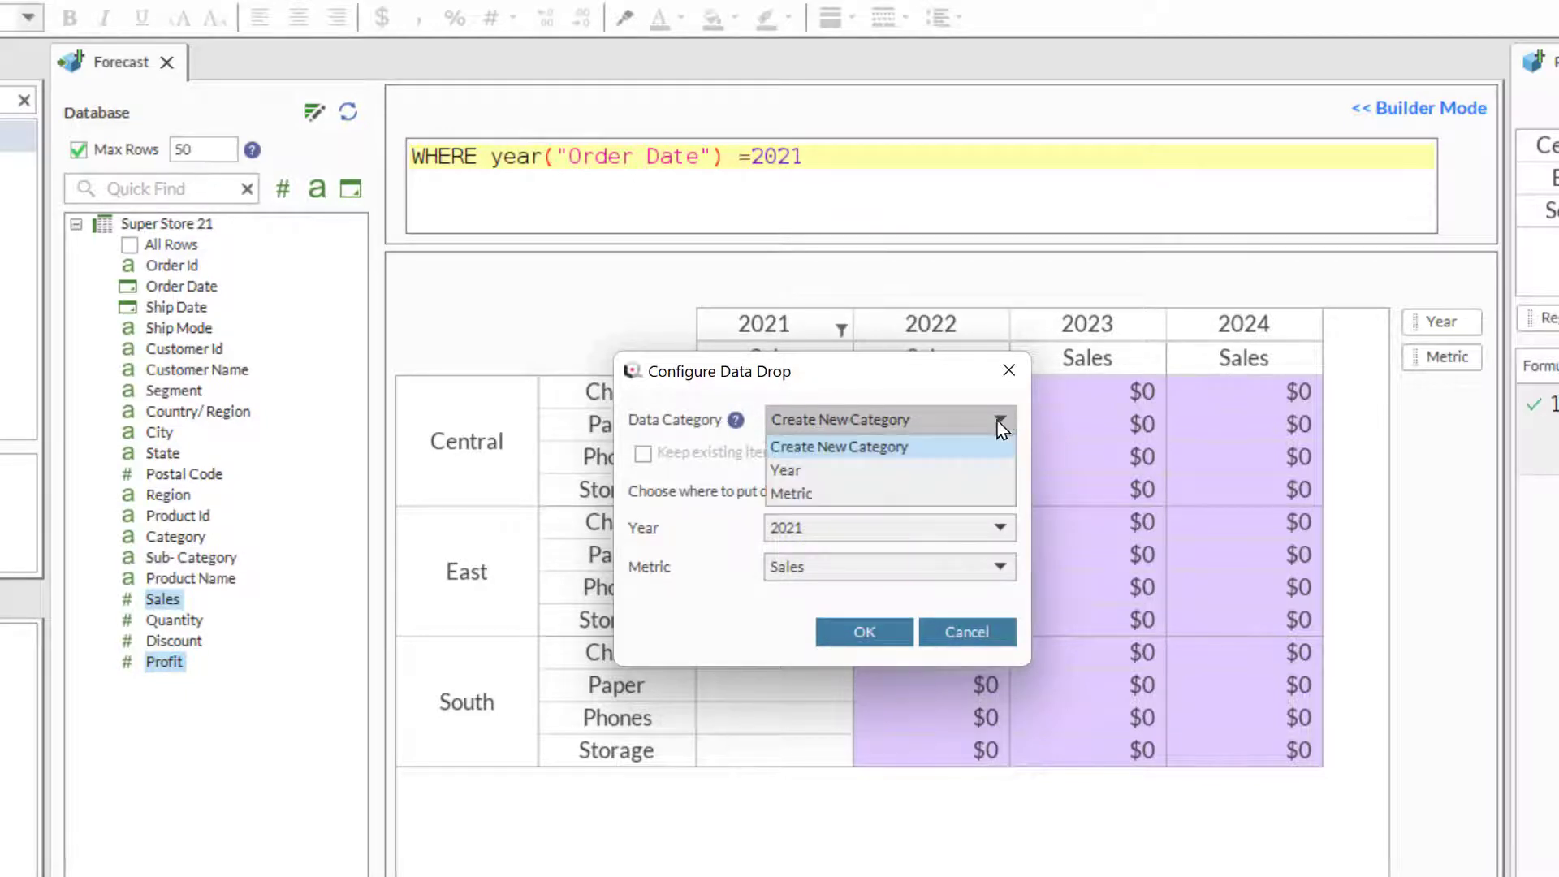
click(905, 494)
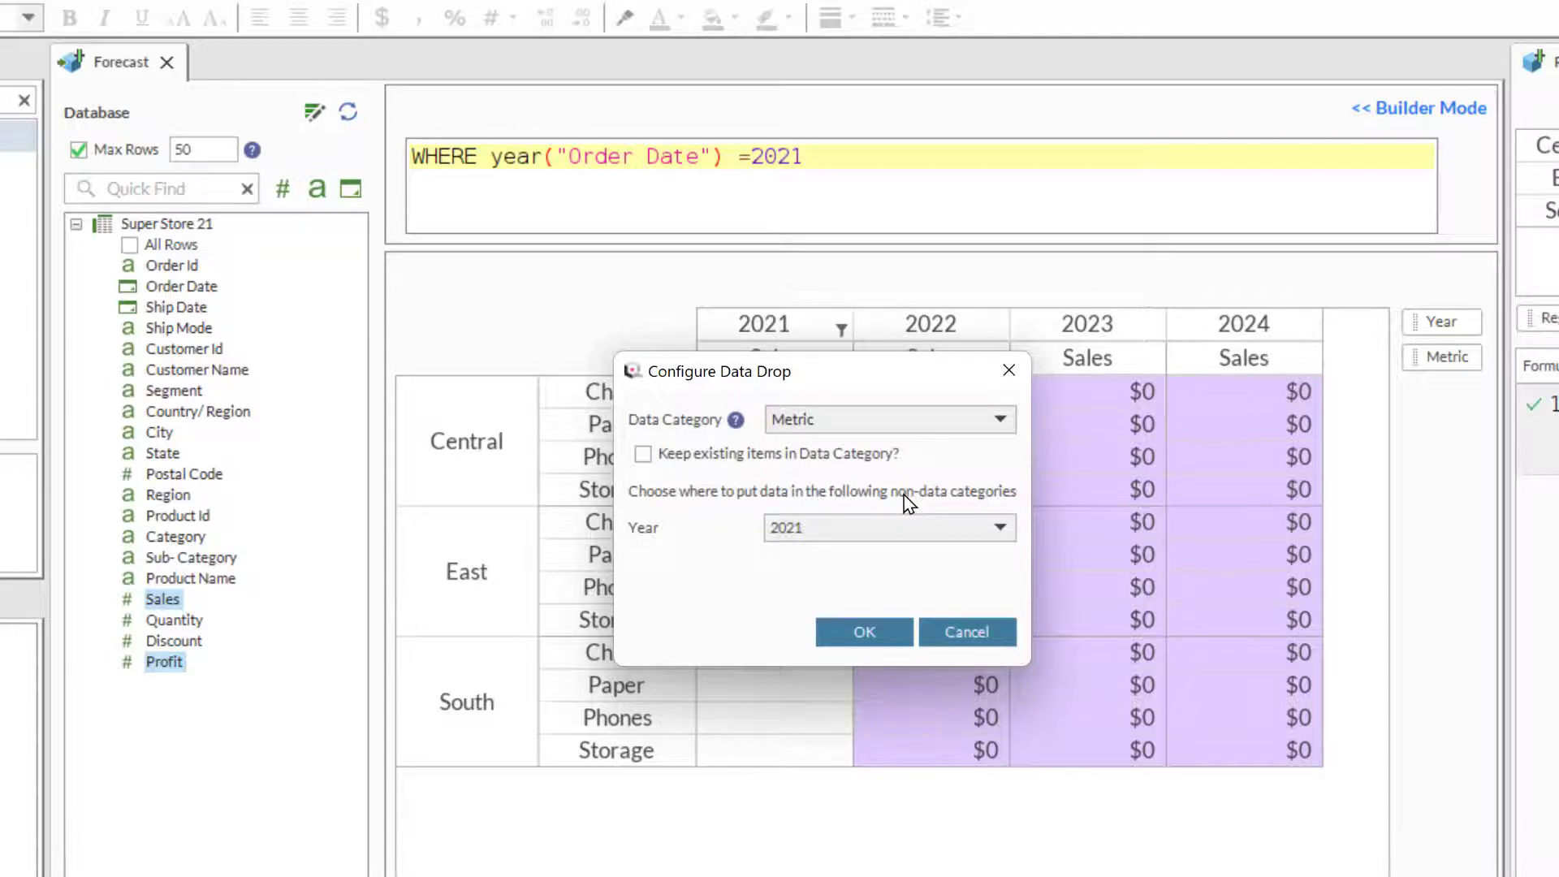
click(934, 528)
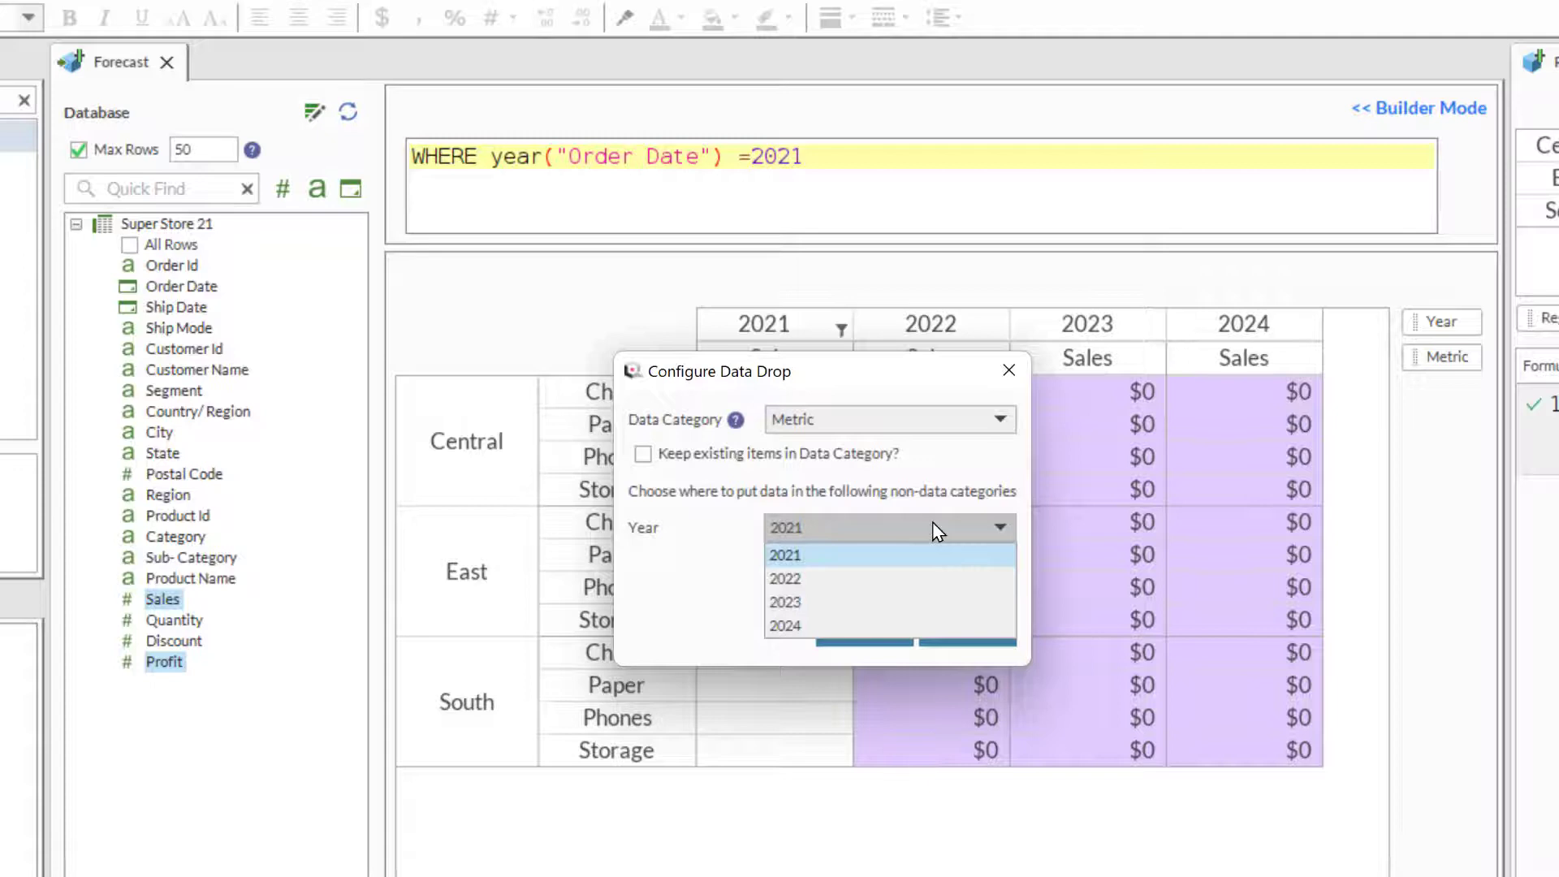
click(932, 523)
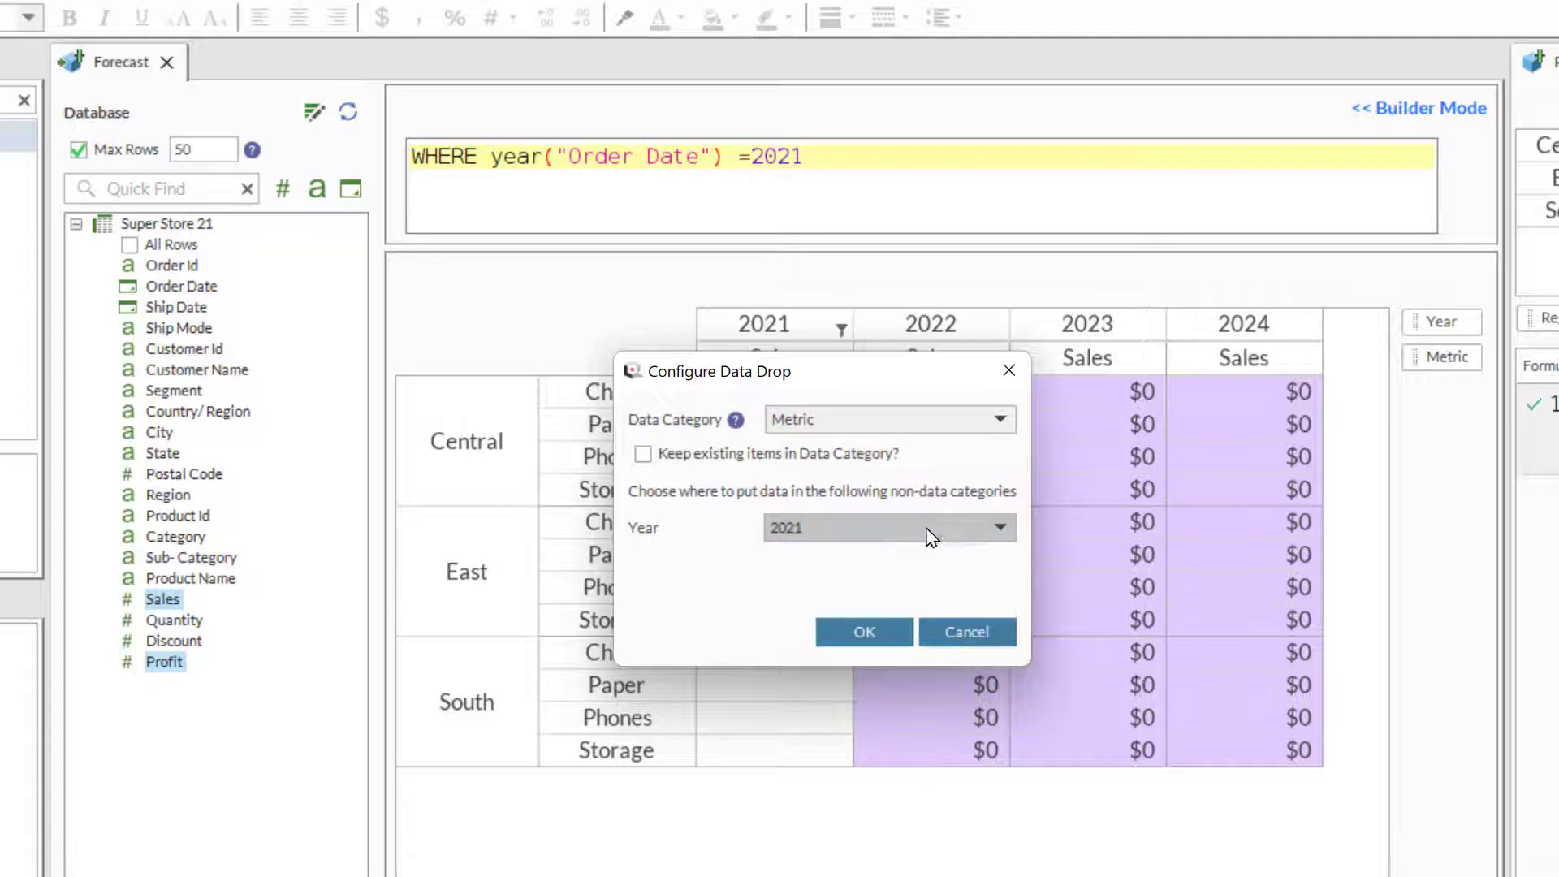
click(889, 637)
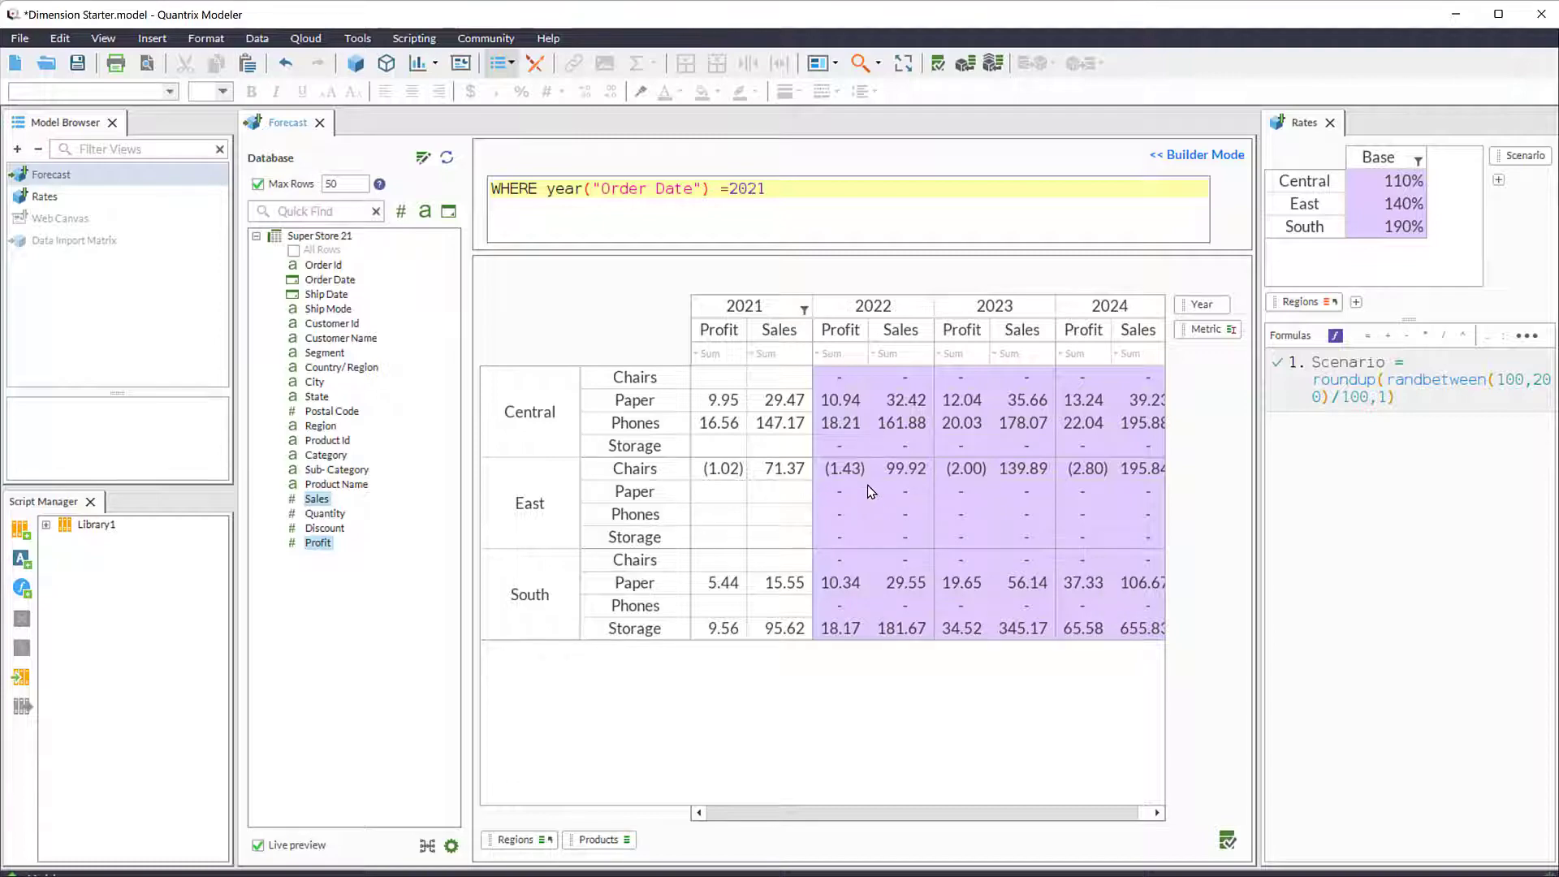
- Remove the maximum row limit from the import and look through the full set of regions and sub-categories
click(258, 184)
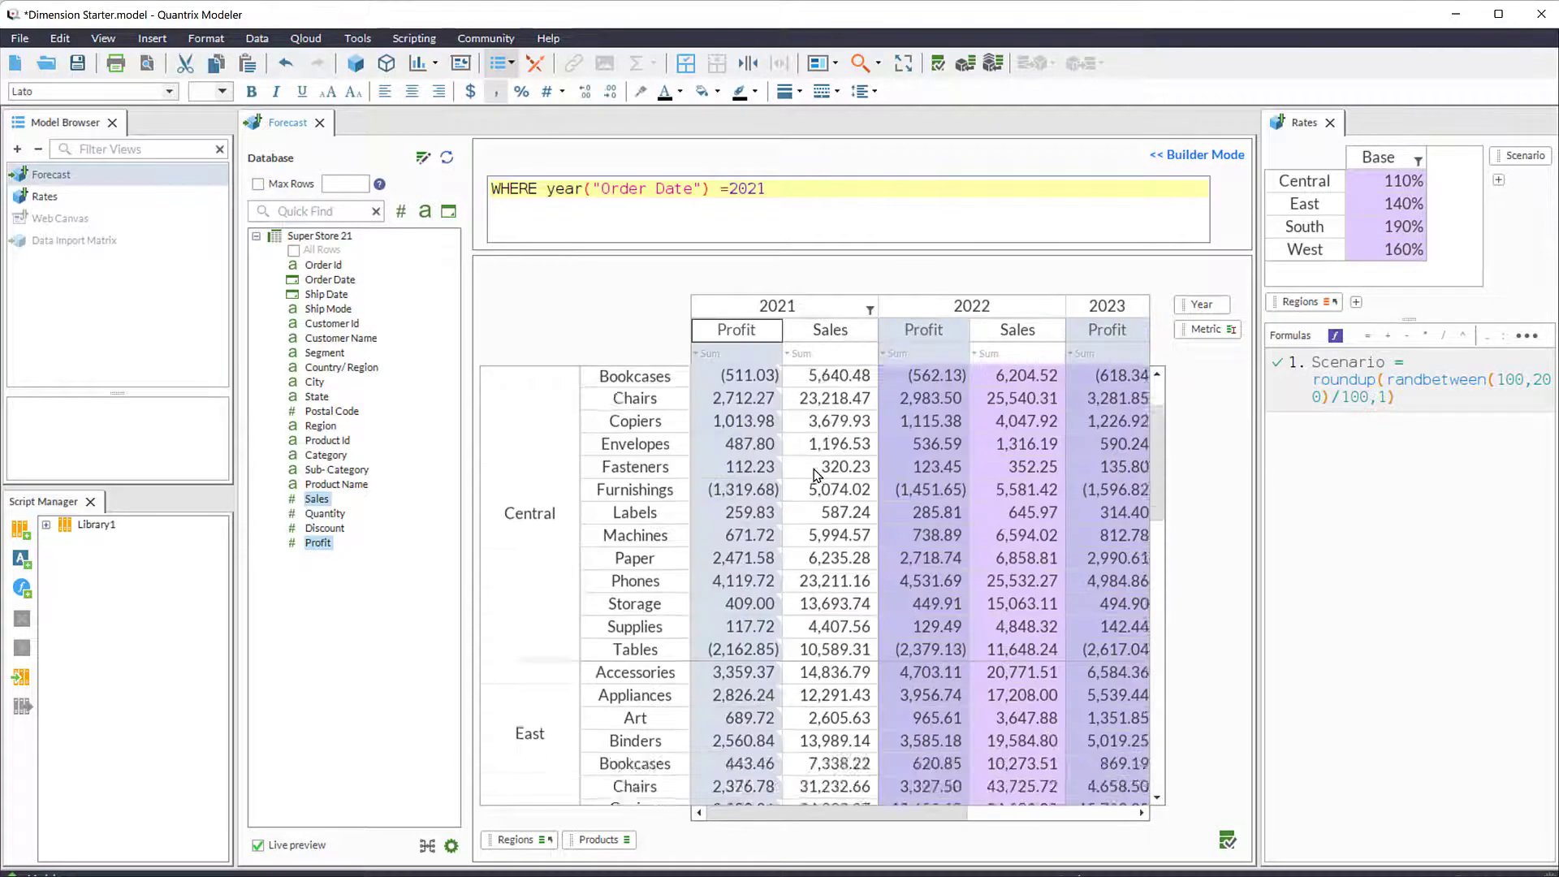
scroll(816, 476, down, 15)
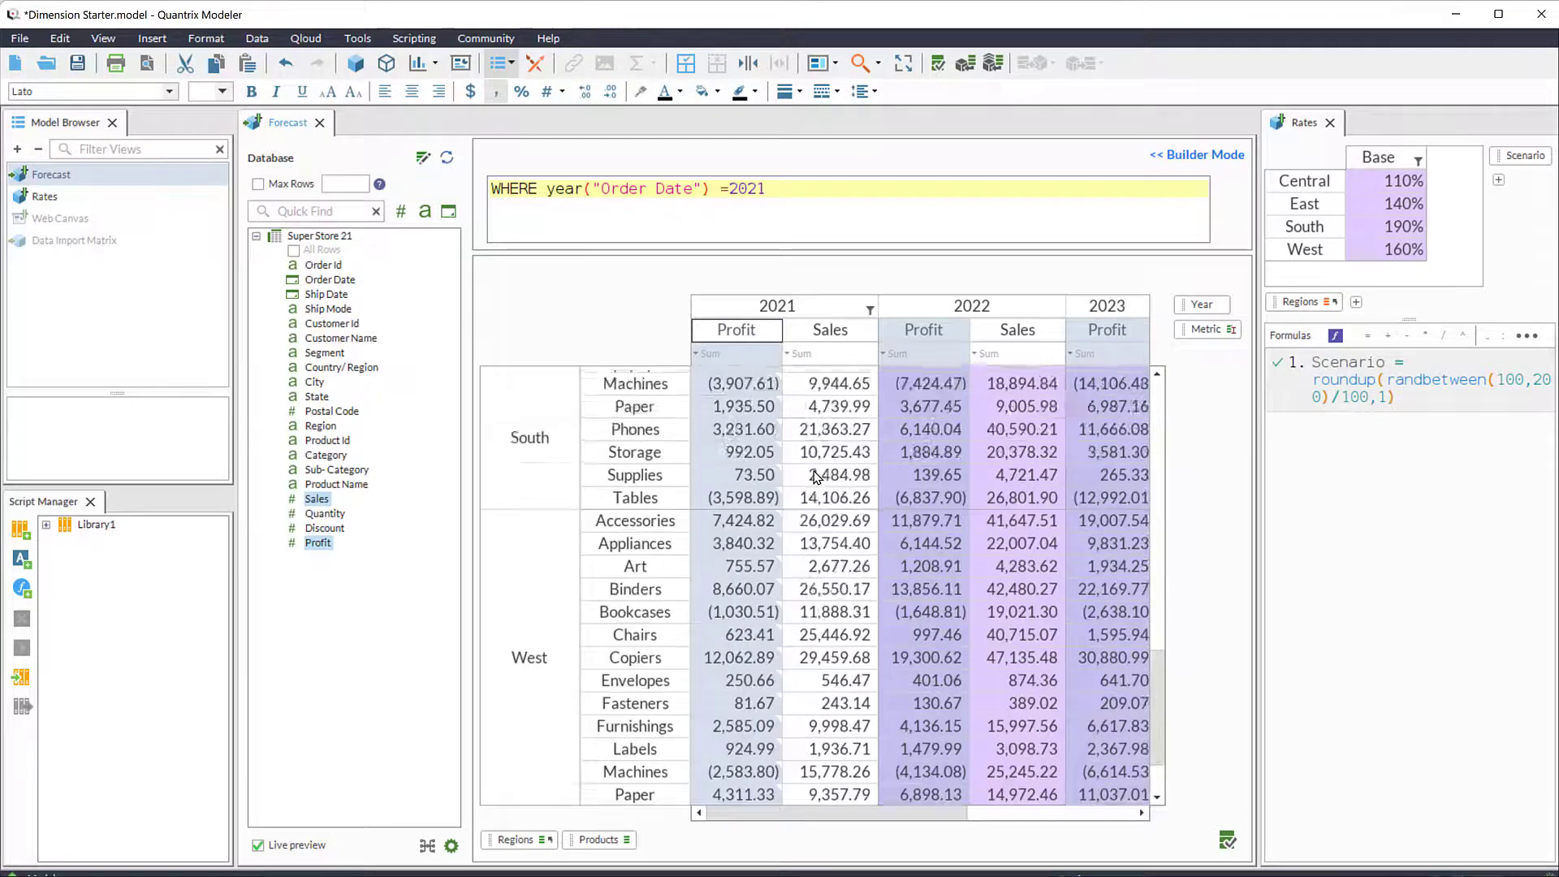
scroll(816, 475, up, 15)
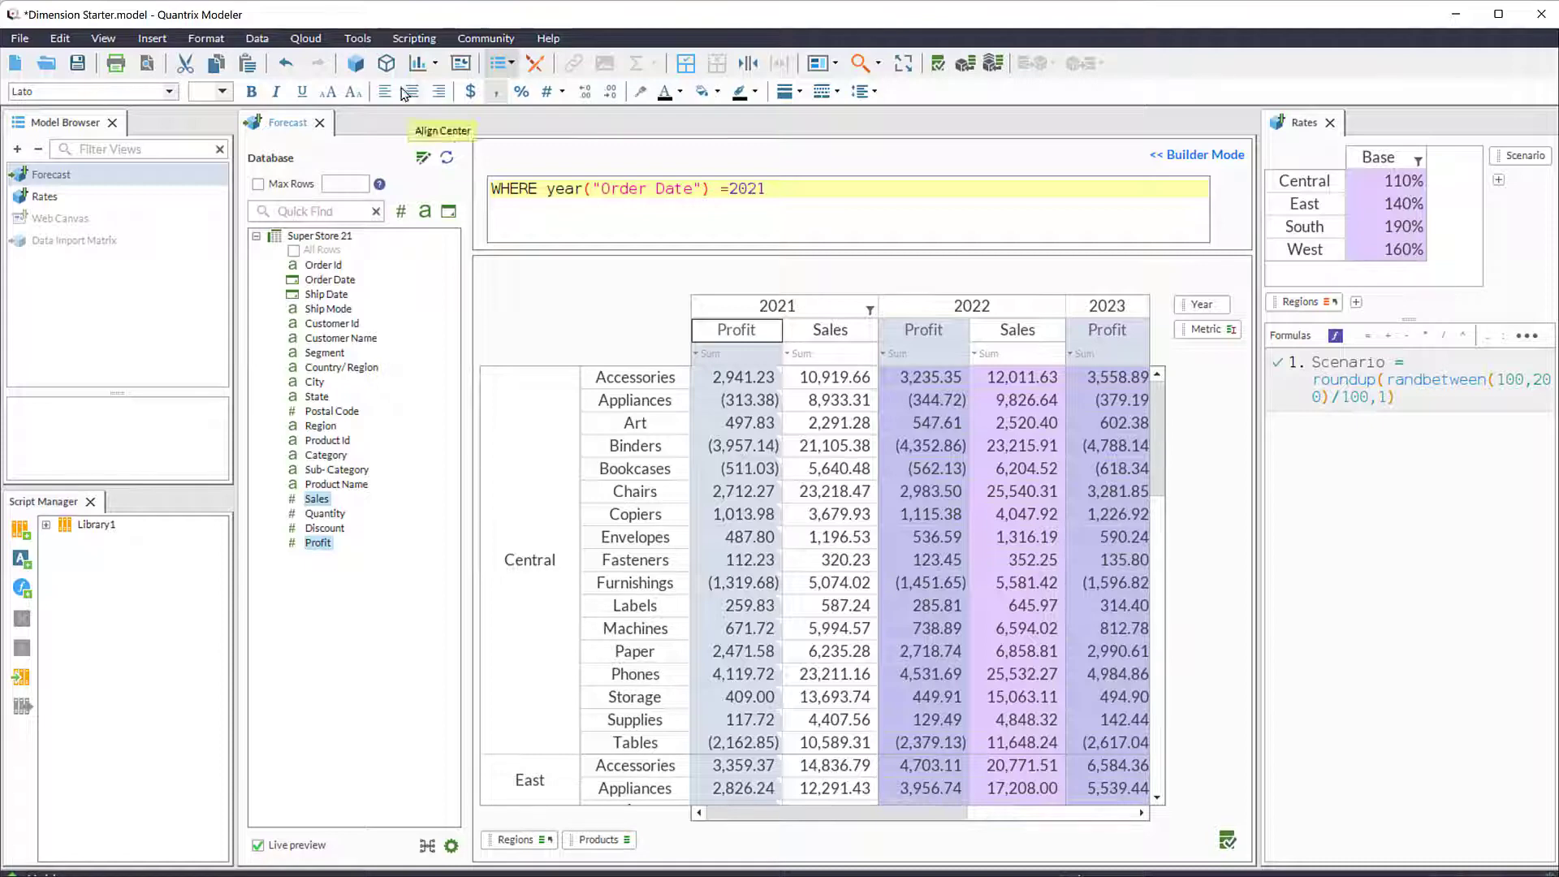
- Review the Data Import settings in the program options and leave them without saving
click(357, 39)
click(398, 258)
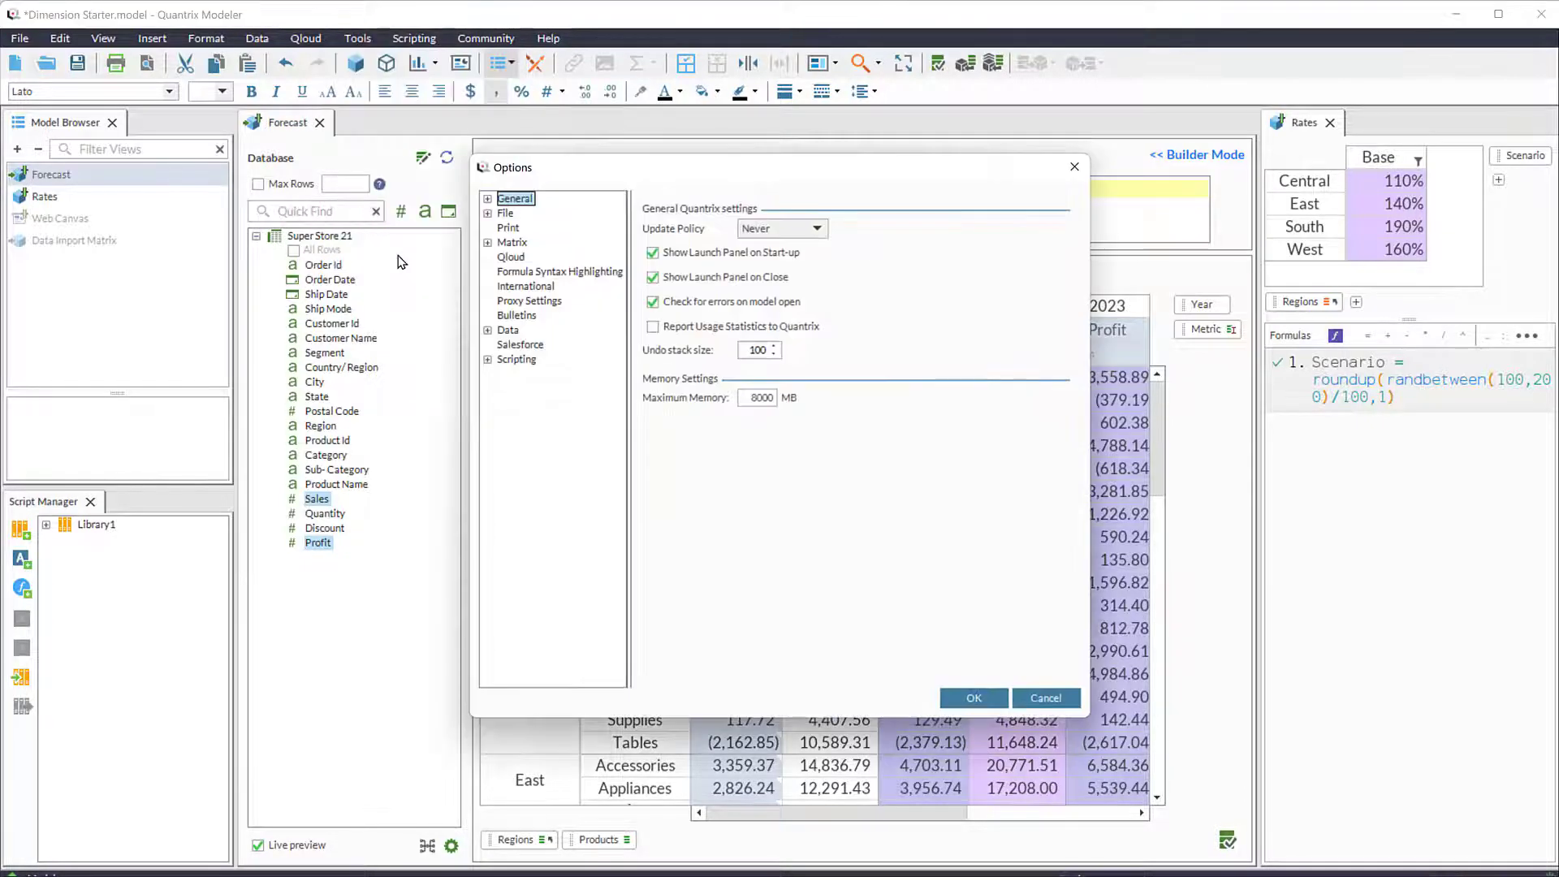
click(487, 332)
click(537, 375)
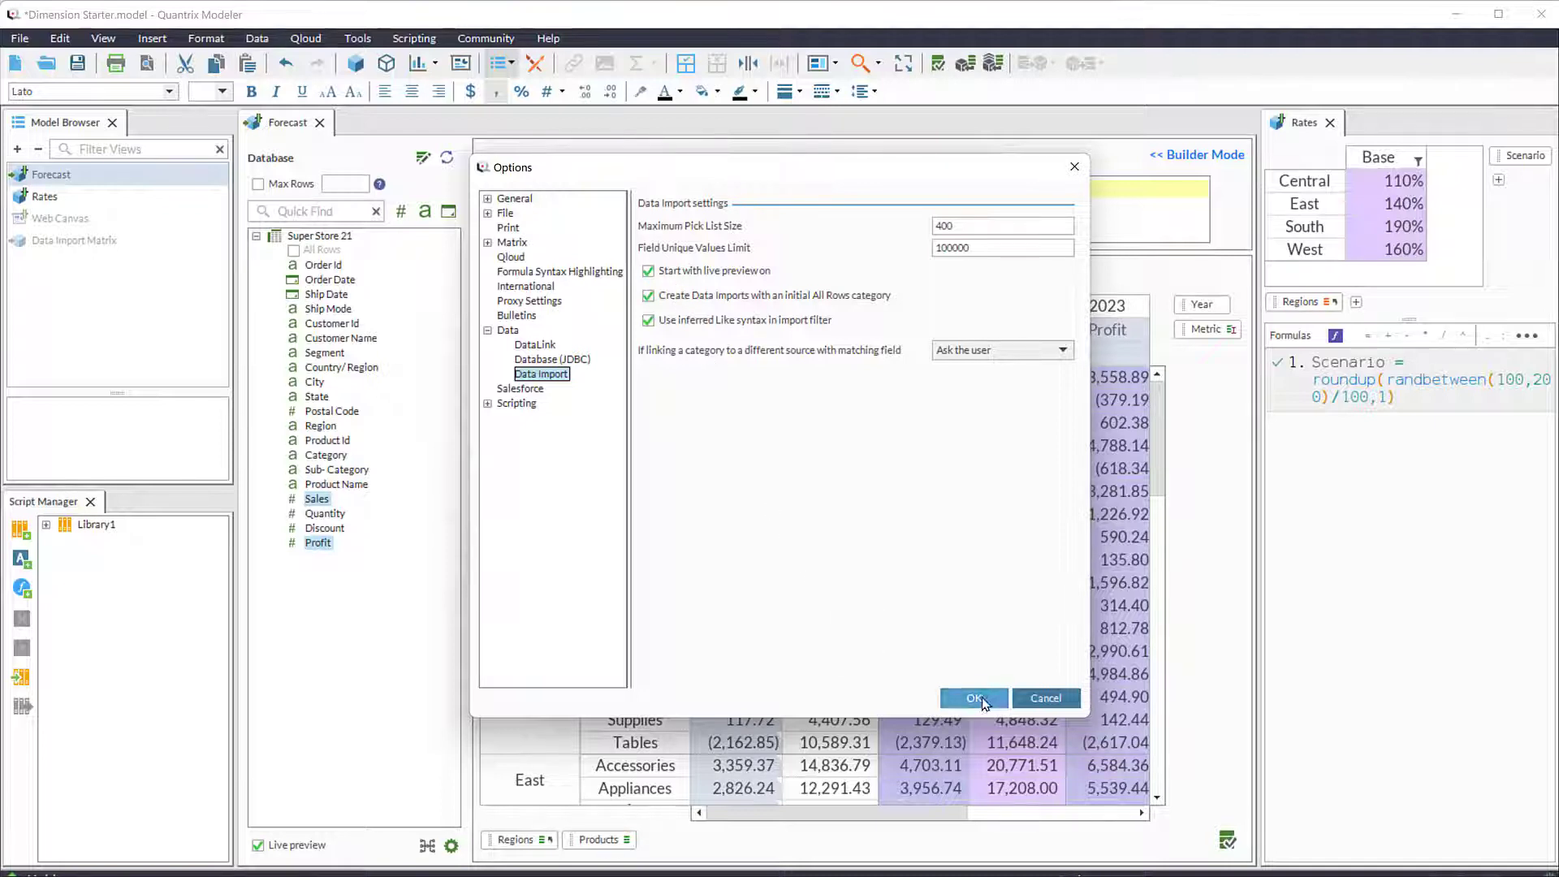
click(1029, 702)
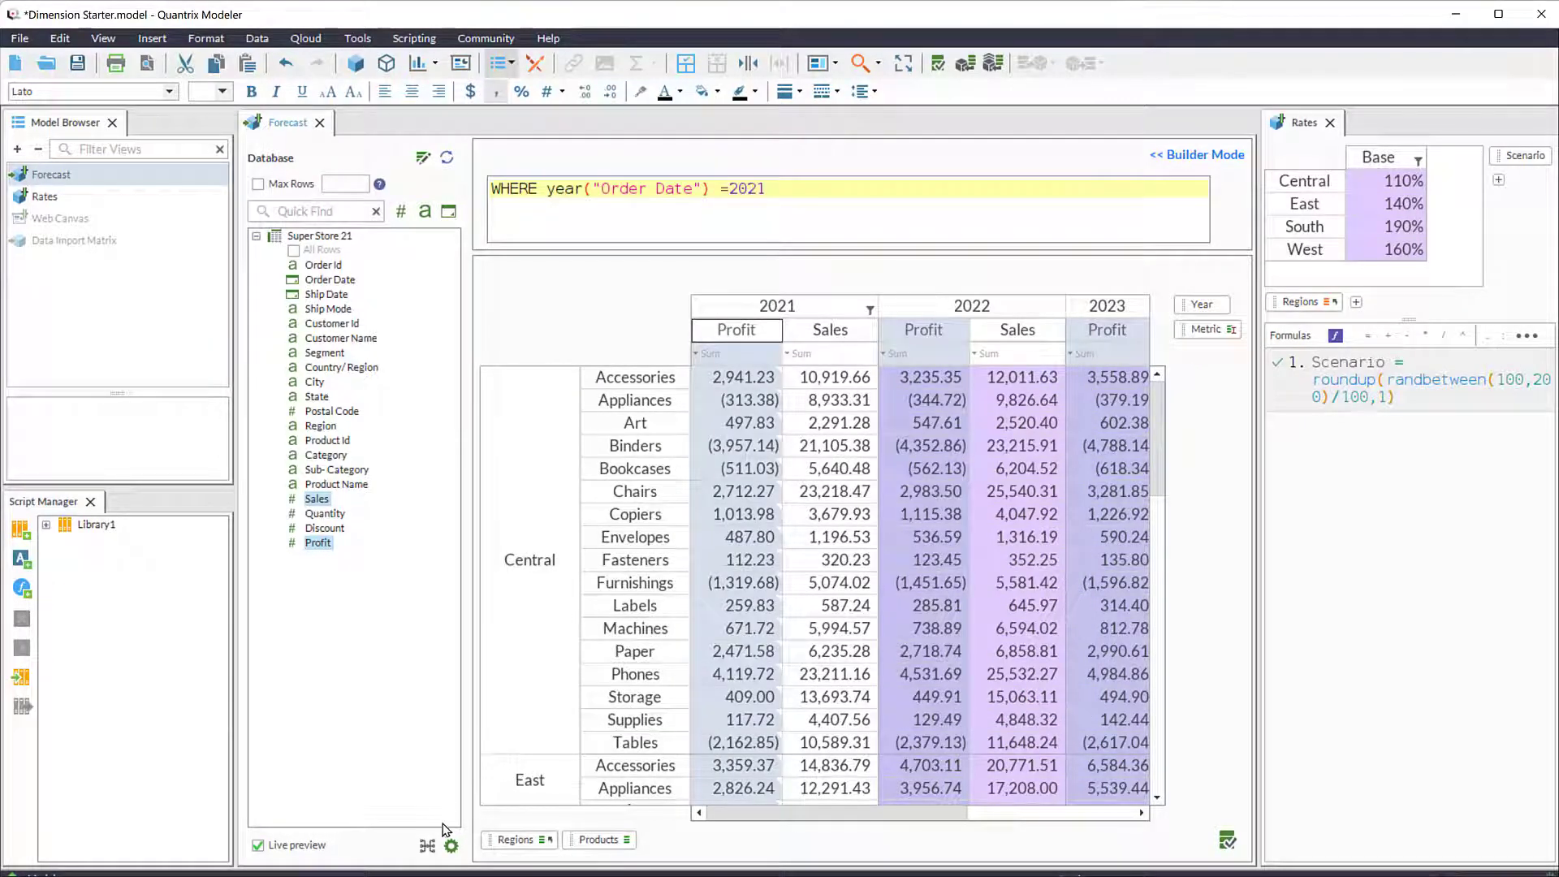
- Apply the matrix import configuration with Regions defined from Region and Products from Sub-Category, and exit import editing
click(427, 846)
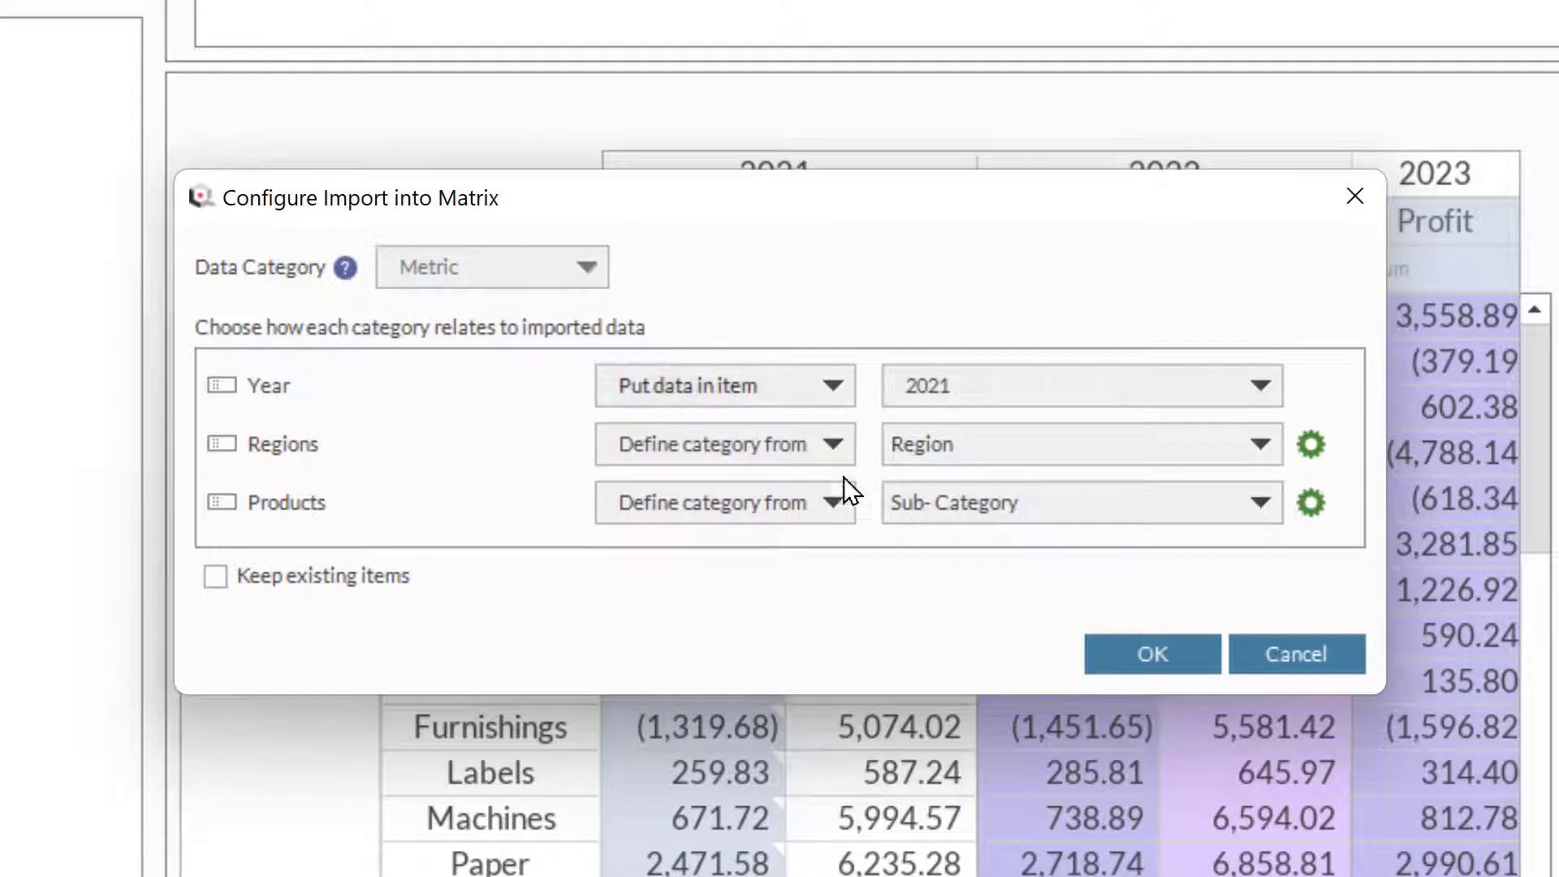
click(1188, 640)
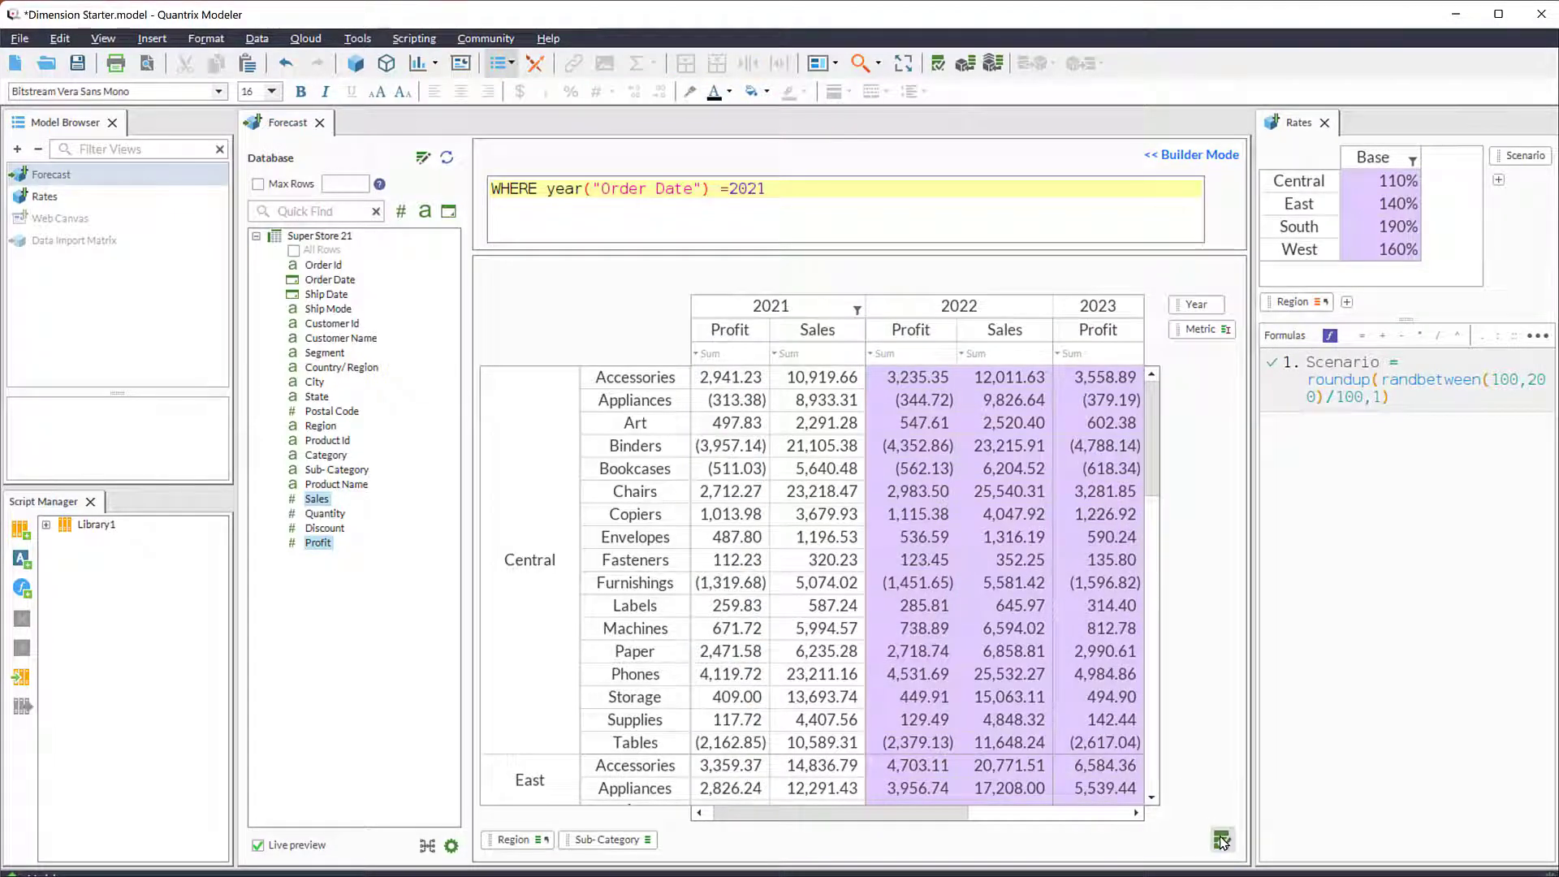
click(1218, 837)
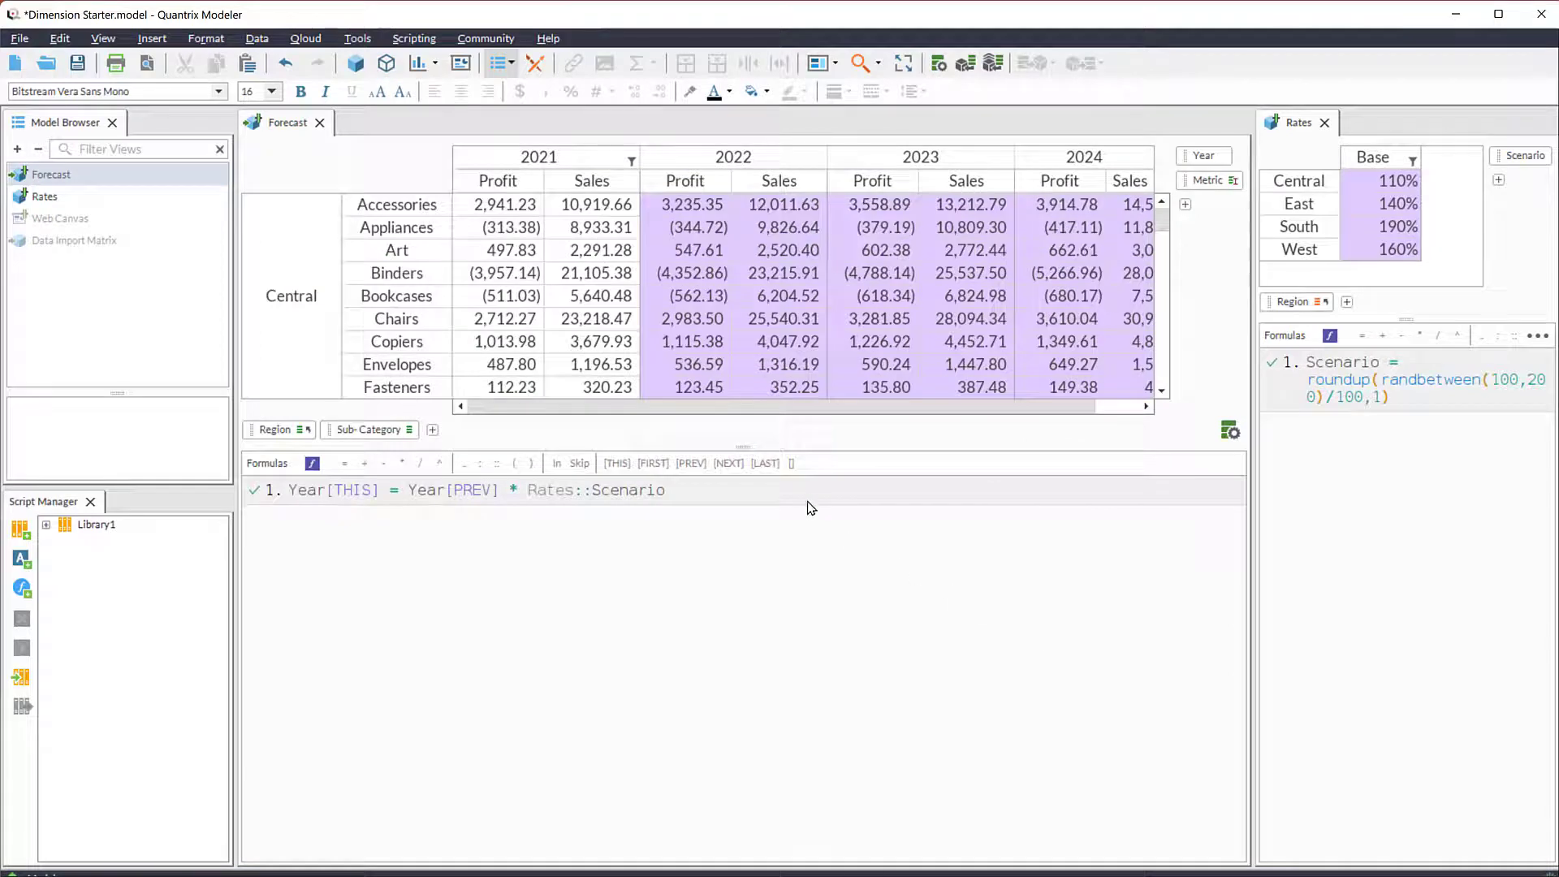
- Append the comment "// my awesome formula" to the first formula of the Forecast matrix
click(798, 490)
click(798, 491)
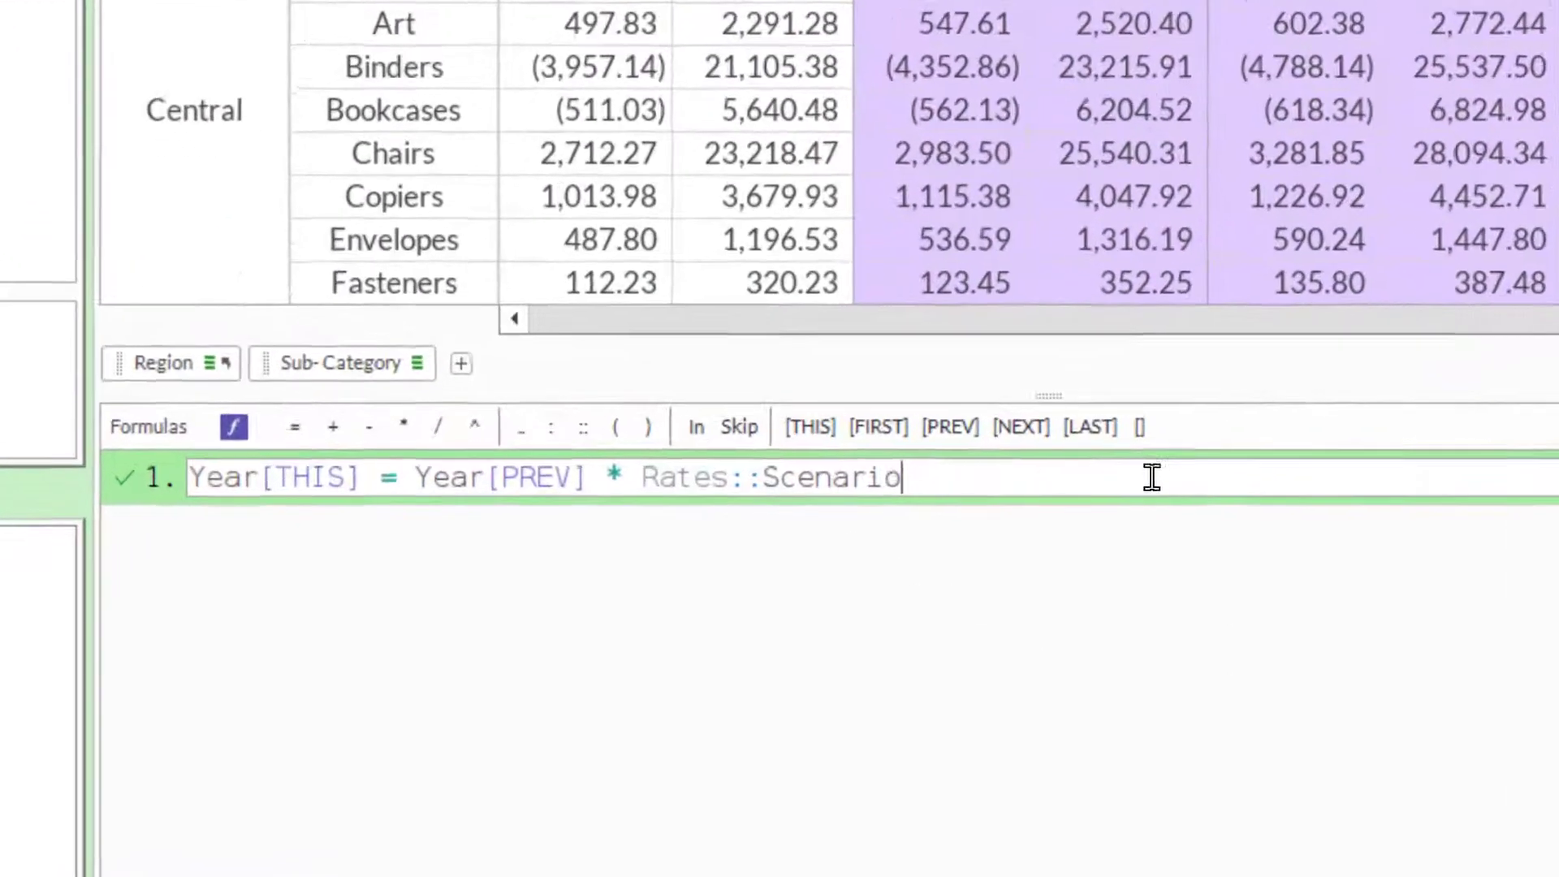
text(//)
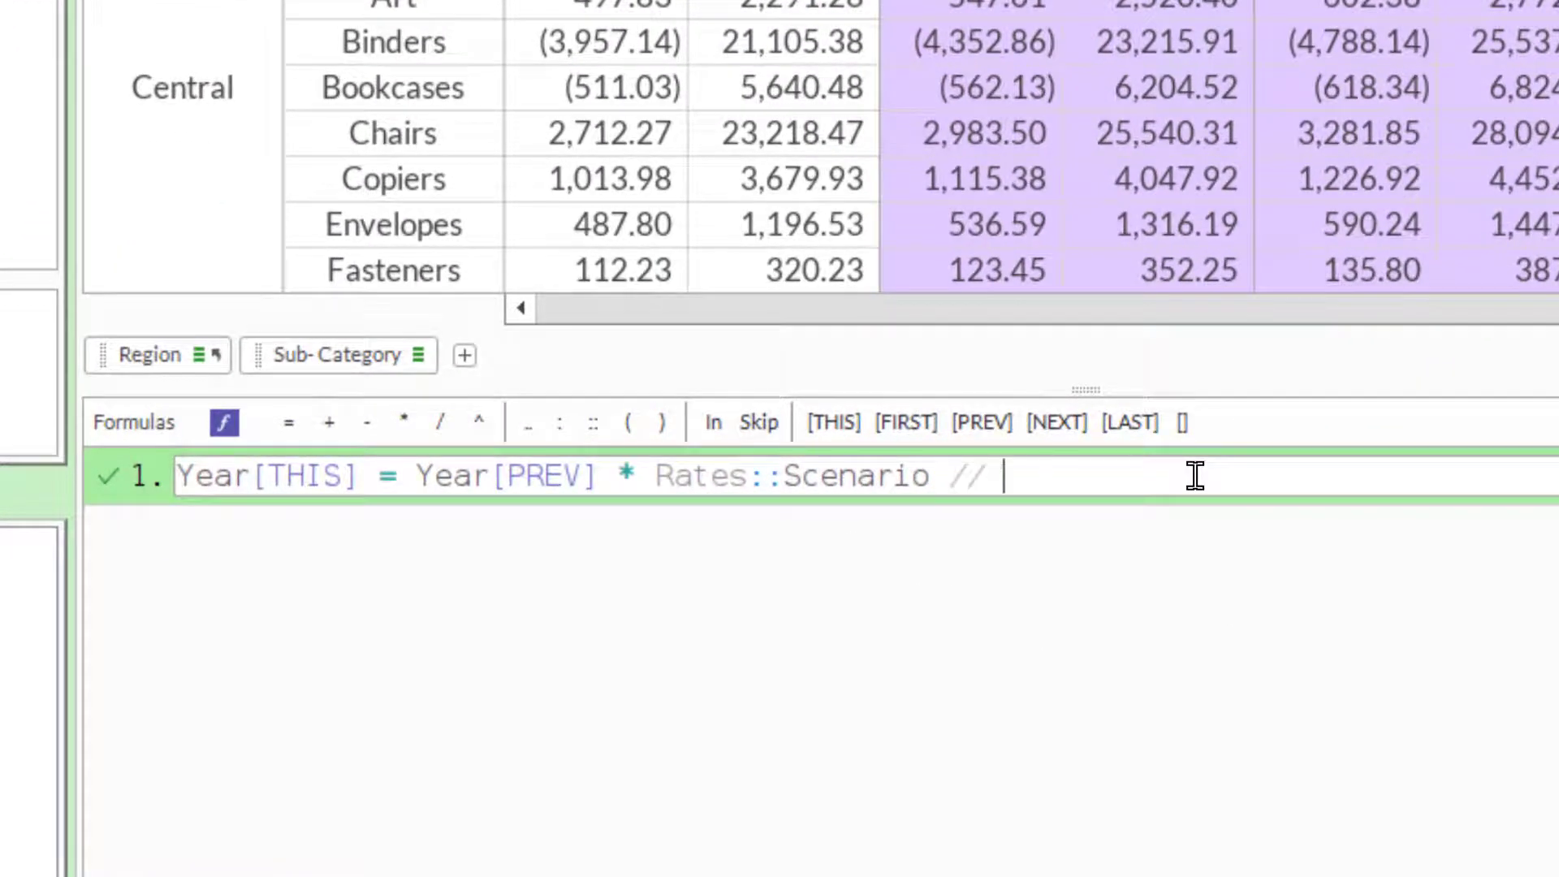
text( my awesome formula)
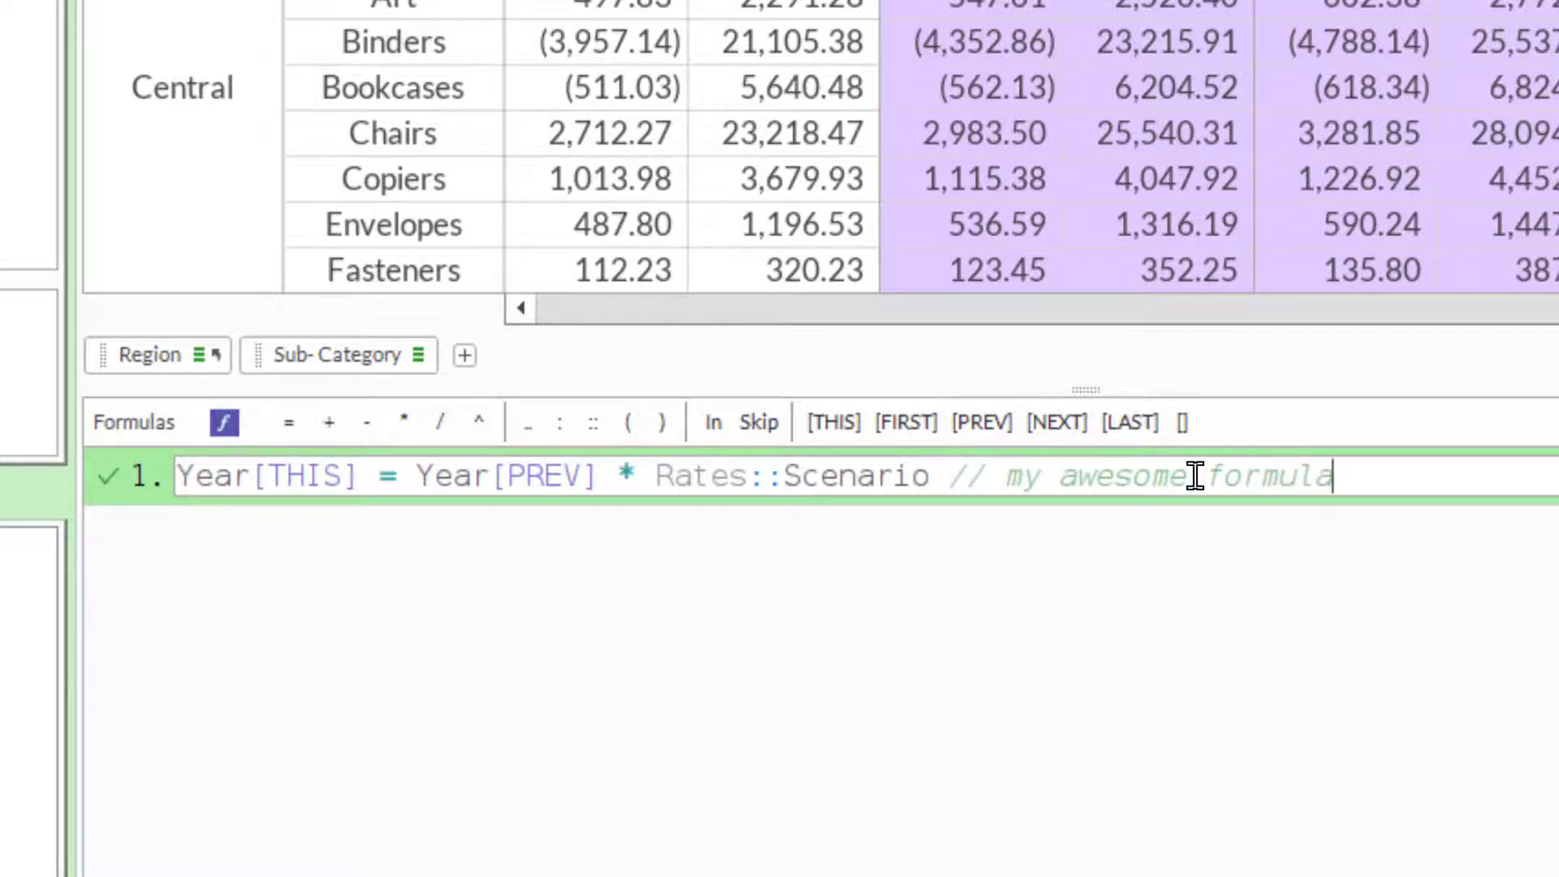
key(Return)
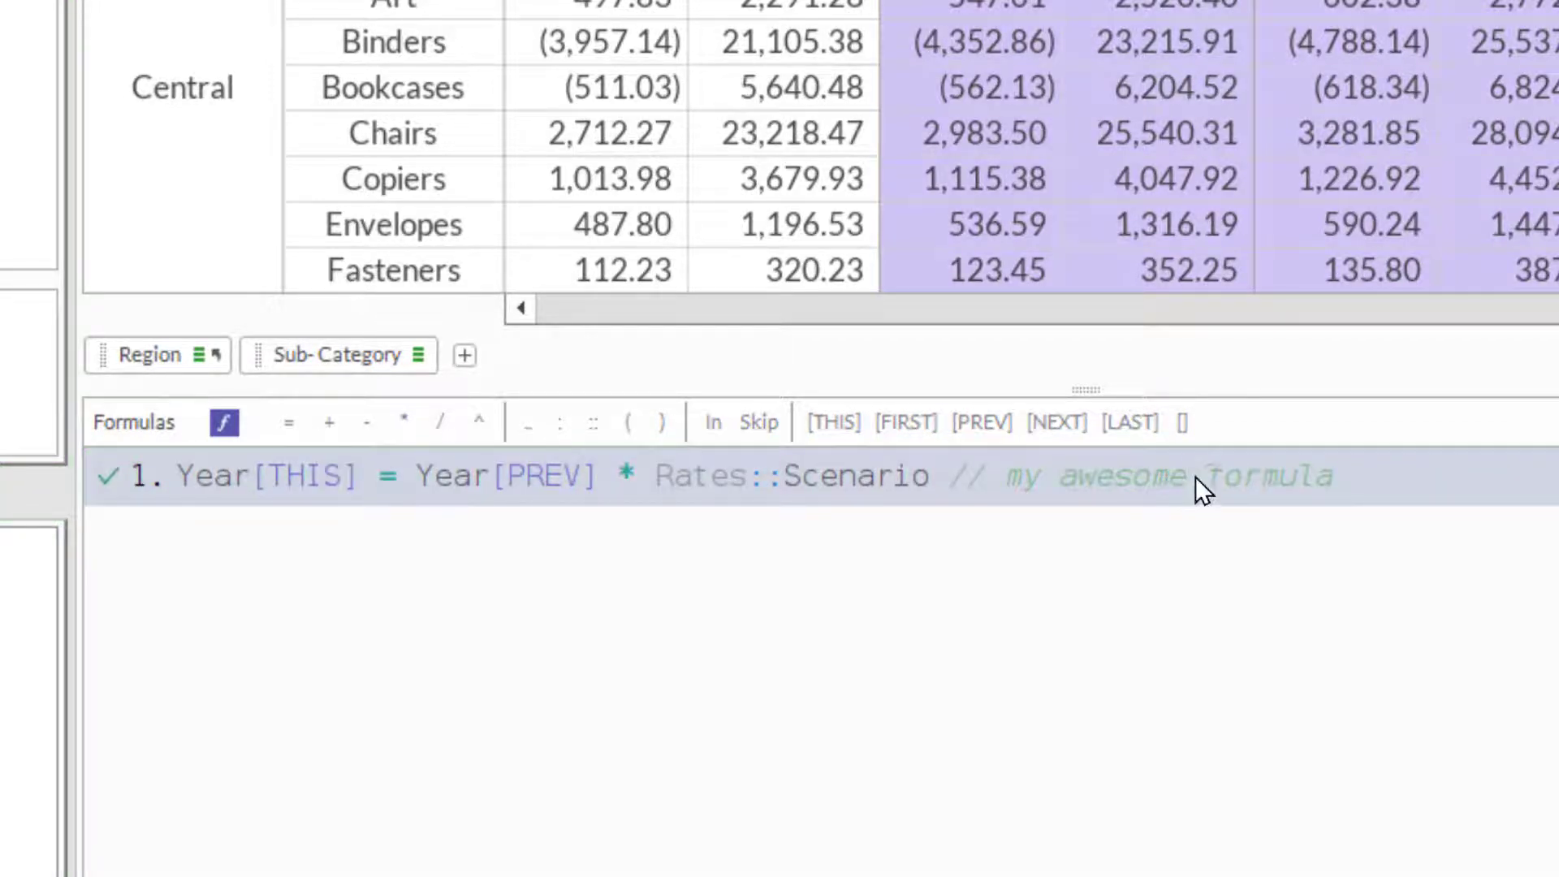
- Remove the trailing comment from the Forecast matrix's first formula
click(1195, 476)
click(944, 476)
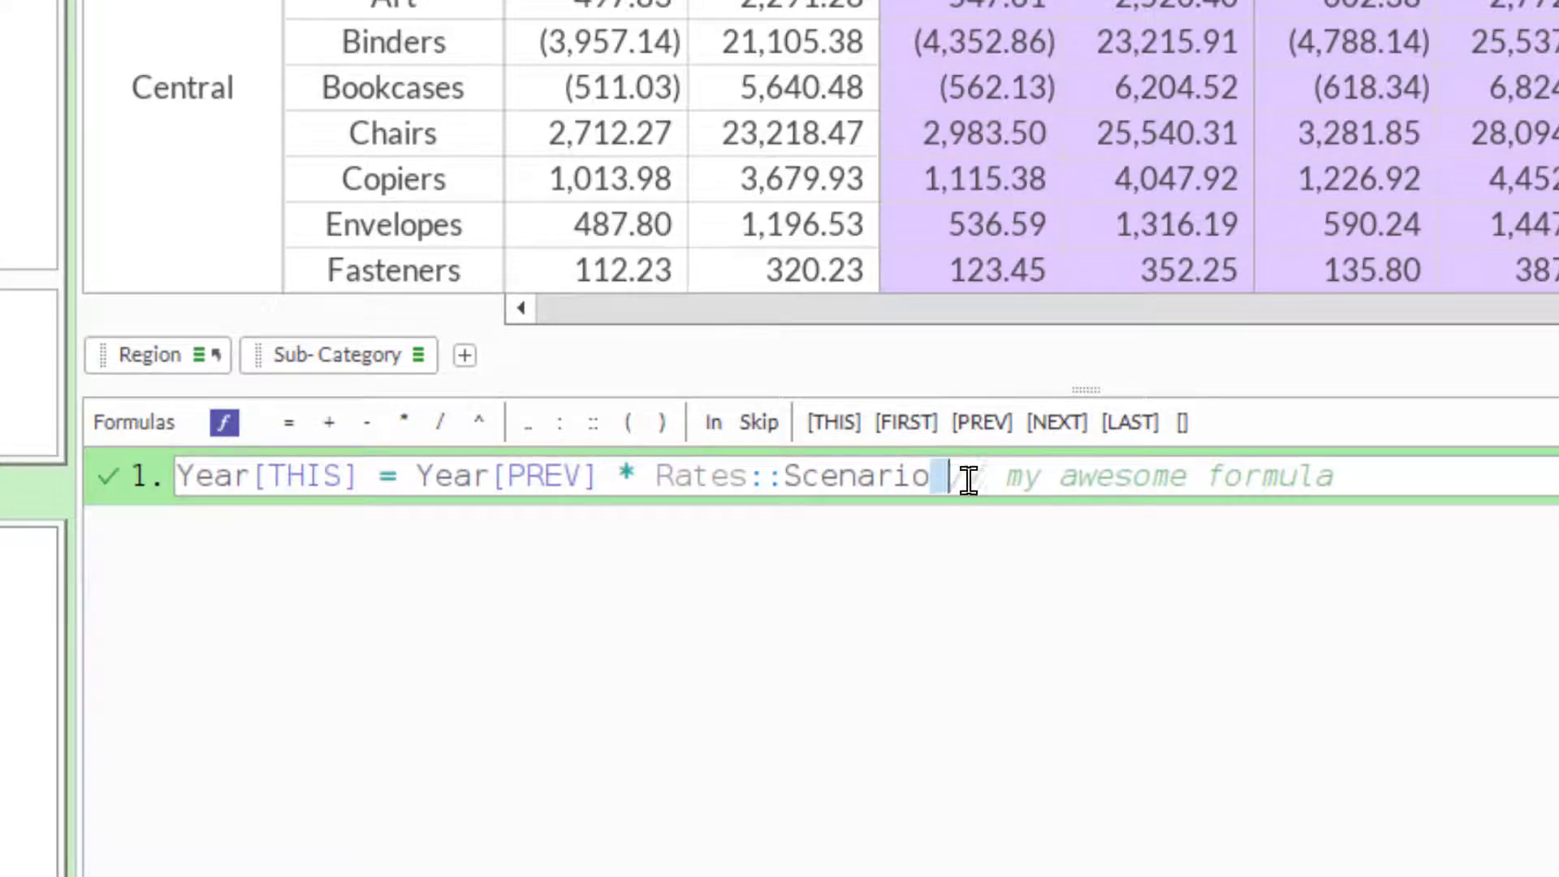
drag(968, 479, 1417, 478)
key(Delete)
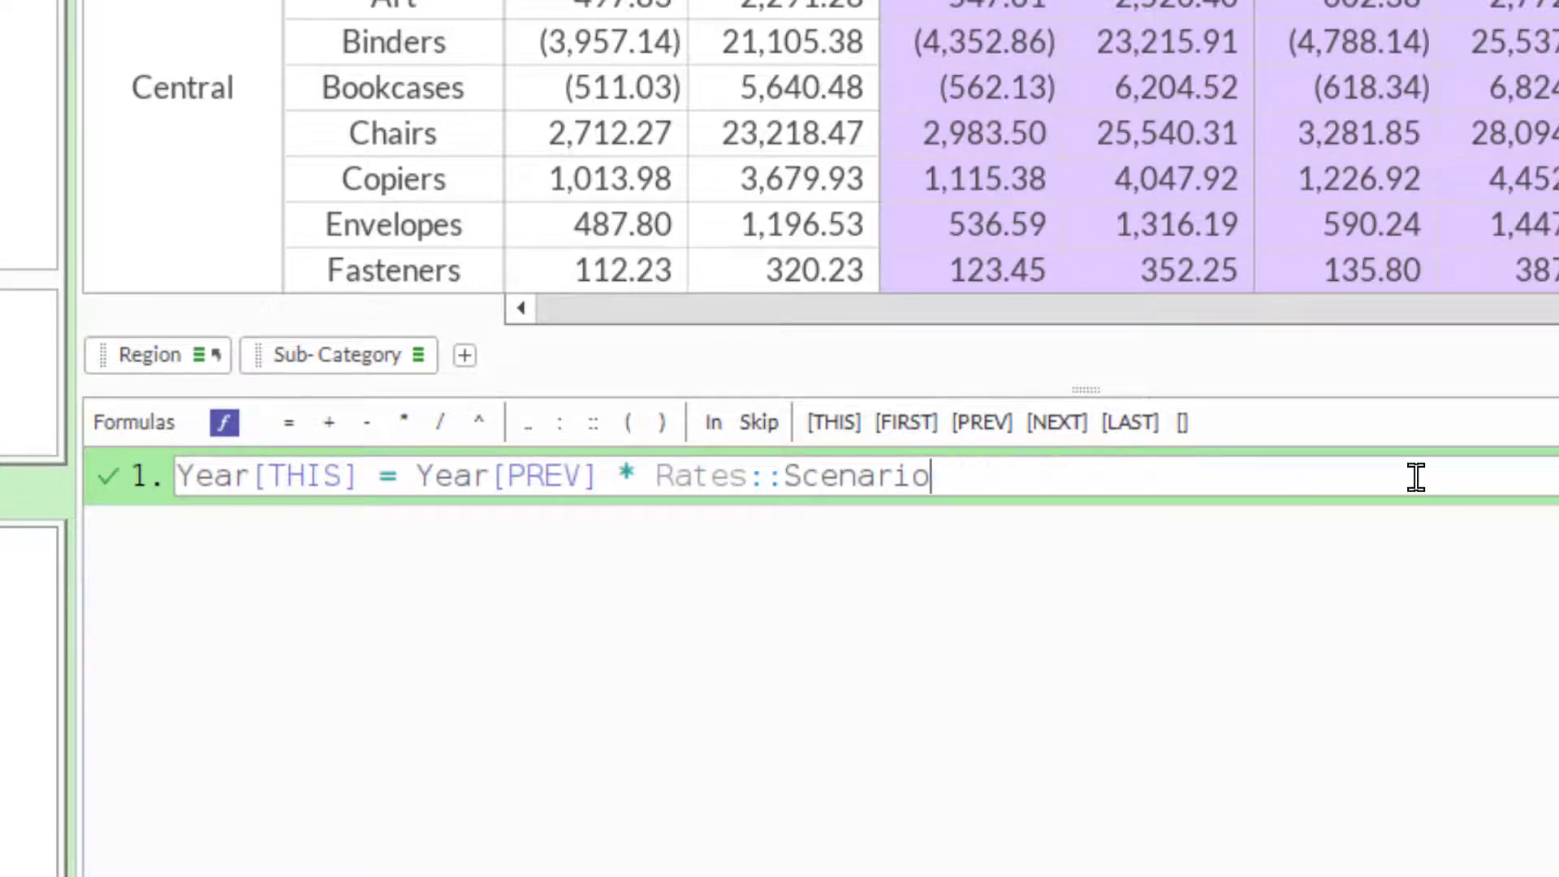
- Add two formulas to the Forecast matrix: "in '2022', Profit = 123" and "in '2022', Sales = 456"
key(Return)
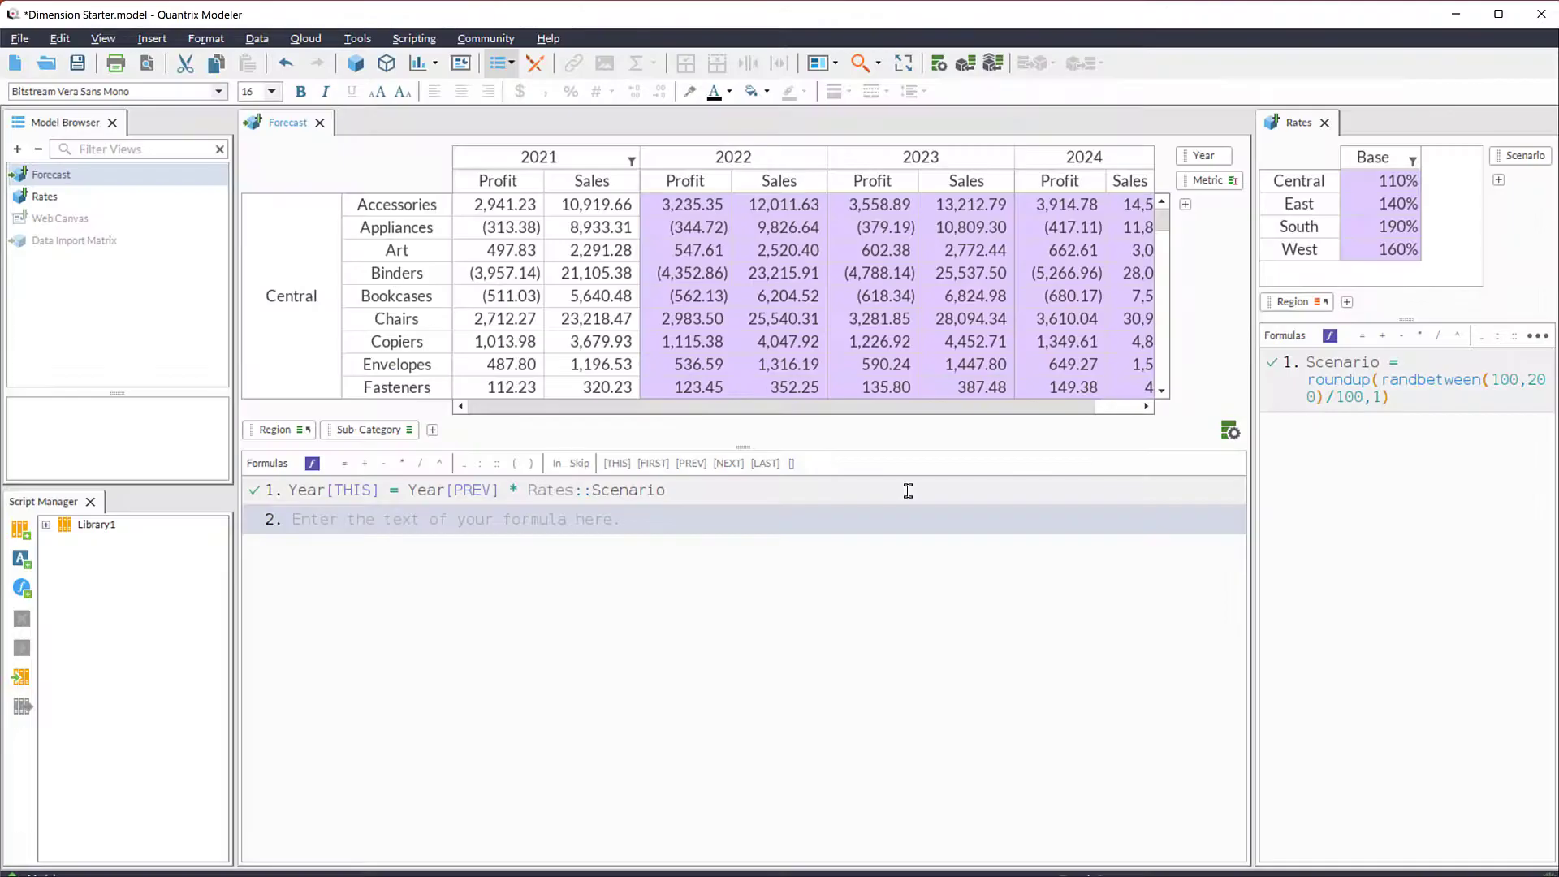
text(in )
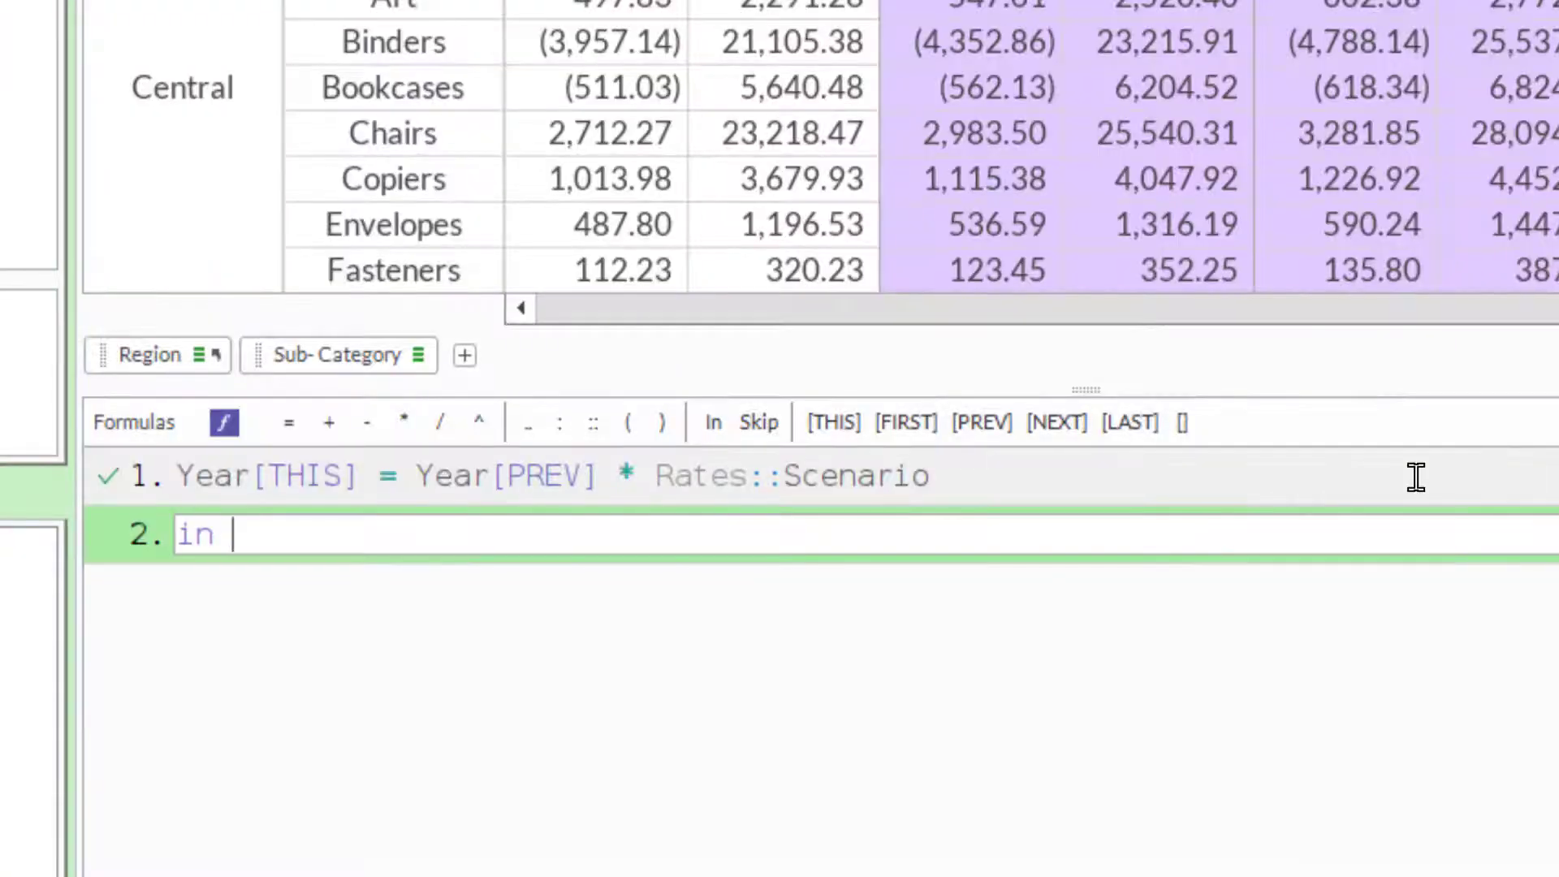
text('2022', profit = 123)
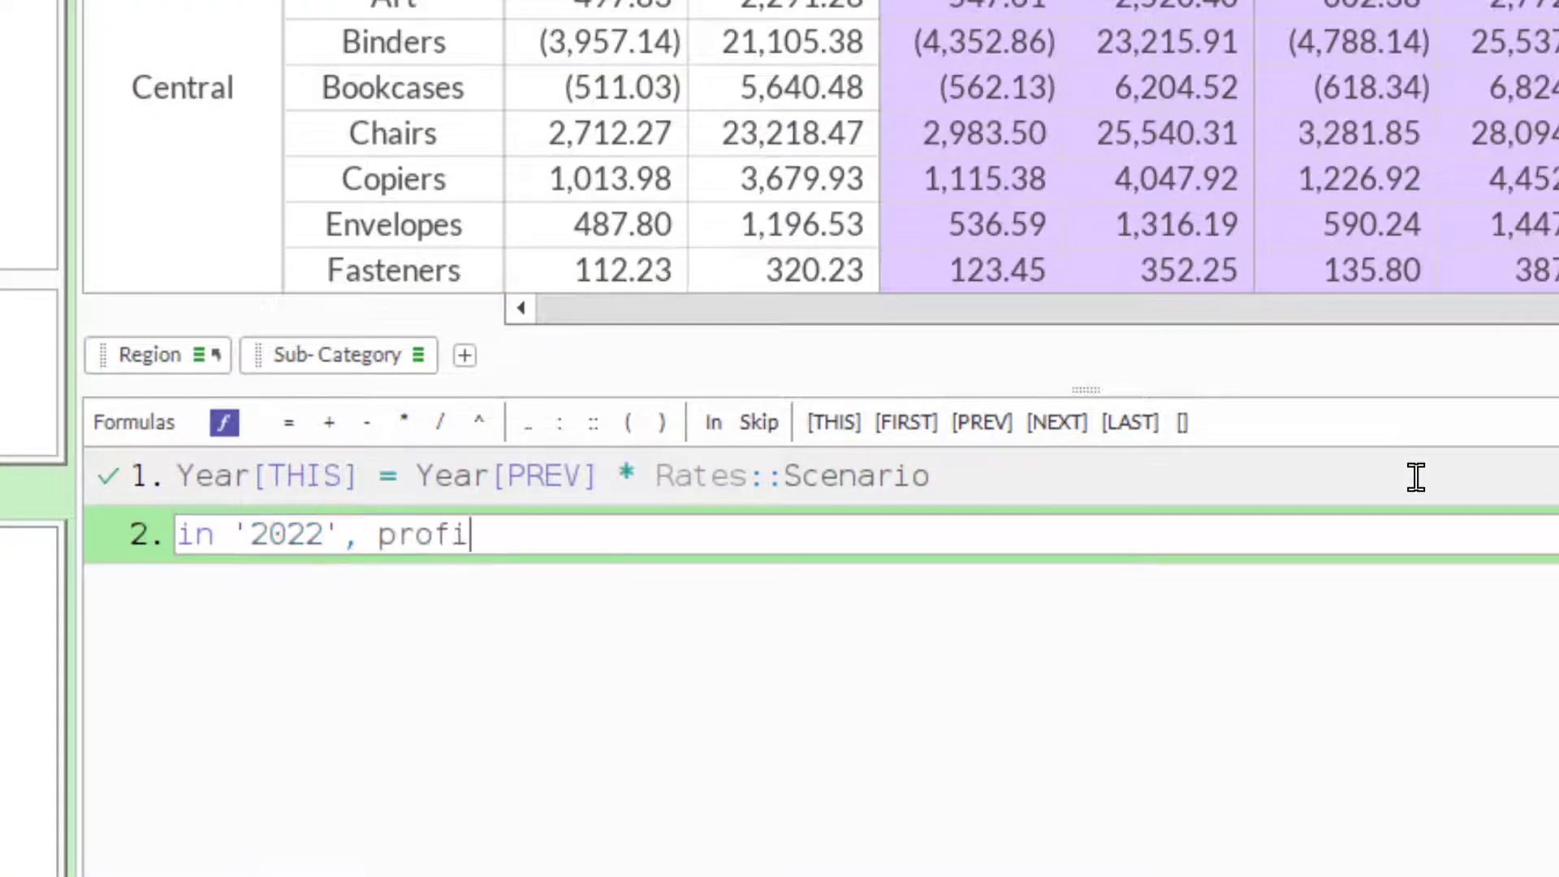
key(Return)
text(in '2022', sales)
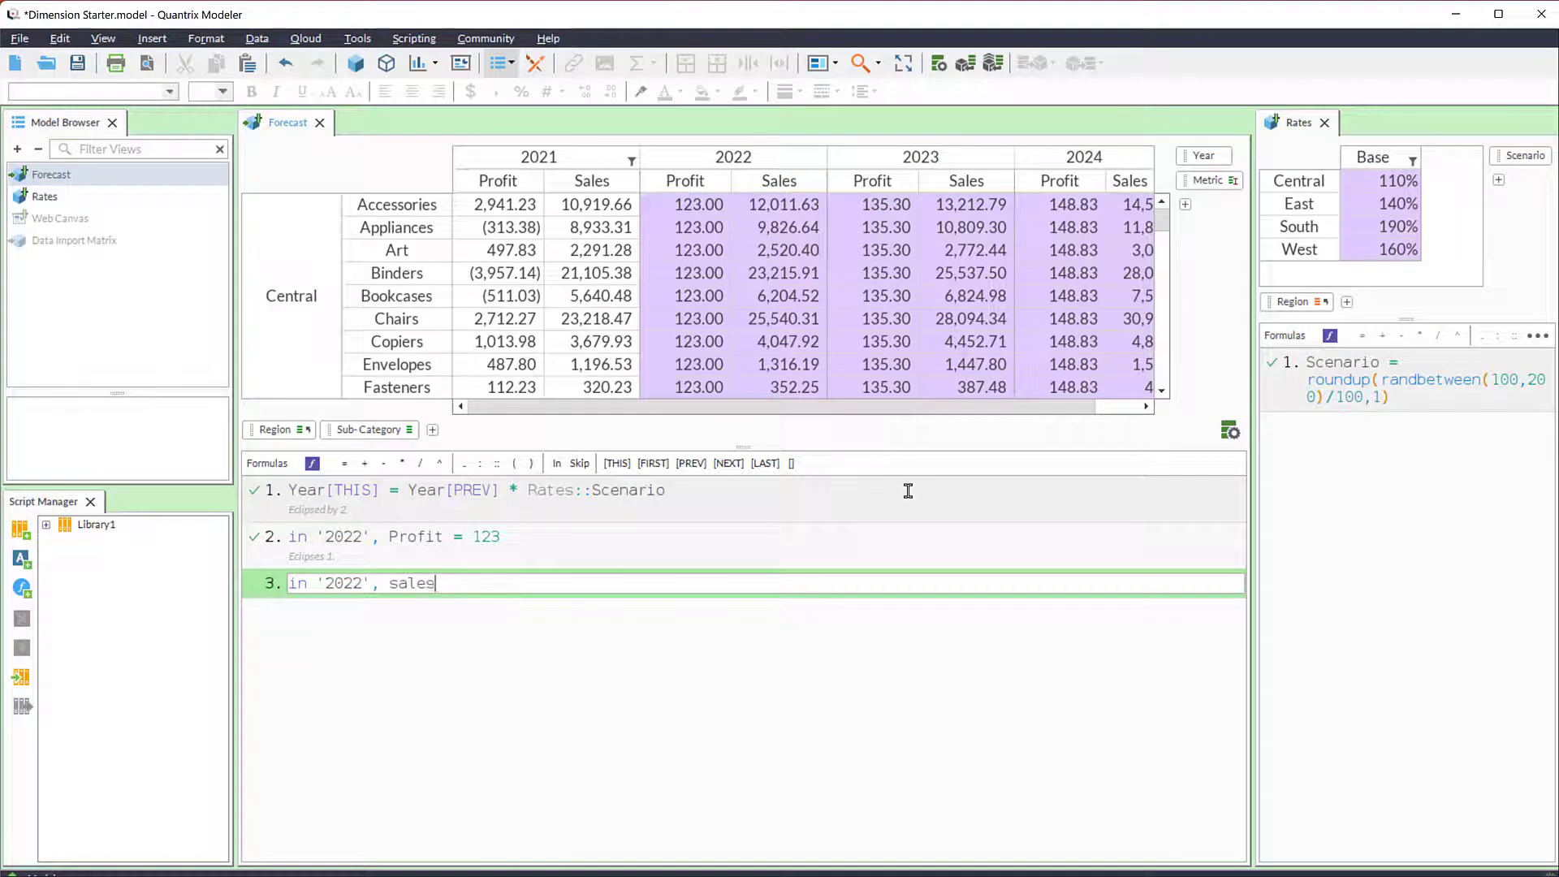
text( = 456)
key(Return)
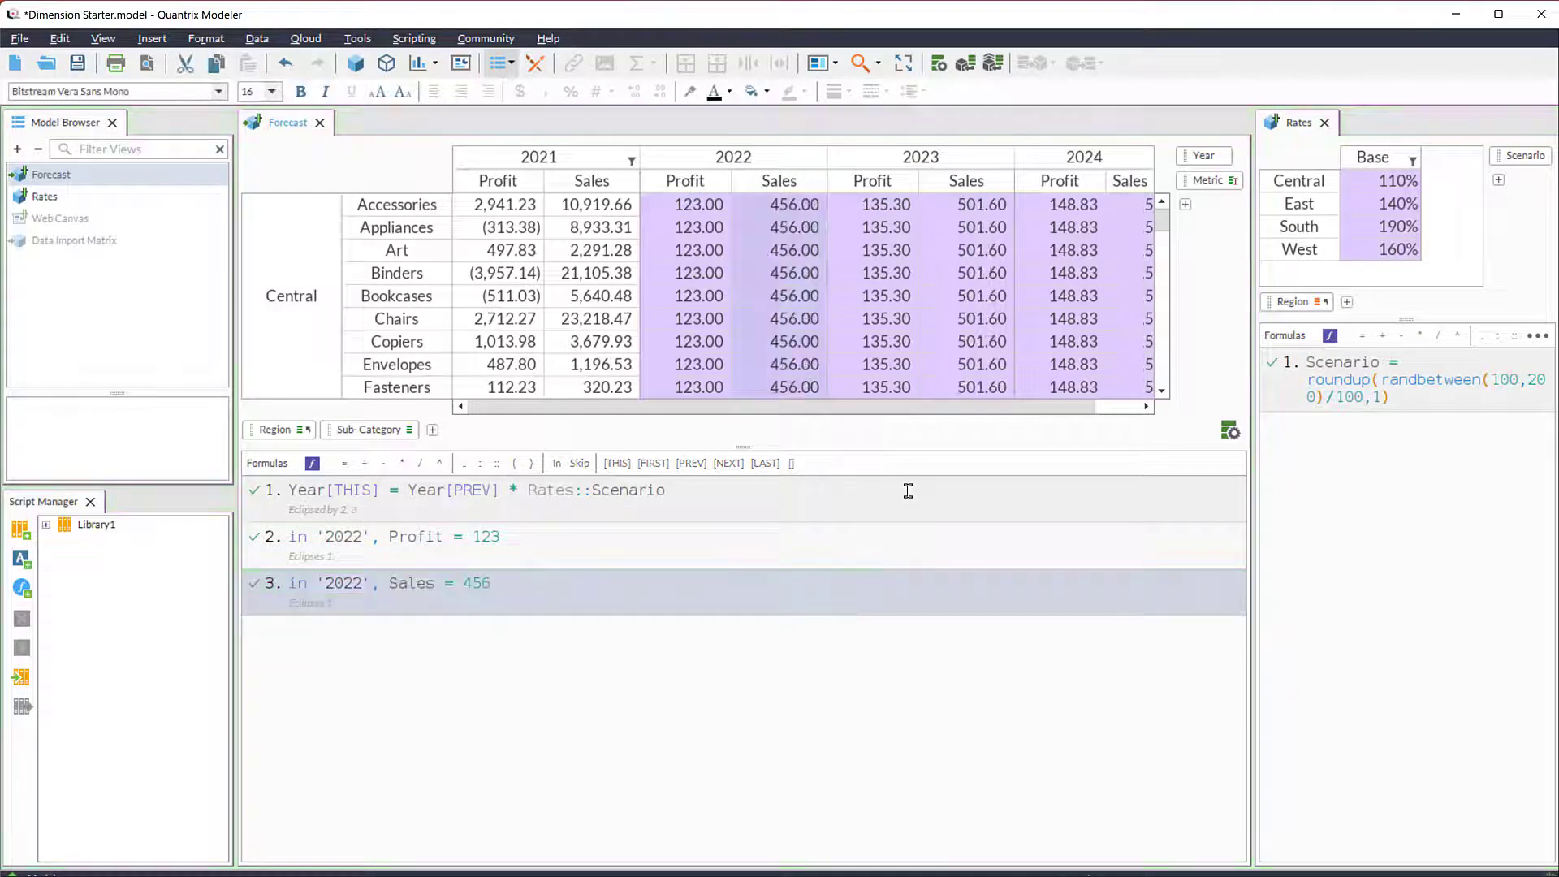
- Comment out the 2022 Profit formula as a whole line and reactivate it
click(672, 535)
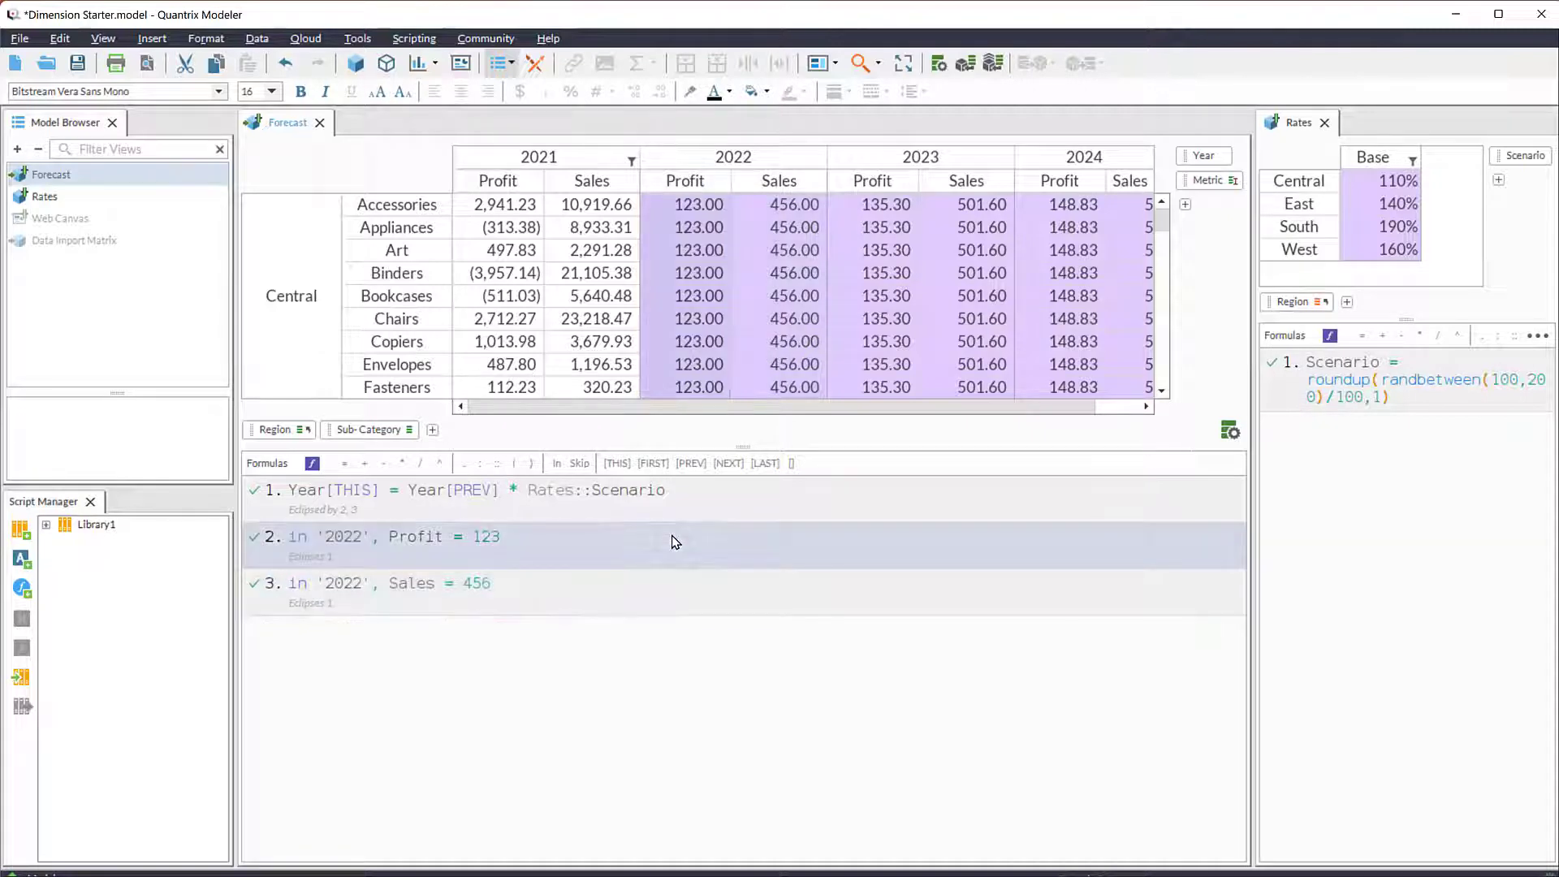
key(ctrl+slash)
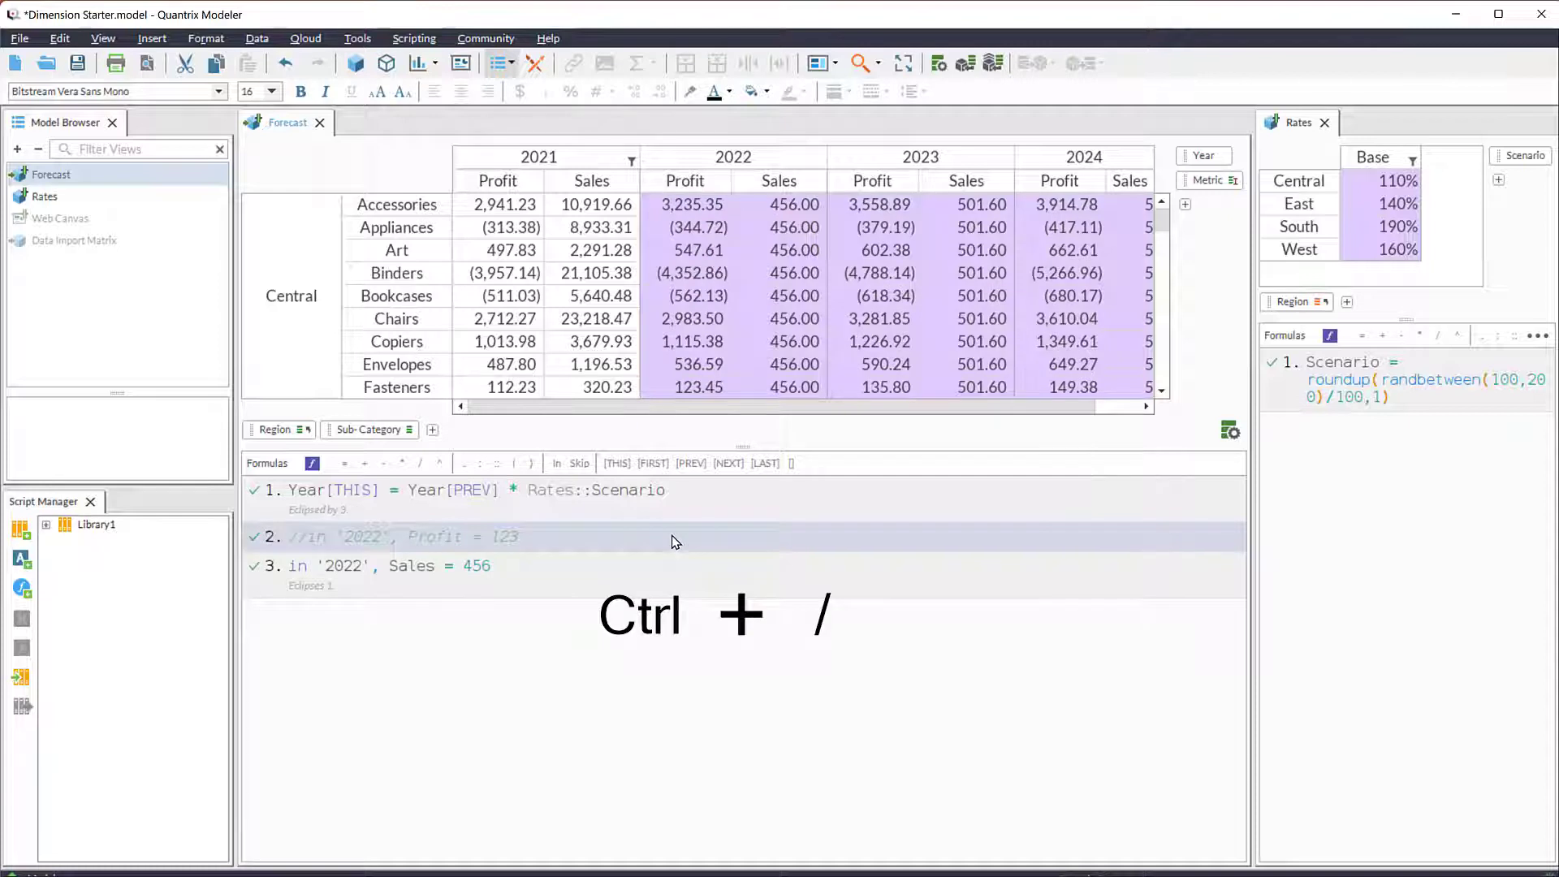
key(ctrl+slash)
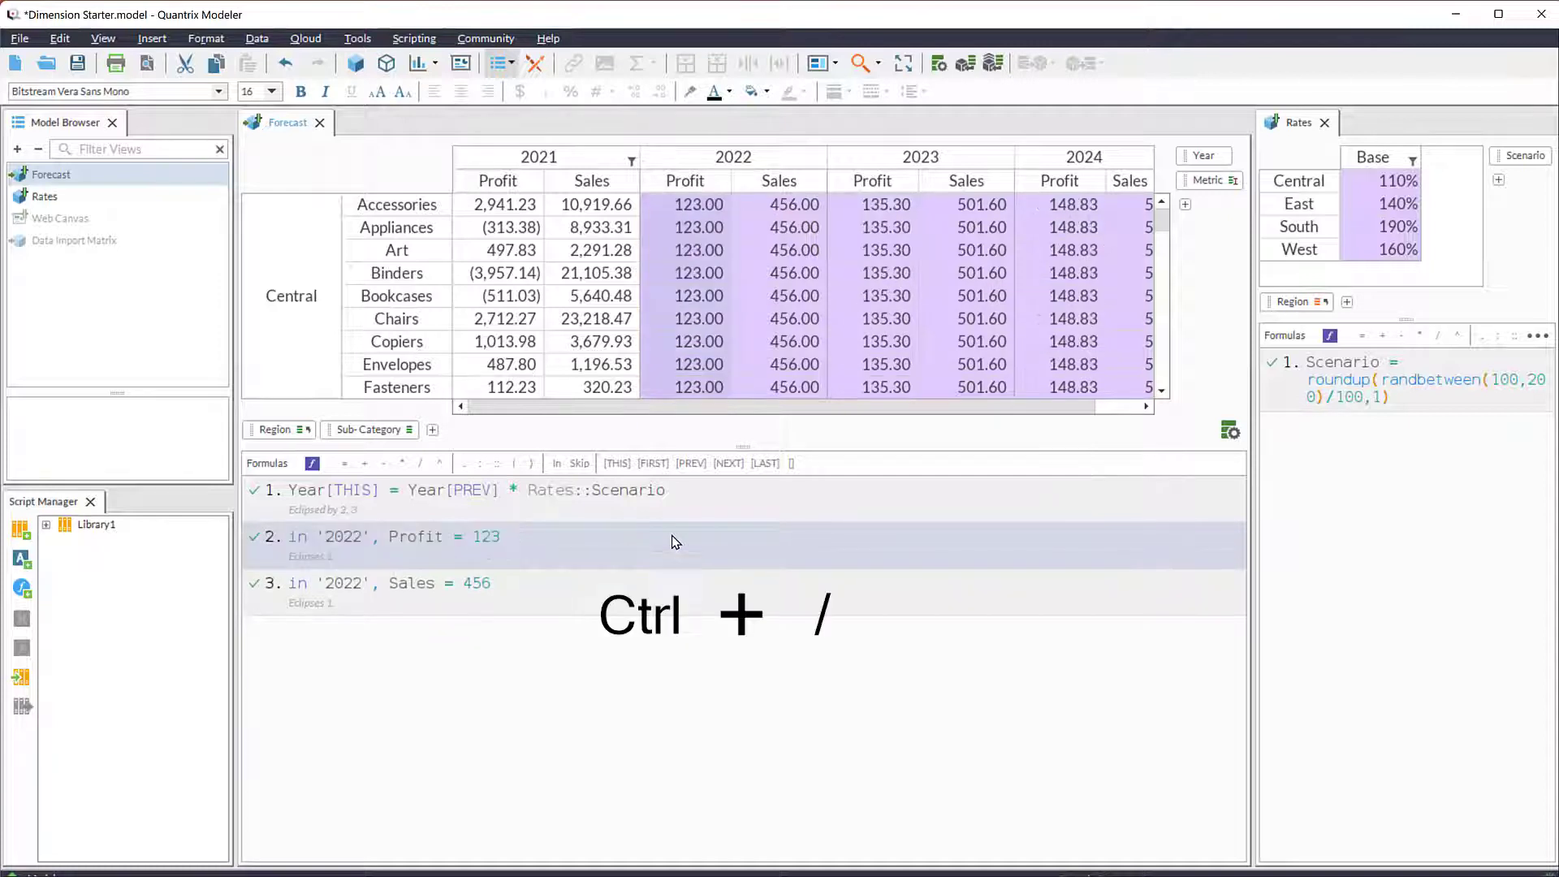
- Comment out the 2022 Profit and 2022 Sales formulas of the Forecast matrix together
click(669, 590)
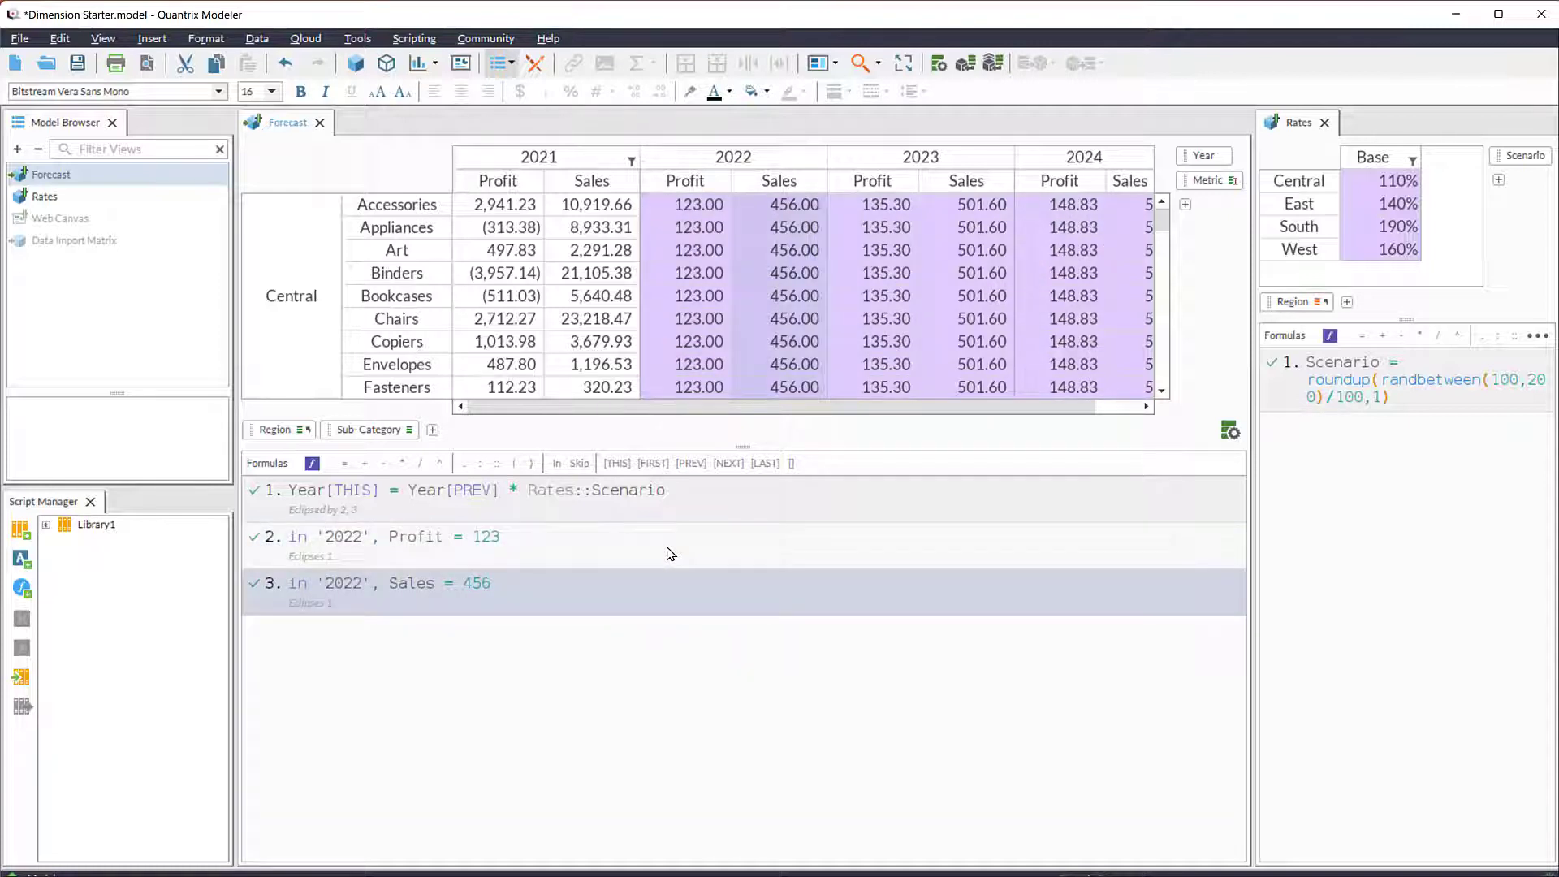
shift+click(669, 554)
key(ctrl+slash)
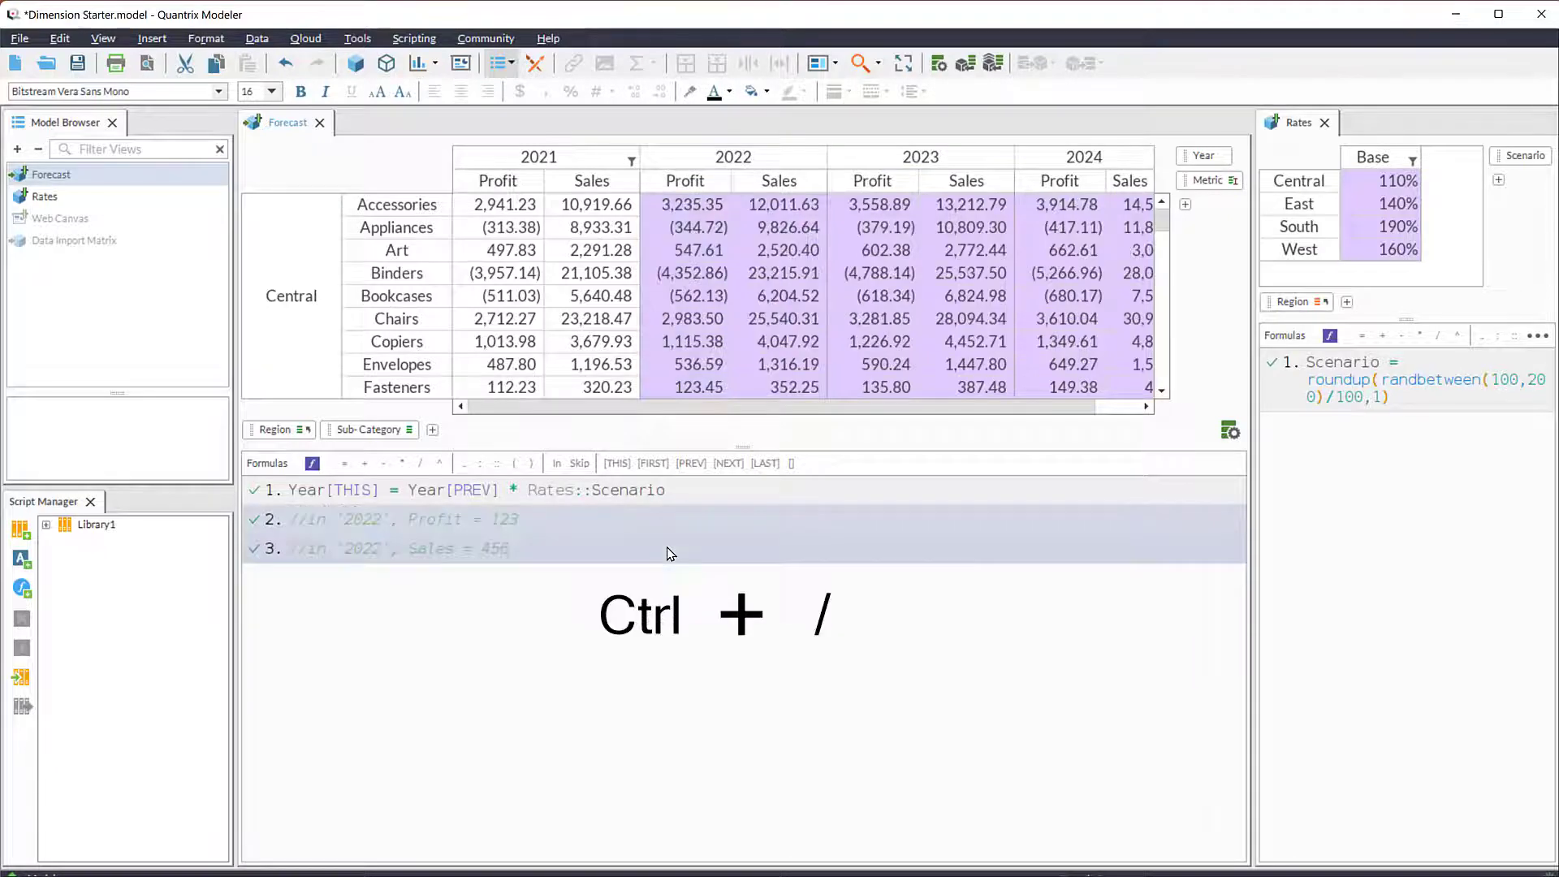
key(ctrl+slash)
key(ctrl+slash)
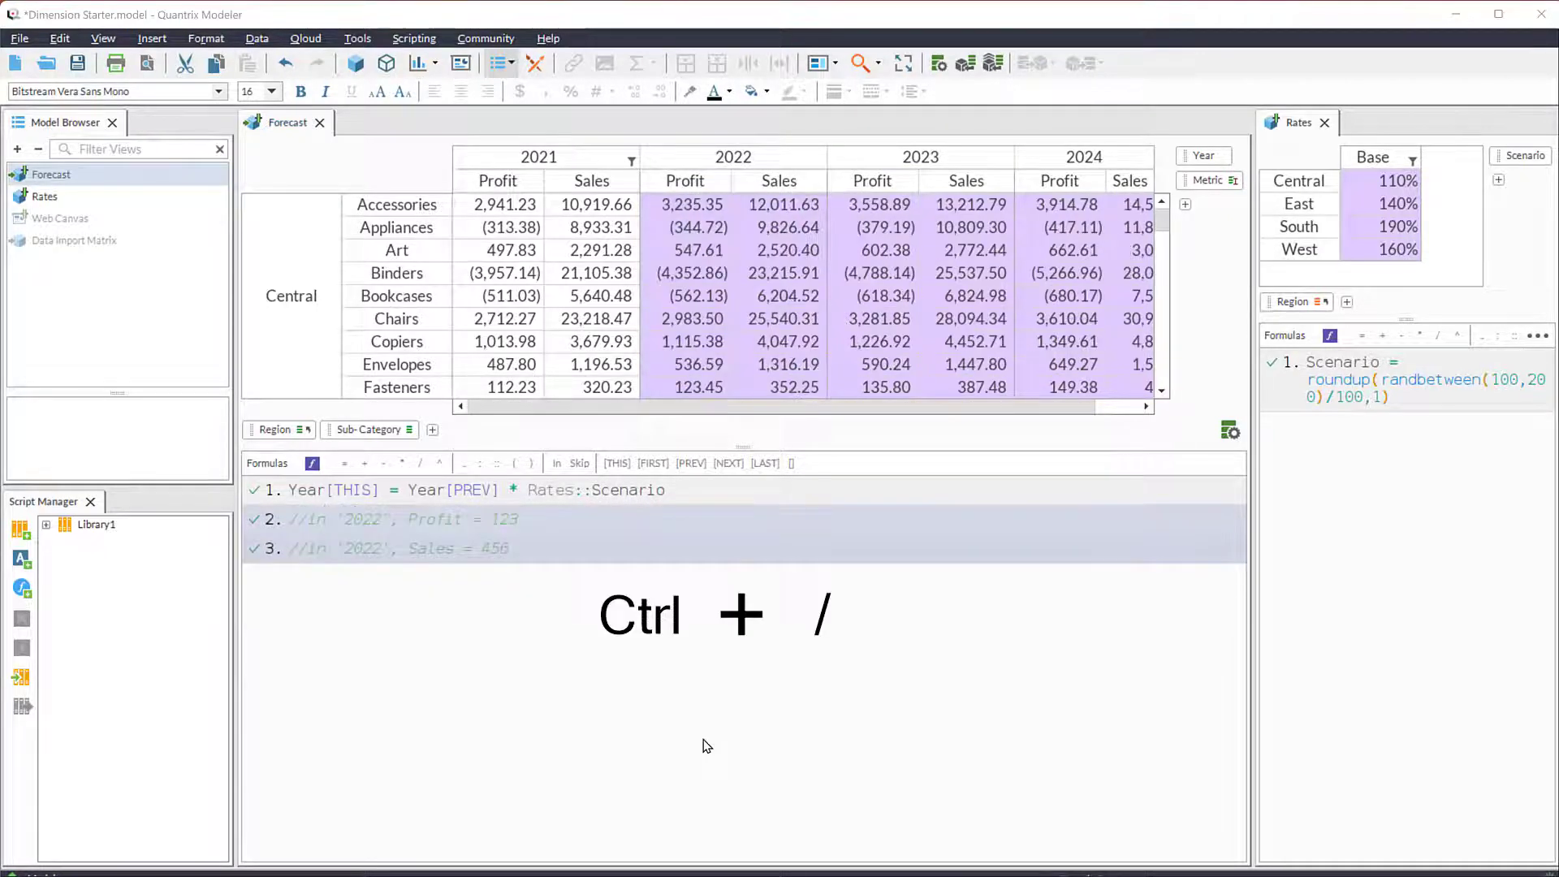
- Collapse the Forecast matrix's formula area to enlarge the grid, and switch the model's role to Central
double_click(740, 454)
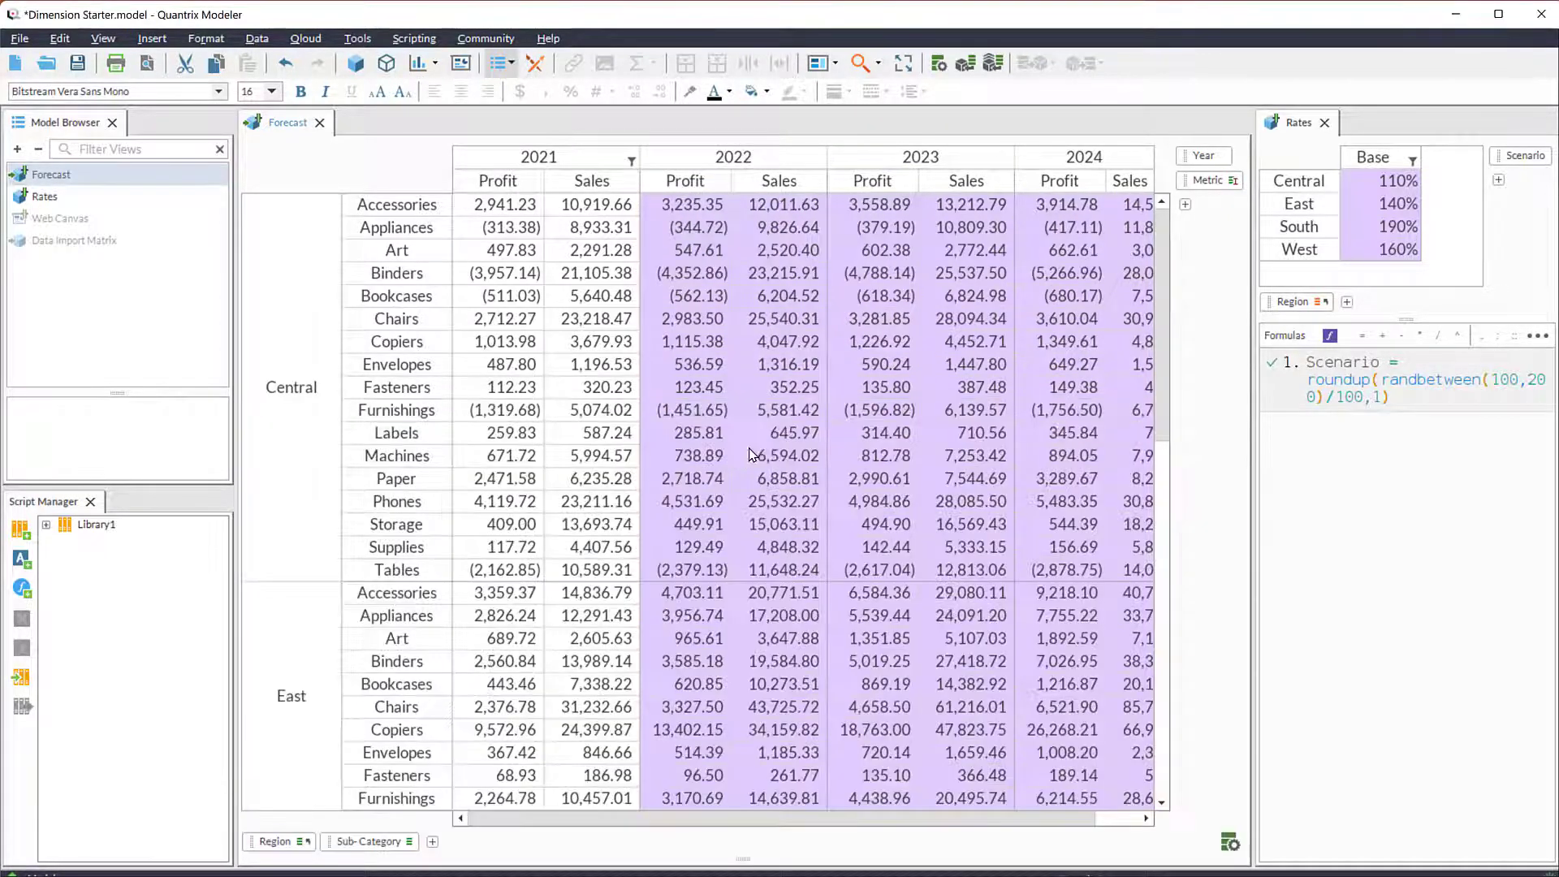
mouse_move(1157, 359)
mouse_down()
mouse_move(1158, 605)
mouse_move(1163, 335)
mouse_up()
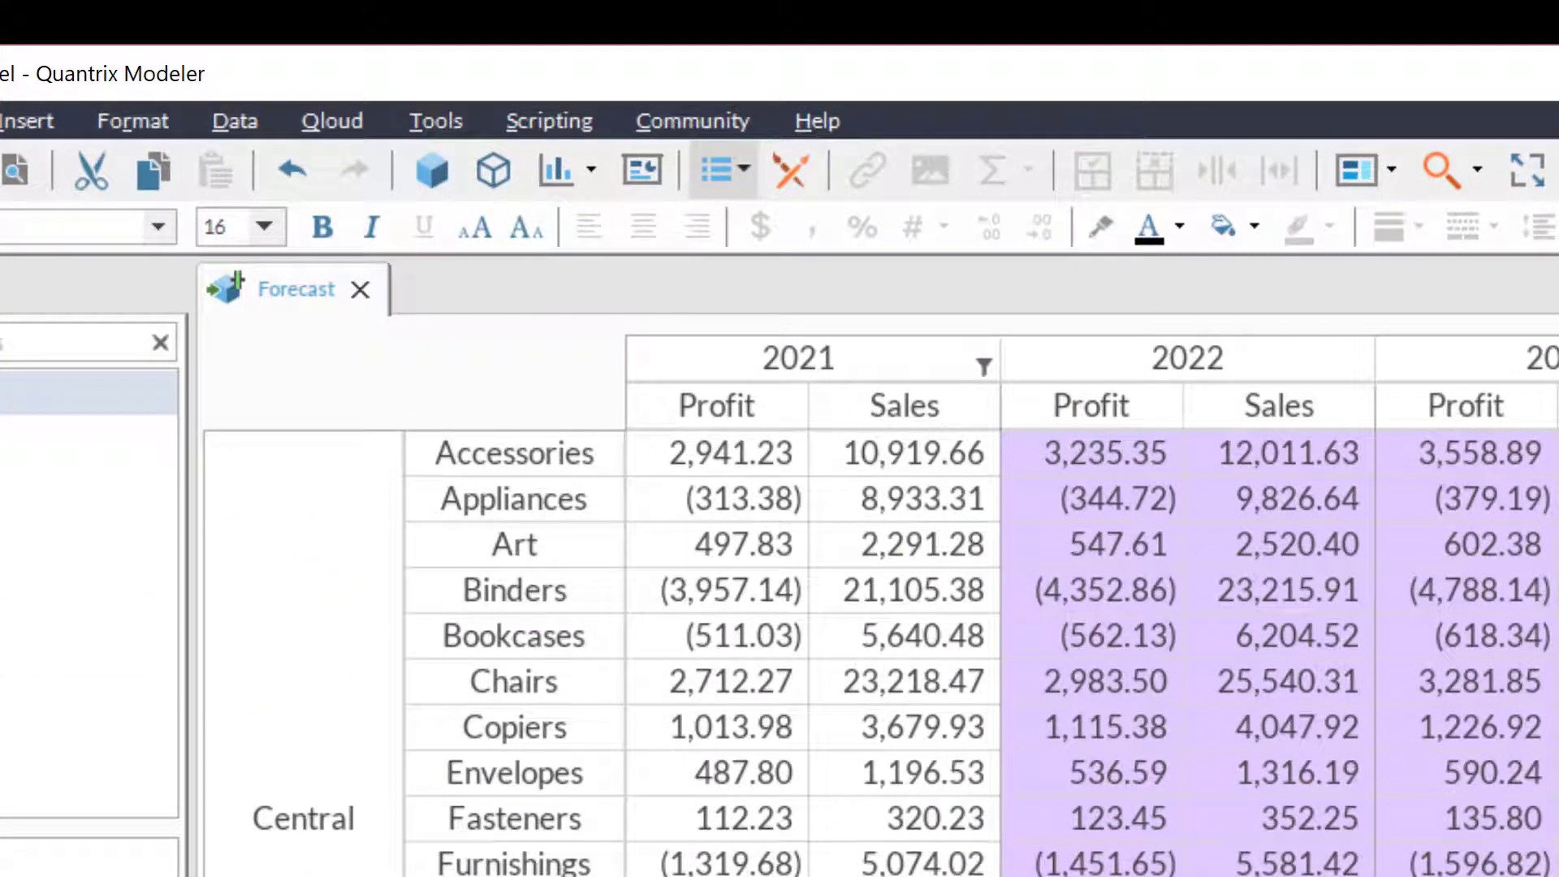
click(439, 122)
mouse_move(538, 163)
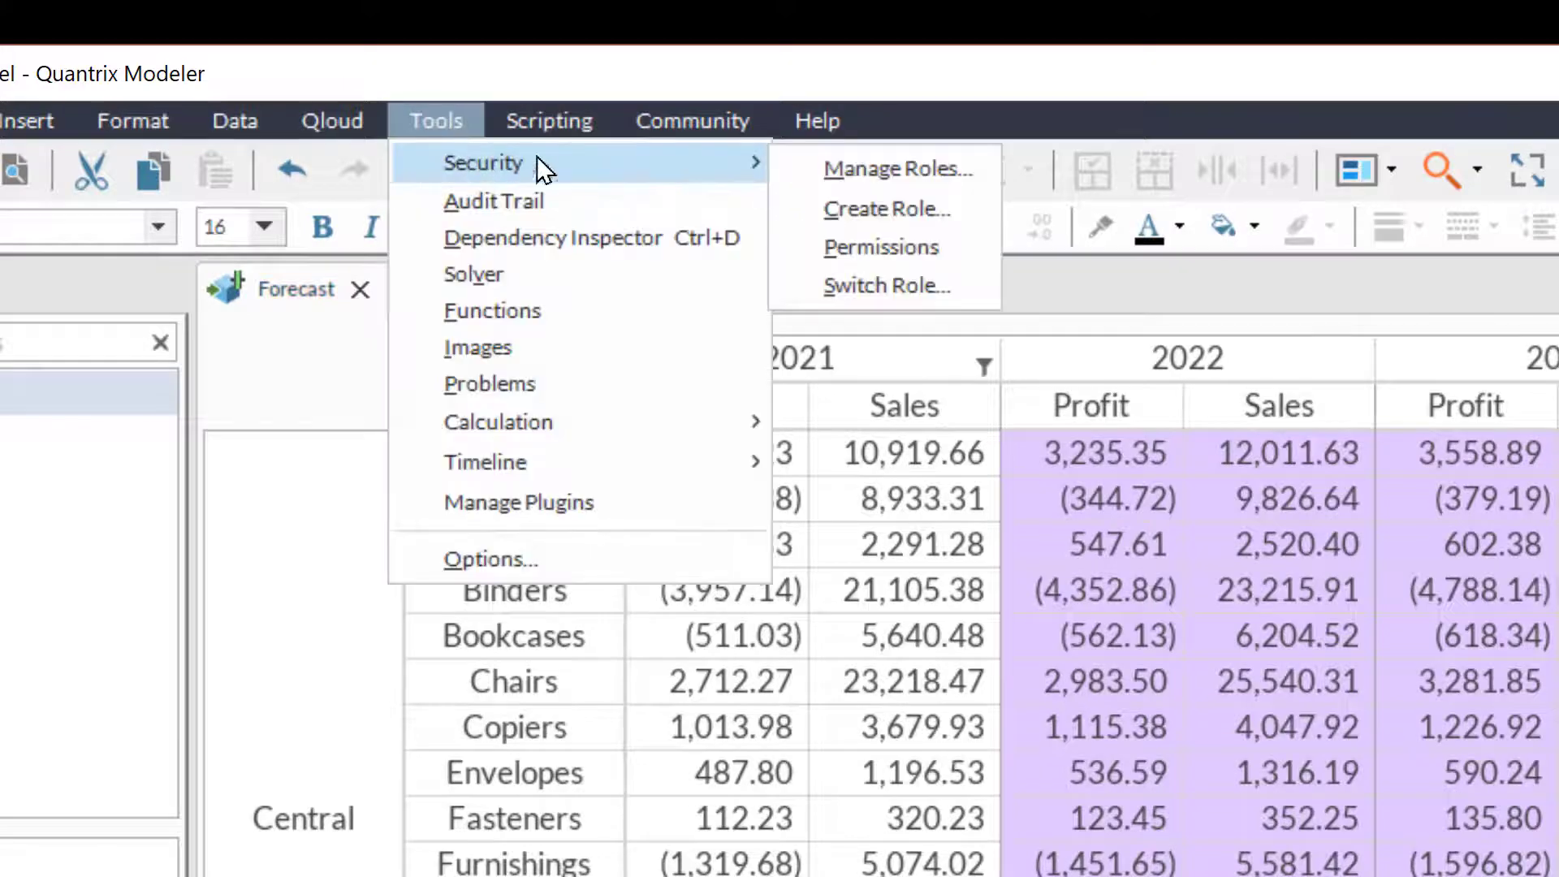
click(885, 285)
click(987, 554)
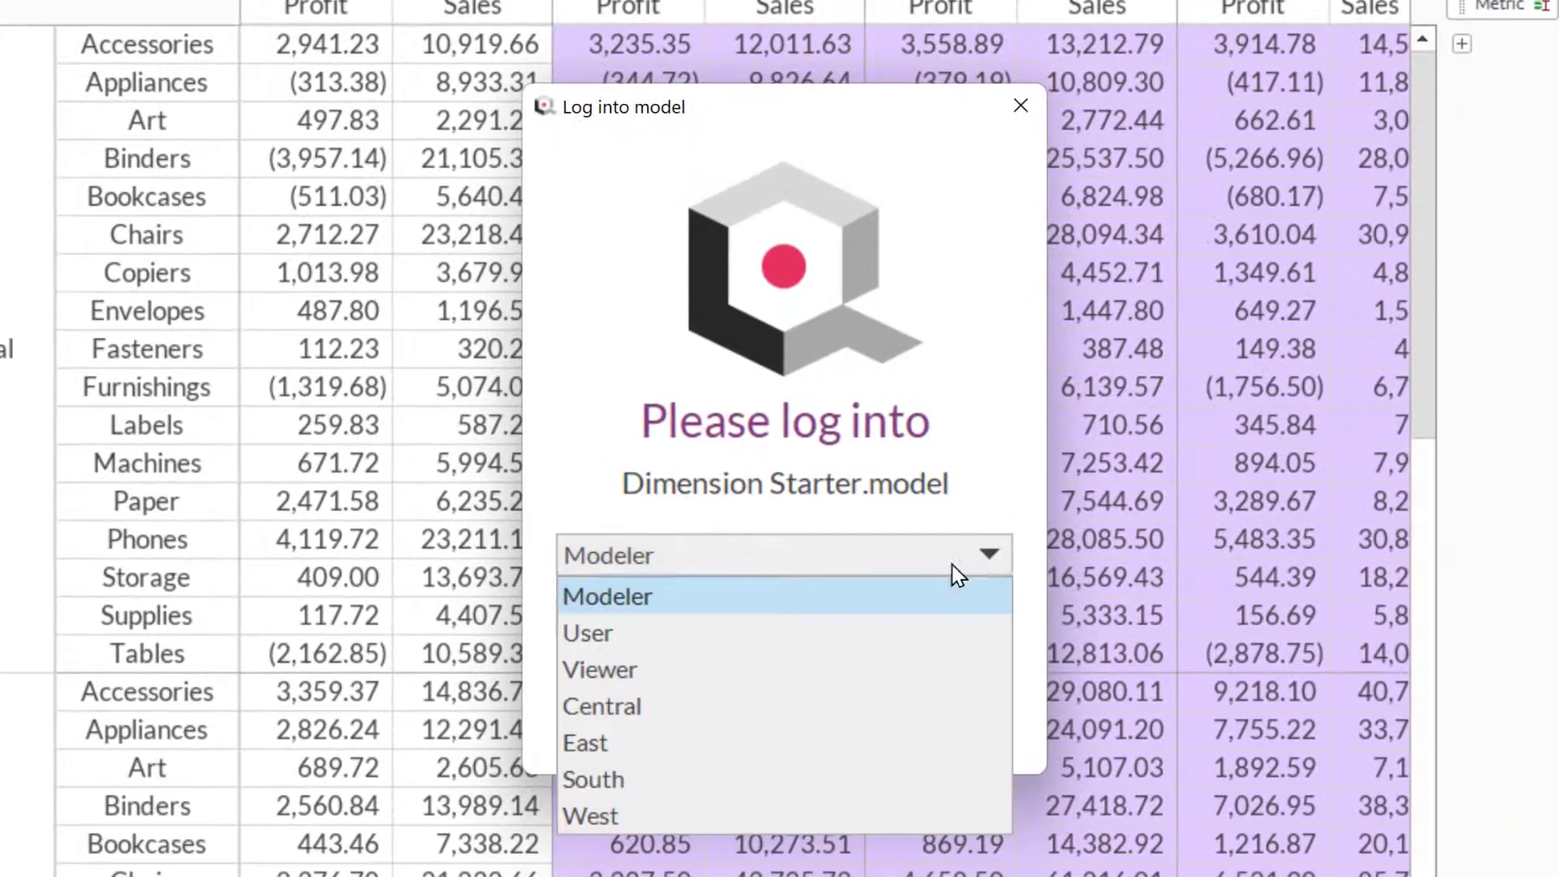
click(898, 706)
click(821, 710)
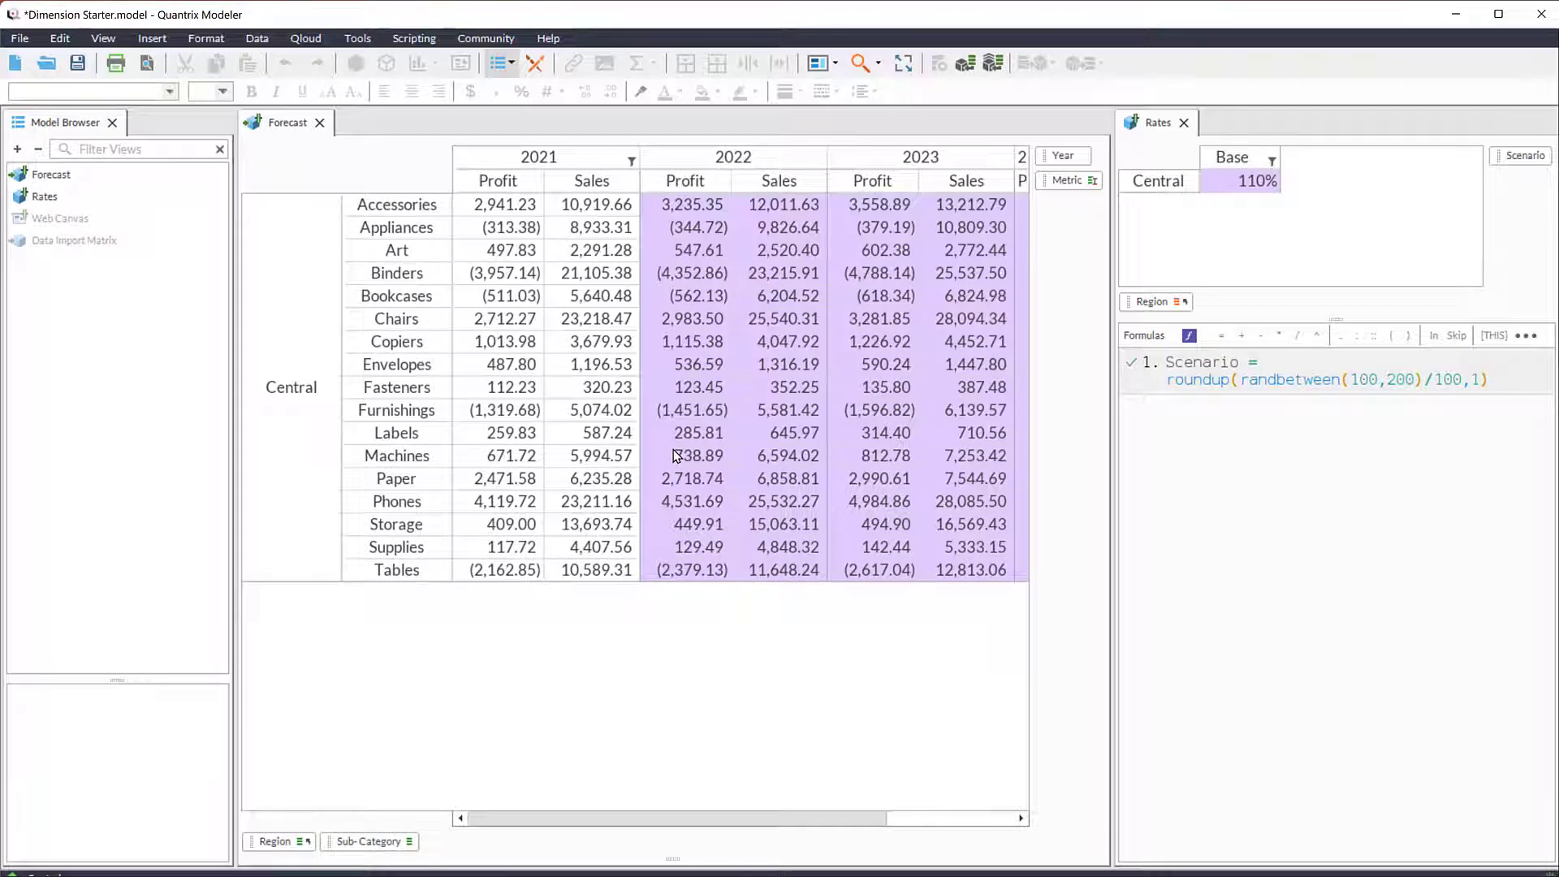
- Examine the filter expression on the Forecast matrix's 2021 item, including its role name, region and Modeler terms
click(634, 166)
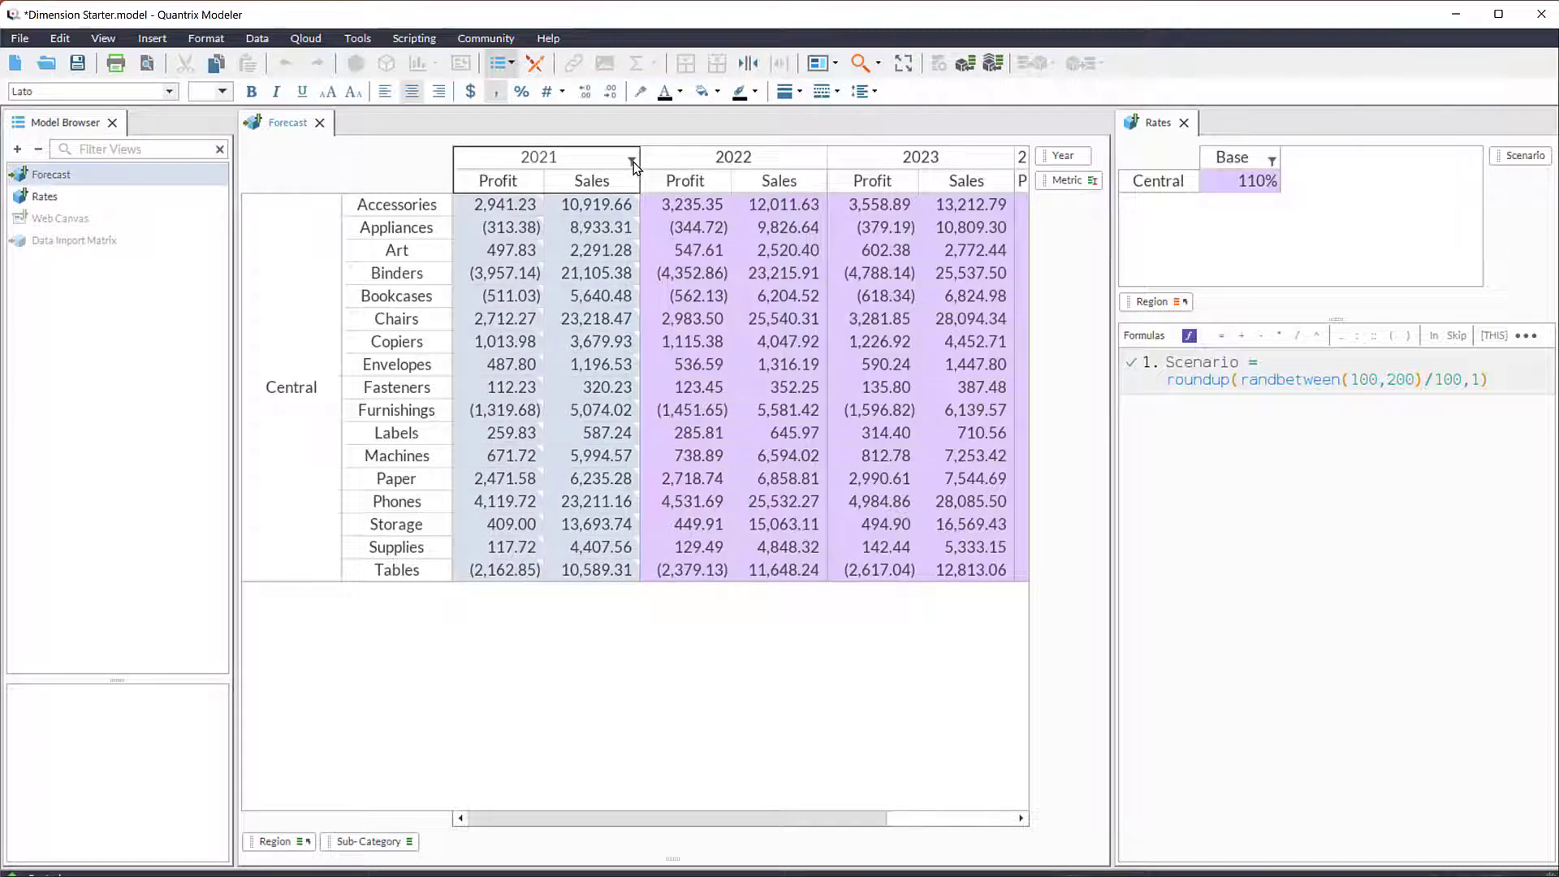
right_click(634, 166)
mouse_move(751, 369)
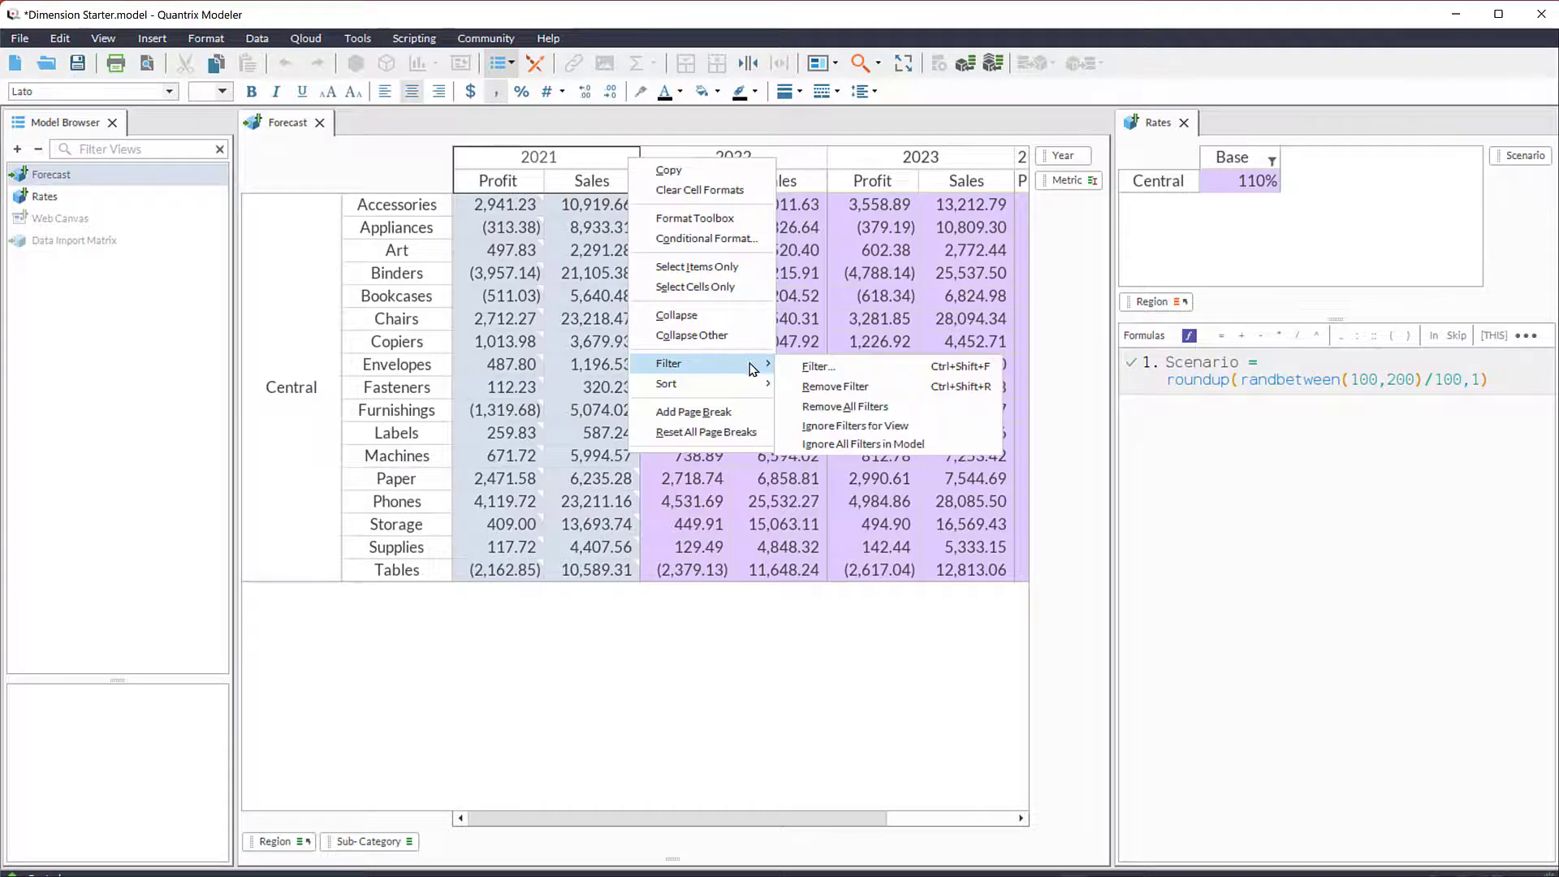
click(818, 367)
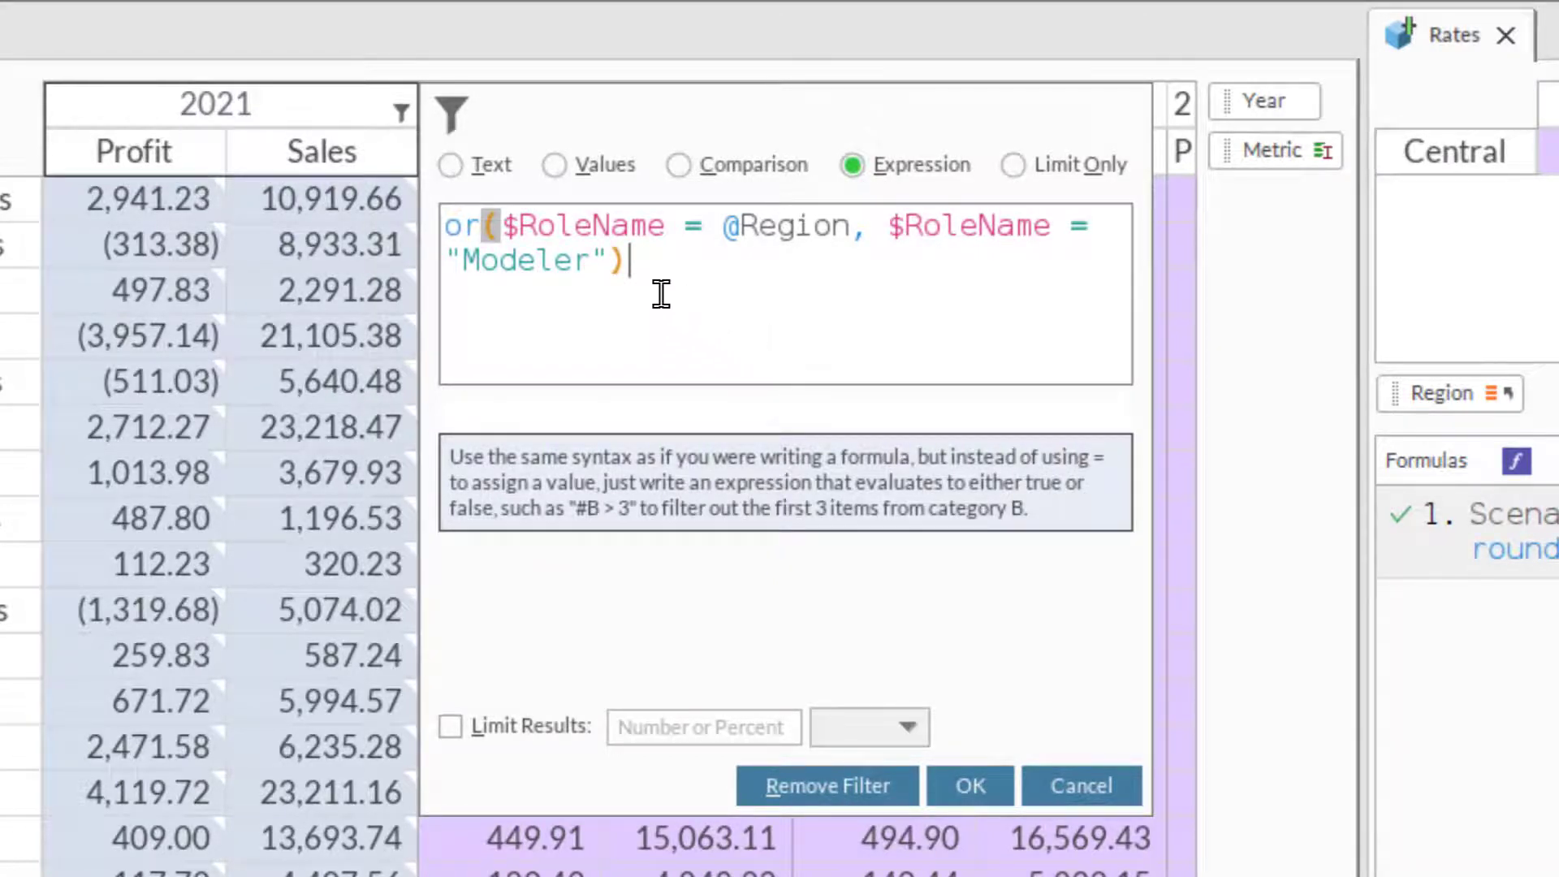
drag(502, 232, 667, 222)
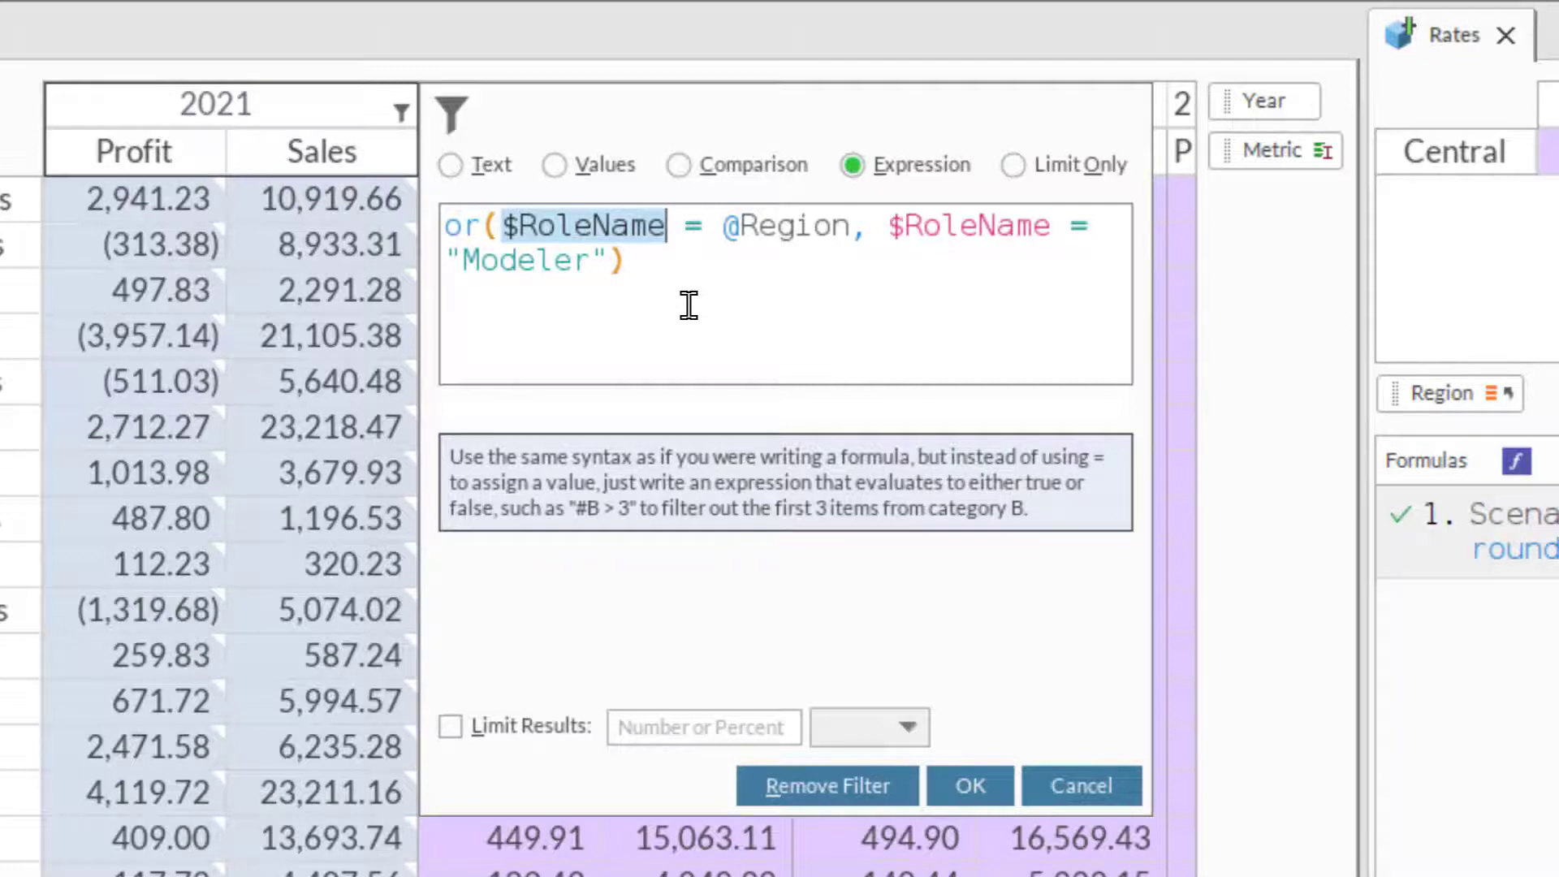
drag(723, 227, 852, 231)
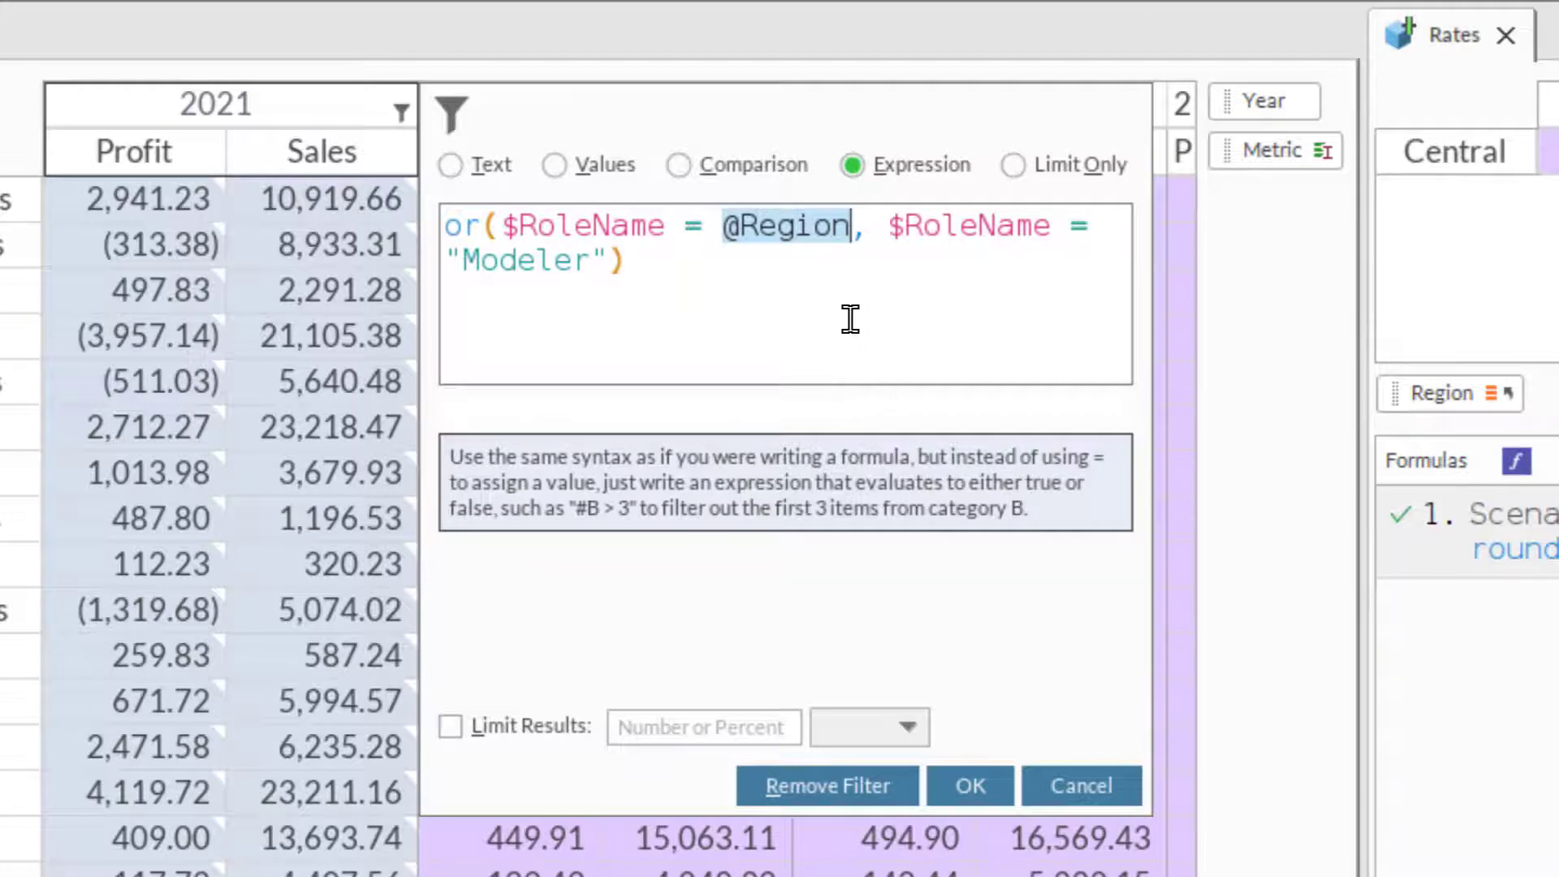
drag(888, 226, 1054, 226)
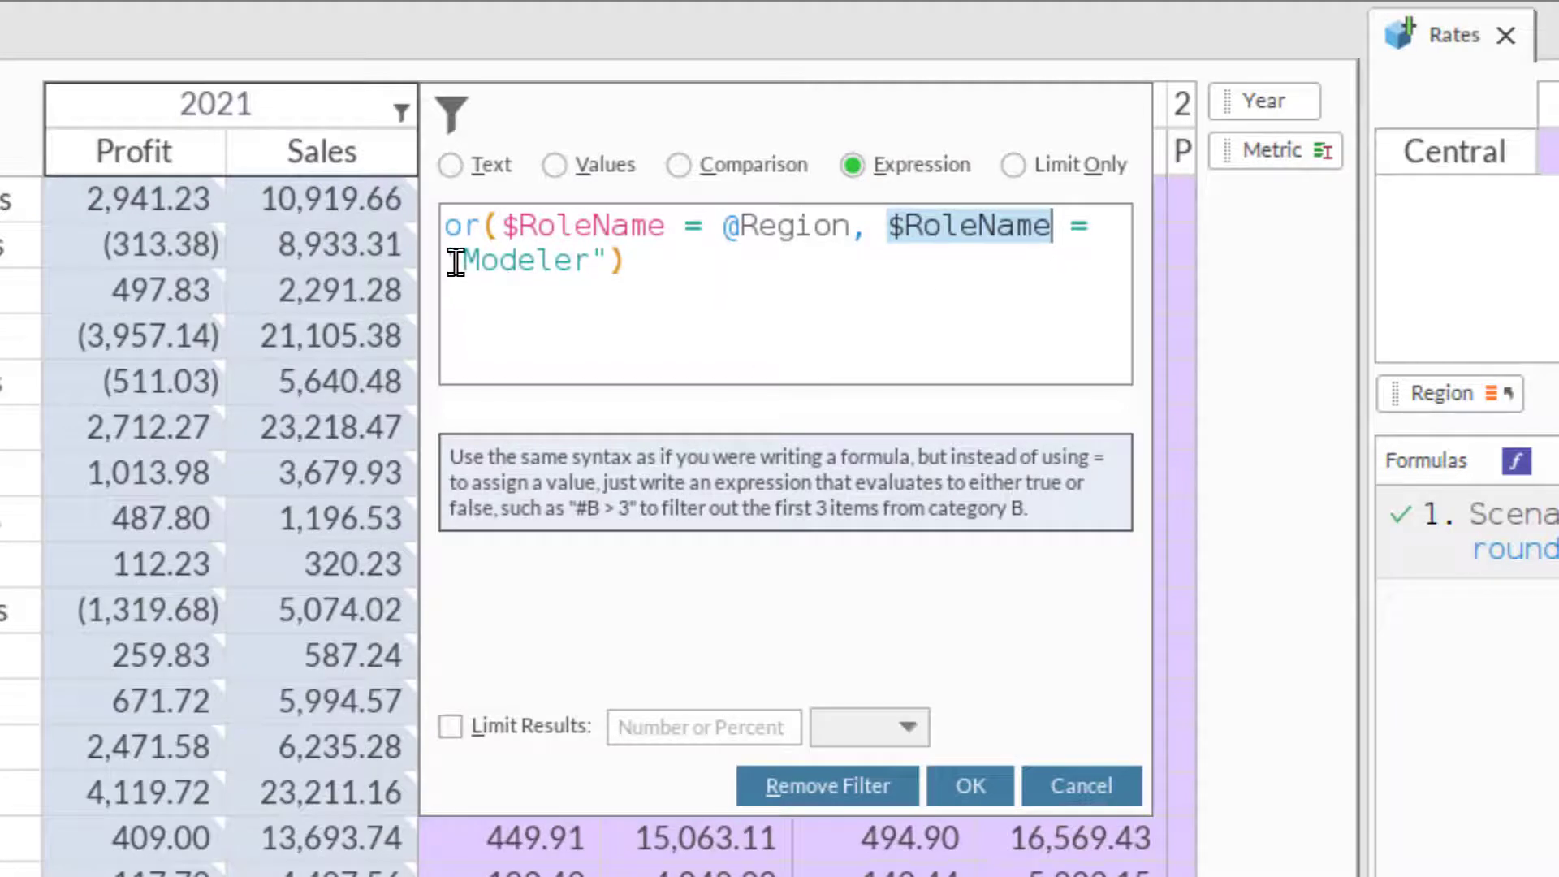
drag(456, 262, 611, 260)
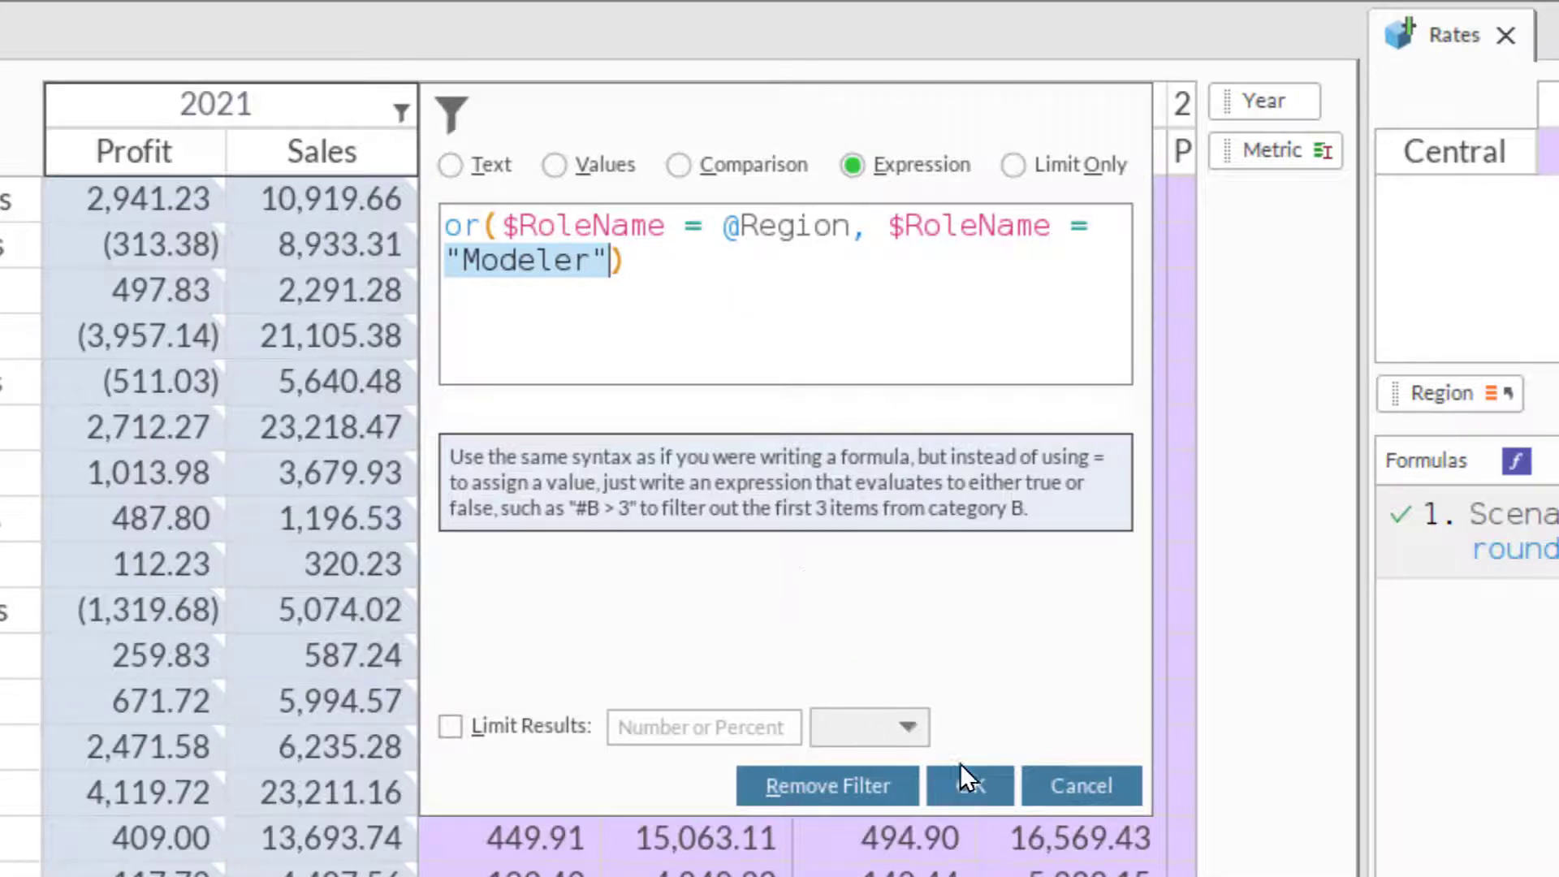
click(971, 784)
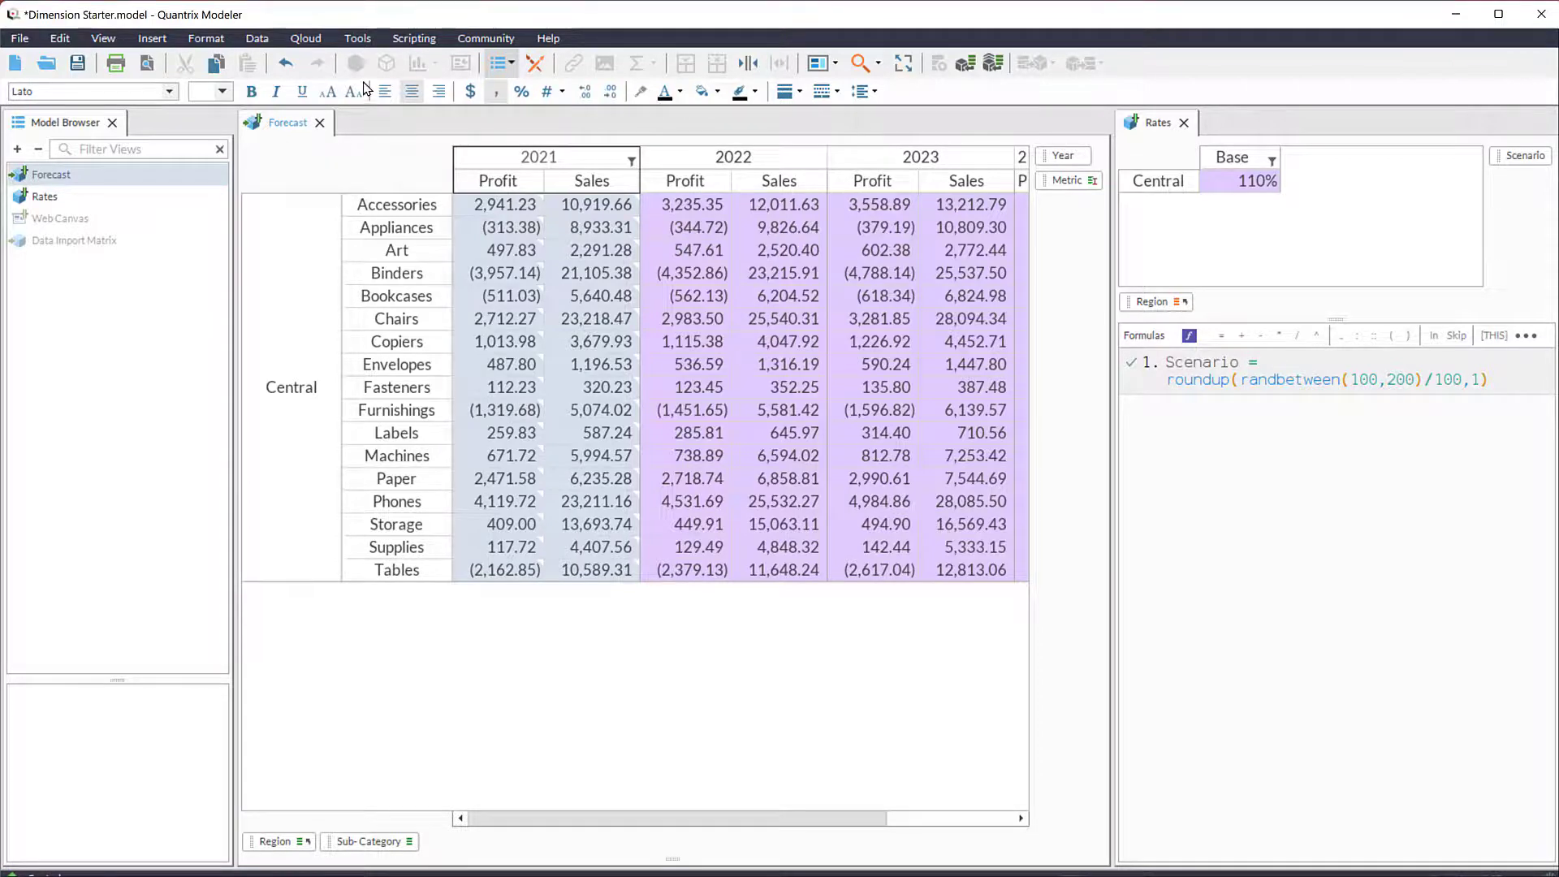
- Switch the model's role back to Modeler
click(357, 39)
mouse_move(410, 60)
click(582, 120)
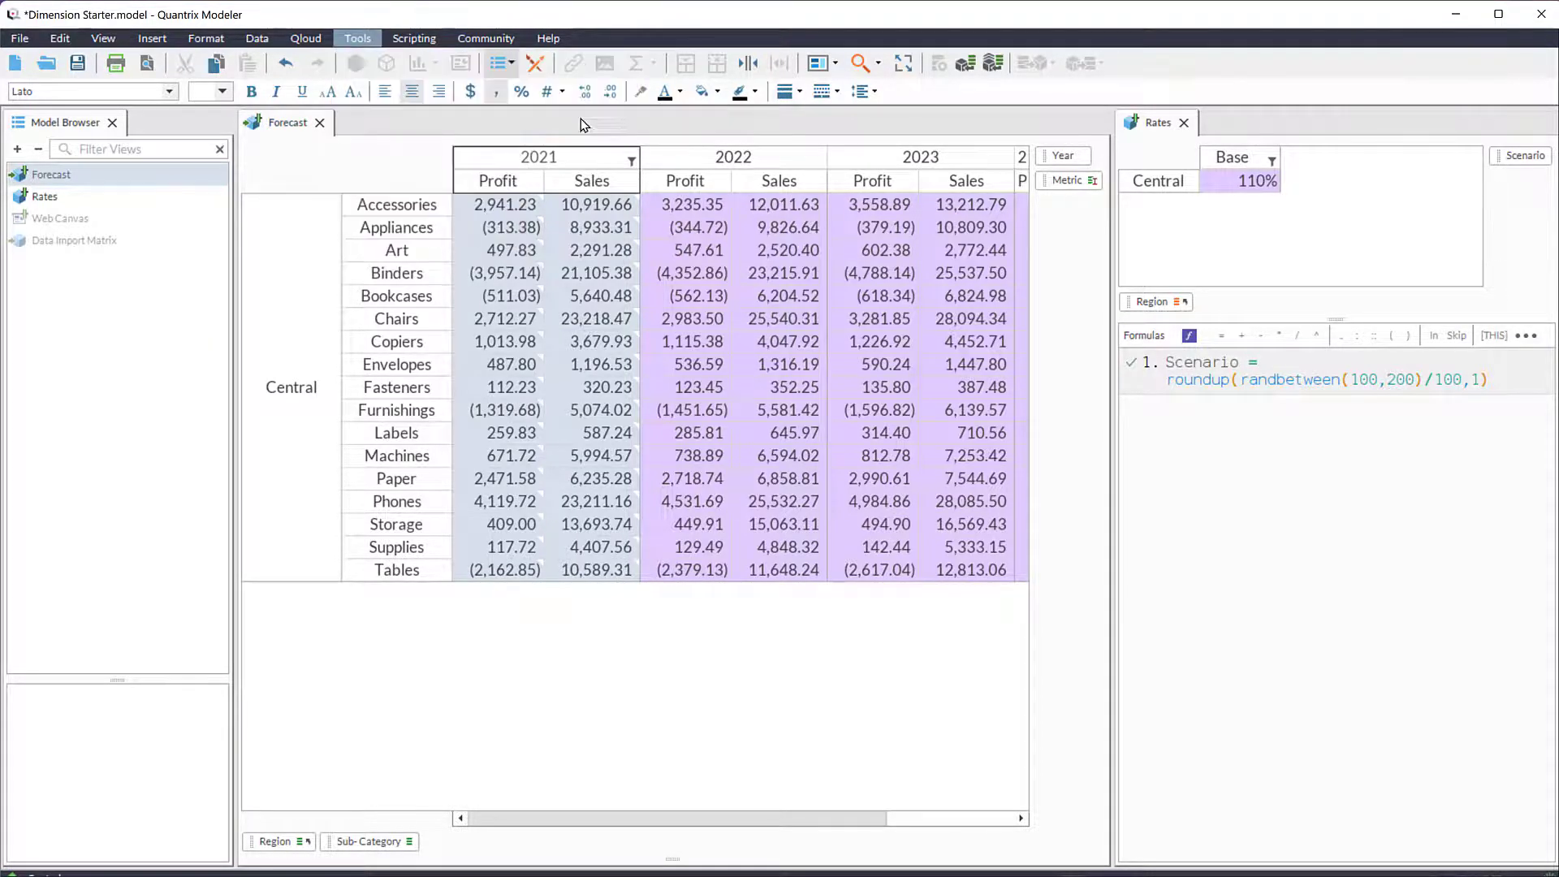
click(817, 503)
click(804, 533)
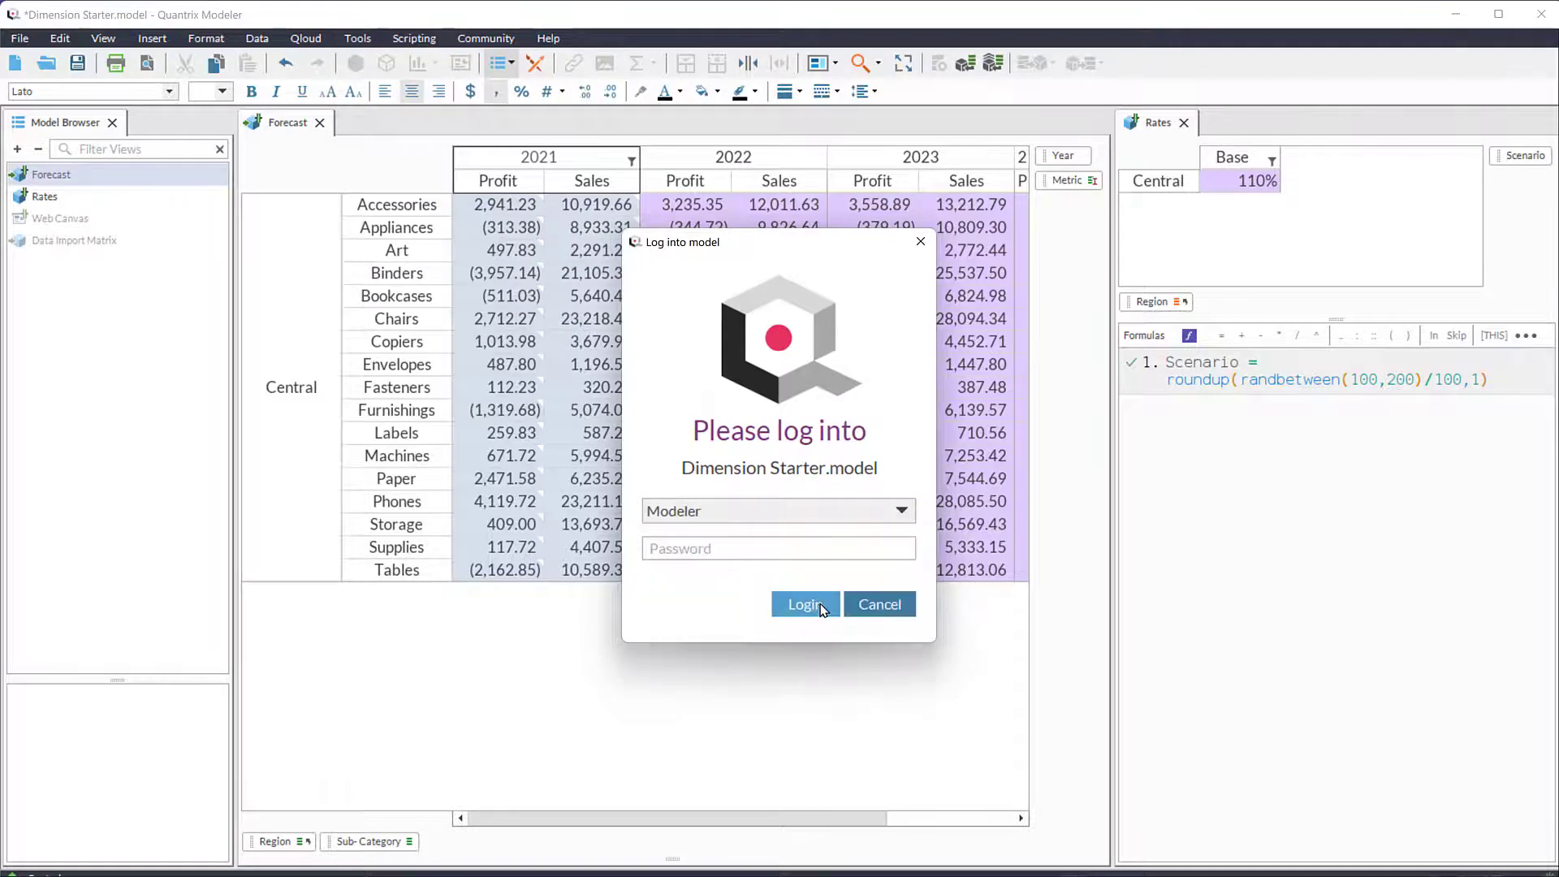
click(806, 605)
- Open the PDF Reports script in Library1 and examine its PDF export, view selection and output file calls
double_click(87, 541)
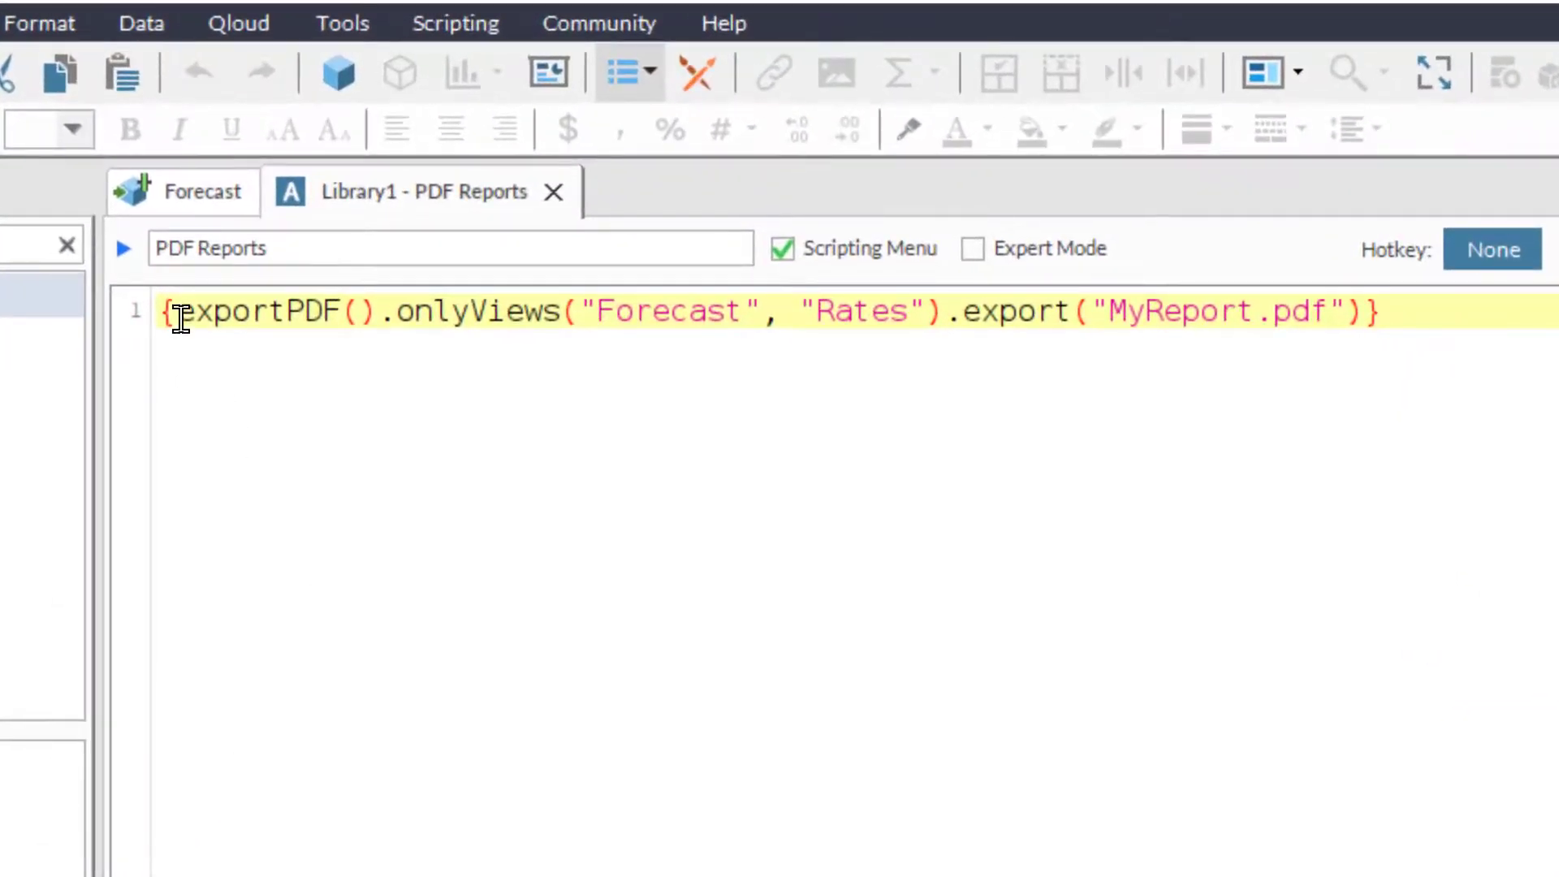
drag(176, 312, 946, 313)
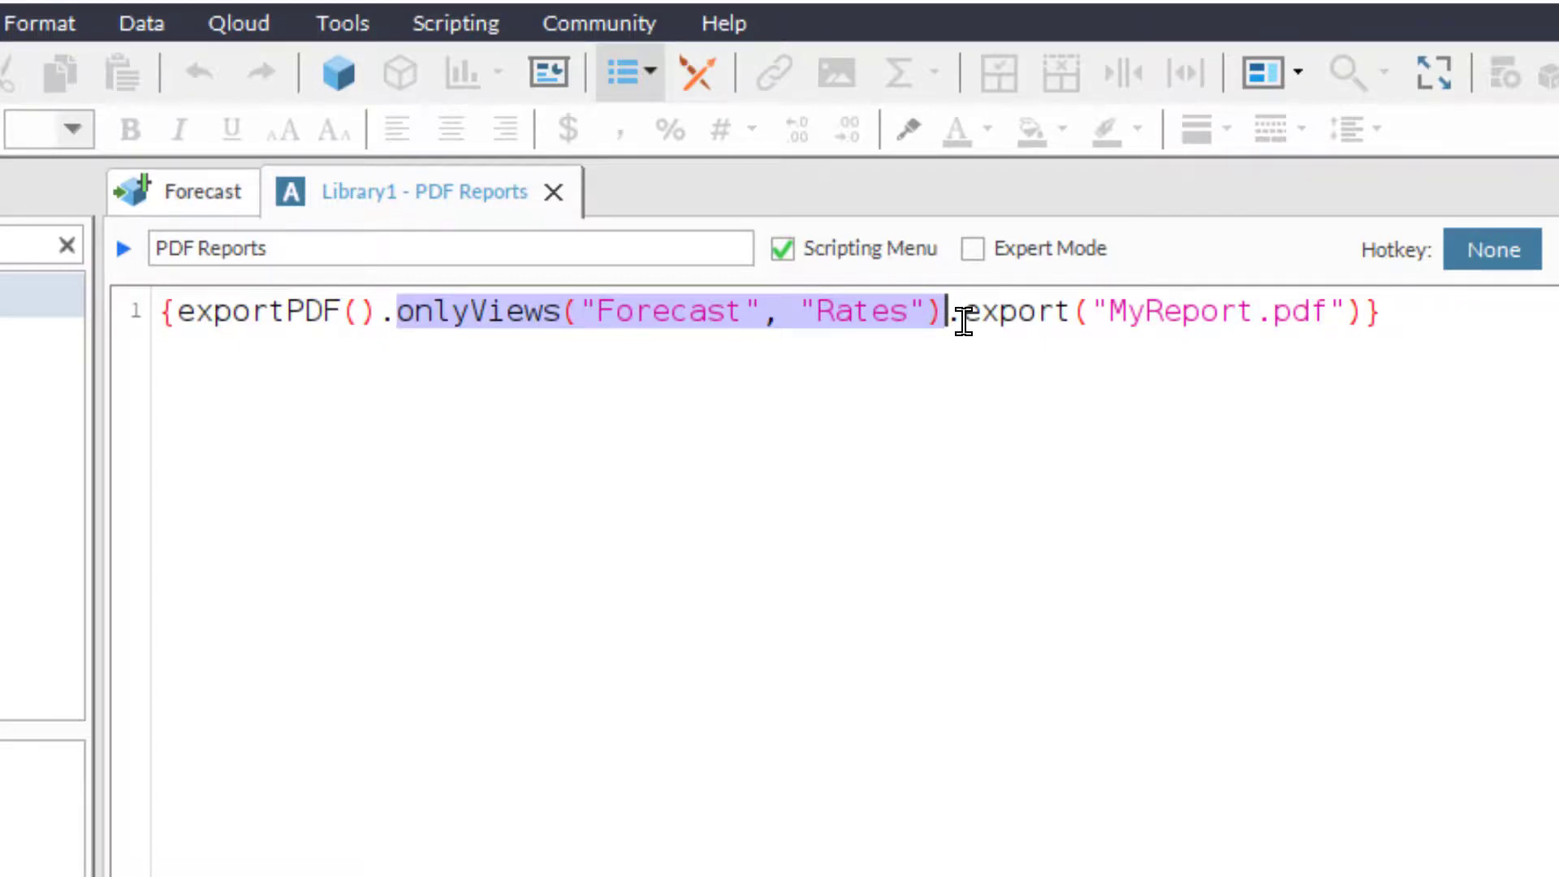
drag(963, 321, 1386, 320)
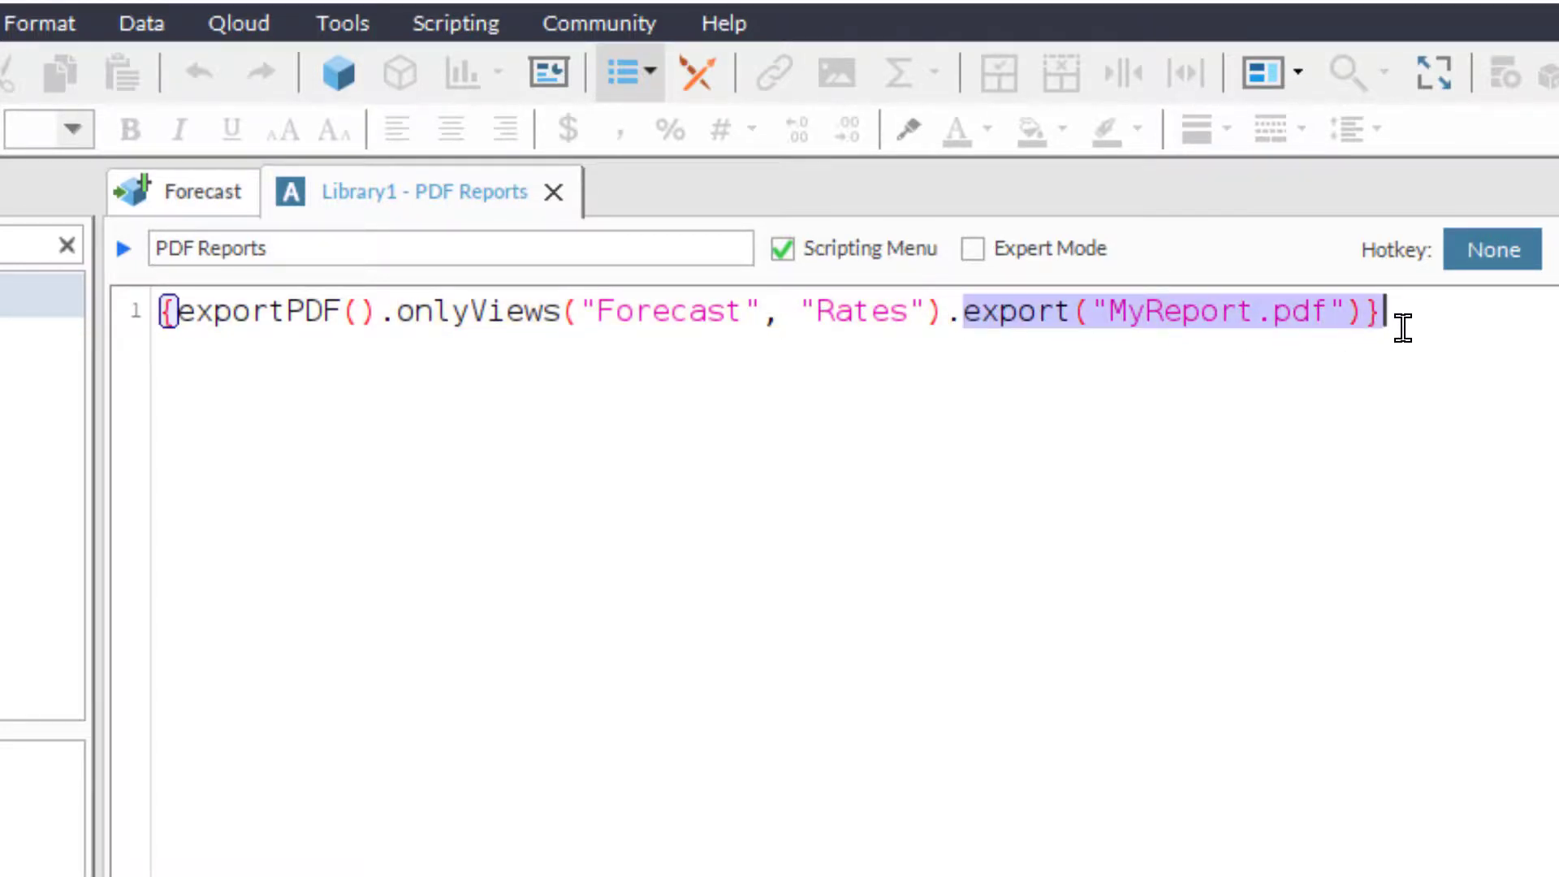
click(1159, 451)
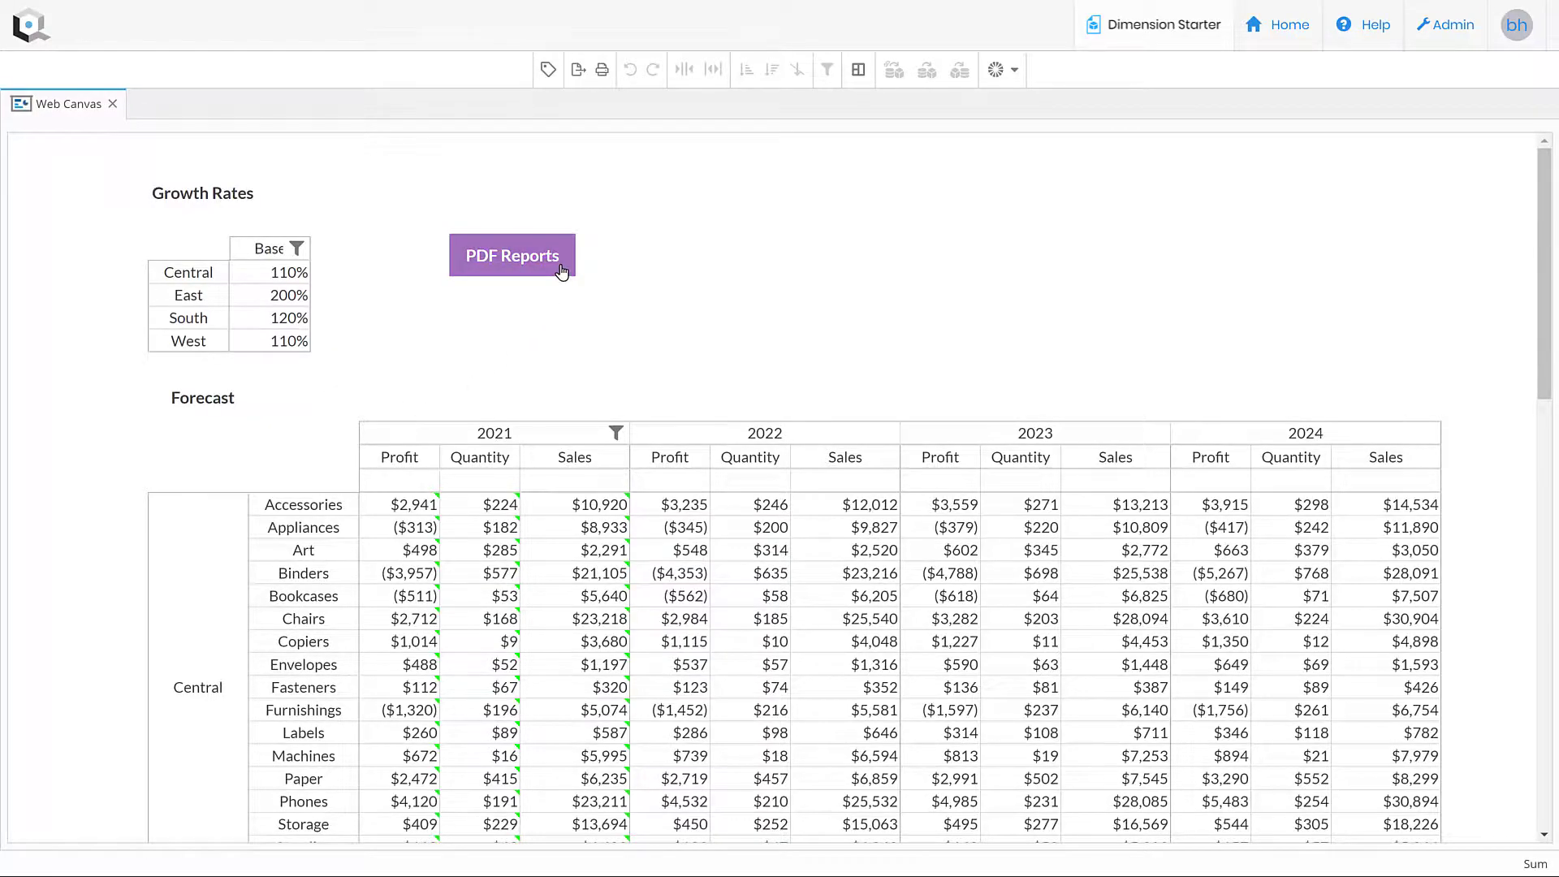
- Generate the PDF report from the Web Canvas in the browser and open the downloaded My Report.pdf
click(560, 270)
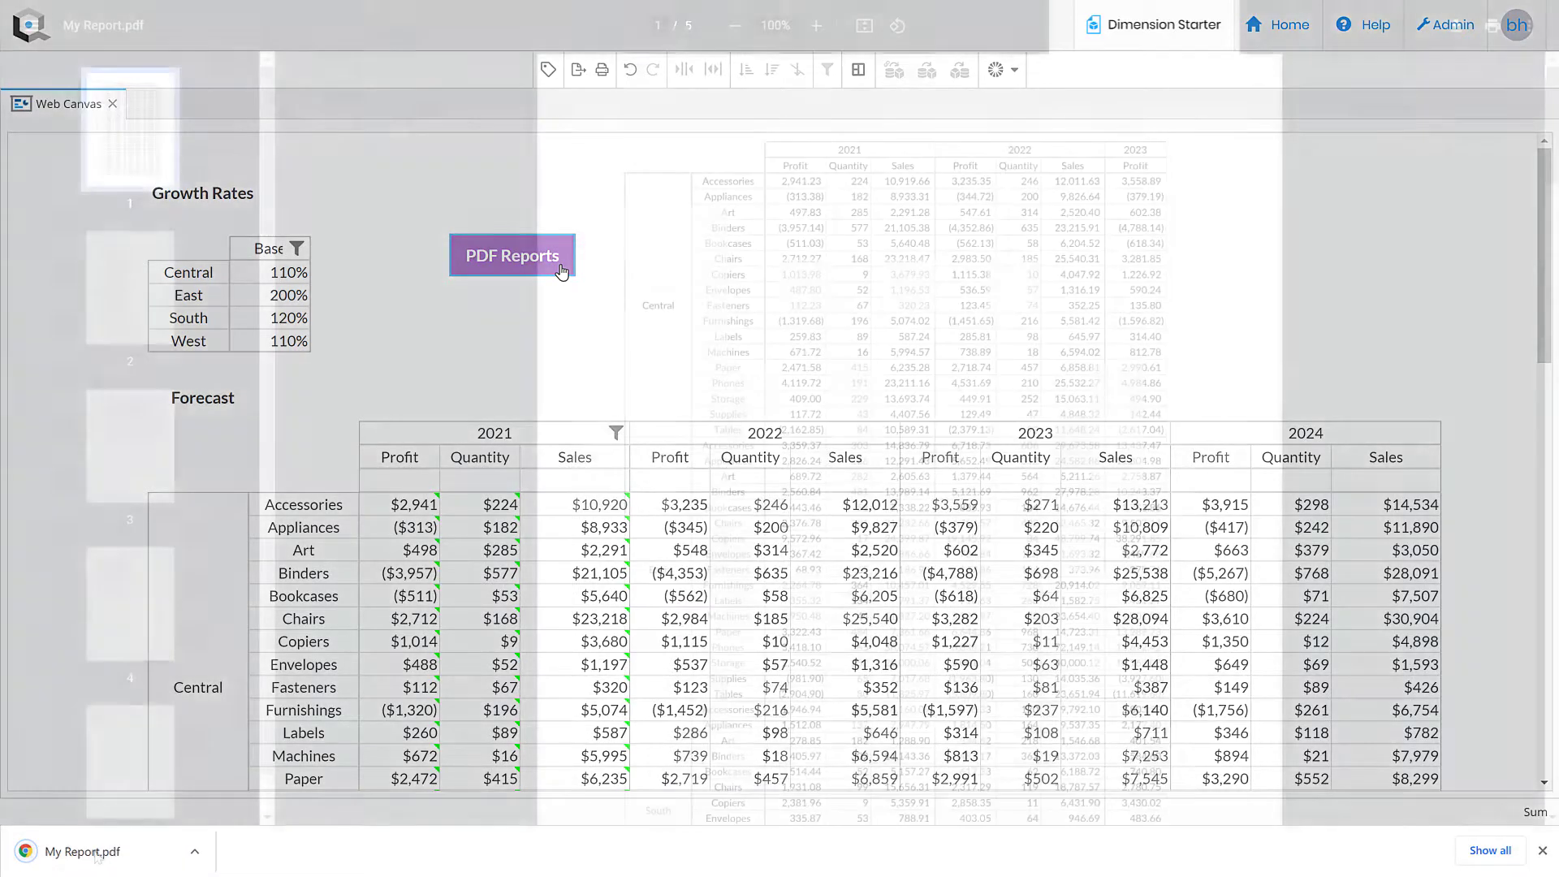
click(96, 852)
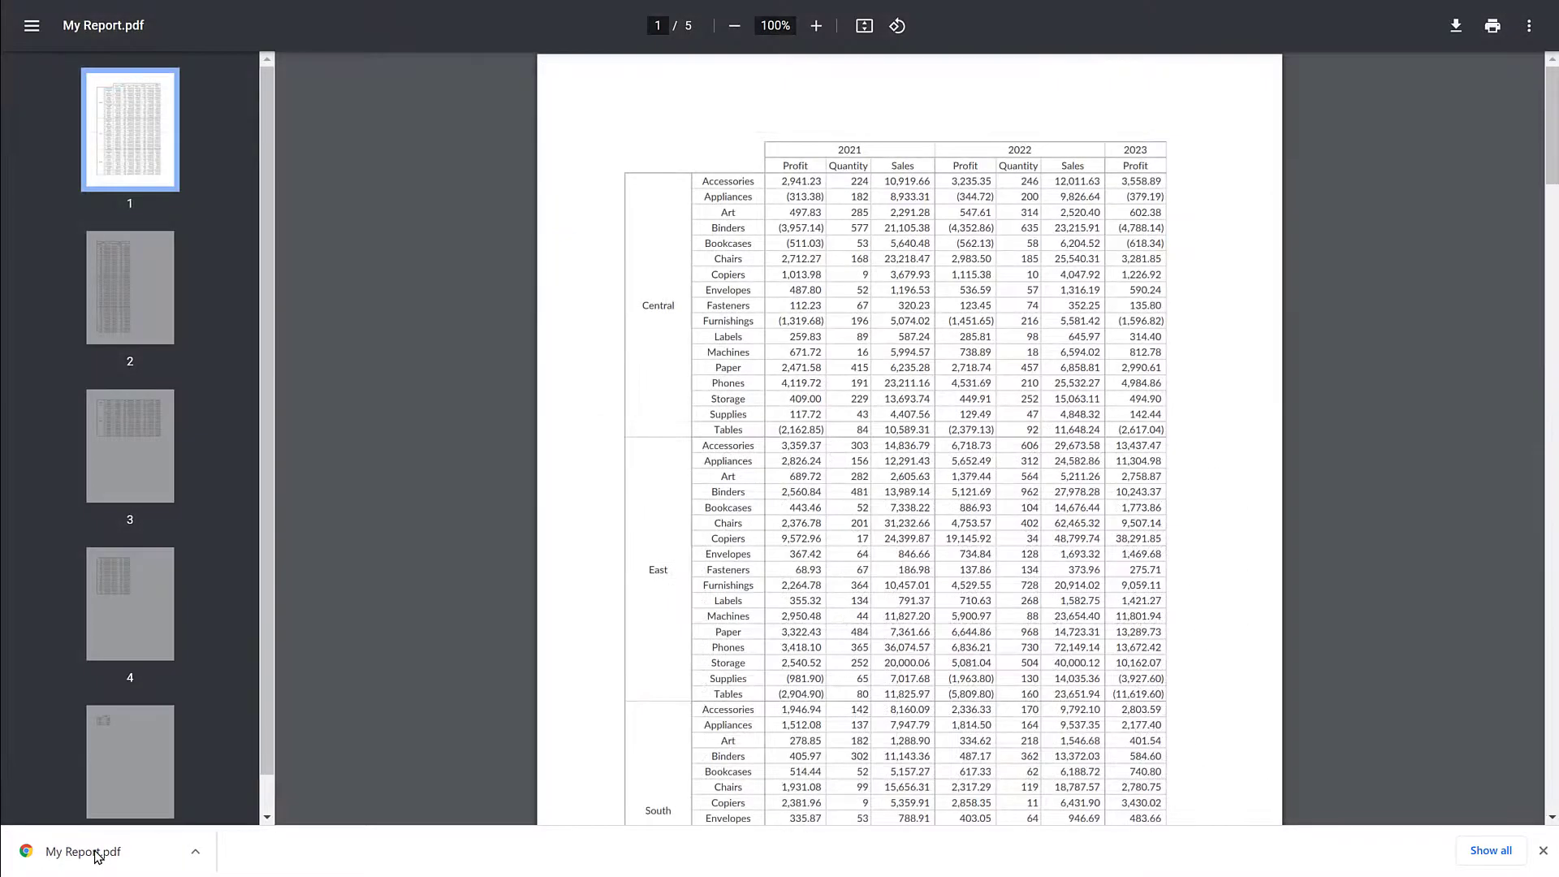